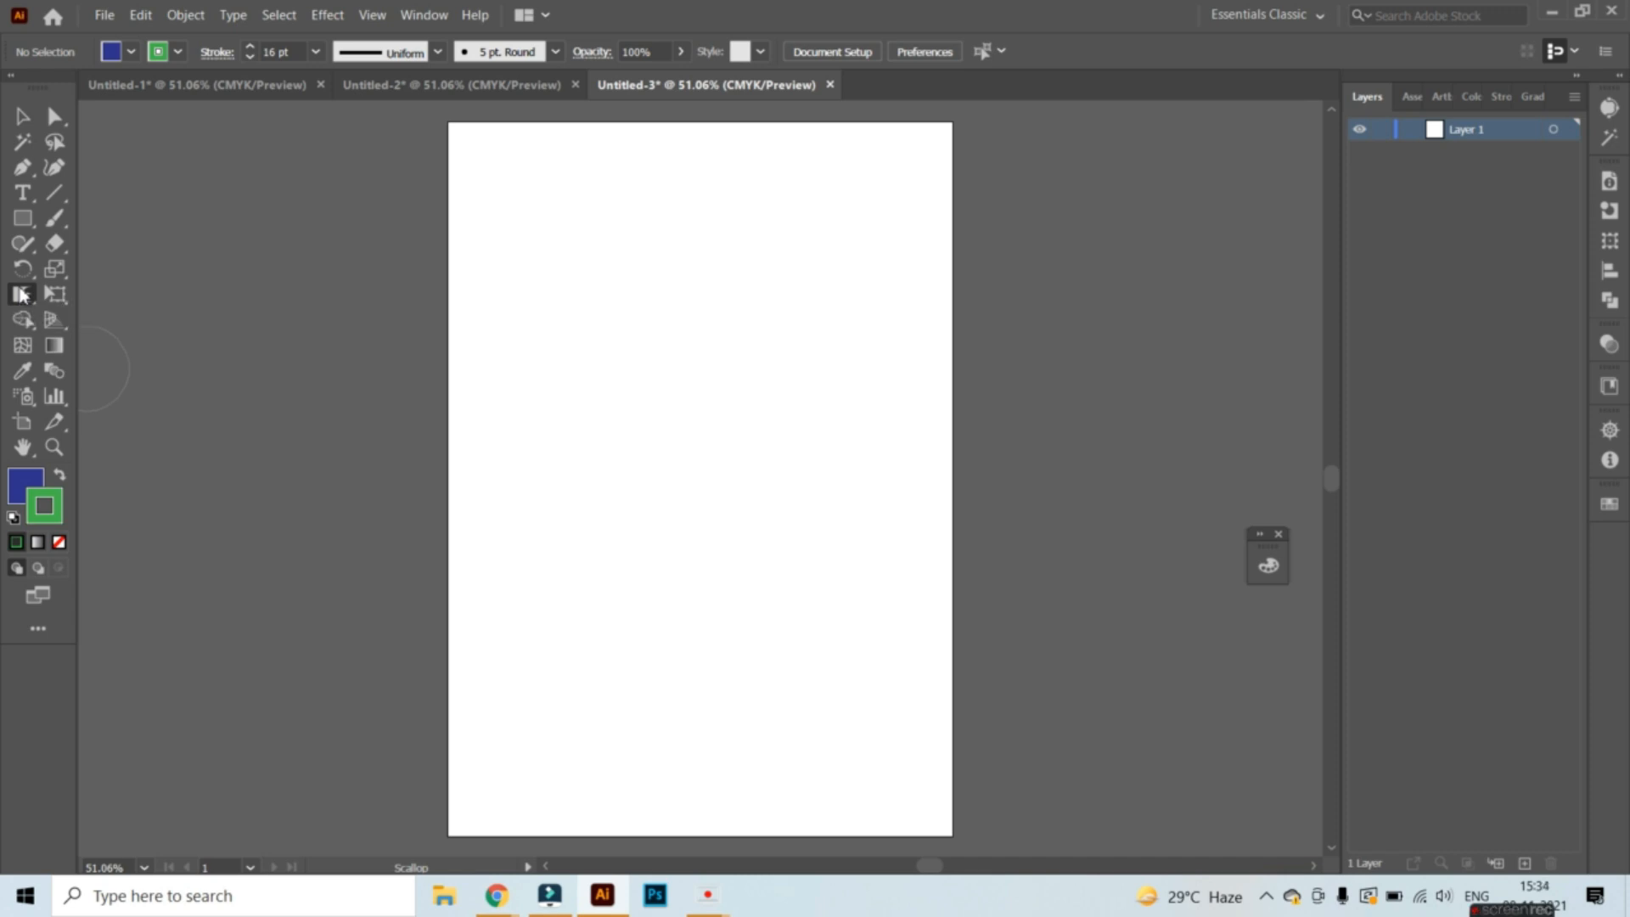
Draw a large rectangle above the artboard's centre with a C=15 M=100 Y=90 K=10 red stroke and a CMYK Yellow fill.
{"action": "left_click", "coordinate": [22, 224]}
{"action": "mouse_move", "coordinate": [549, 287]}
{"action": "left_mouse_down"}
{"action": "mouse_move", "coordinate": [673, 411]}
{"action": "mouse_move", "coordinate": [868, 551]}
{"action": "left_mouse_up"}
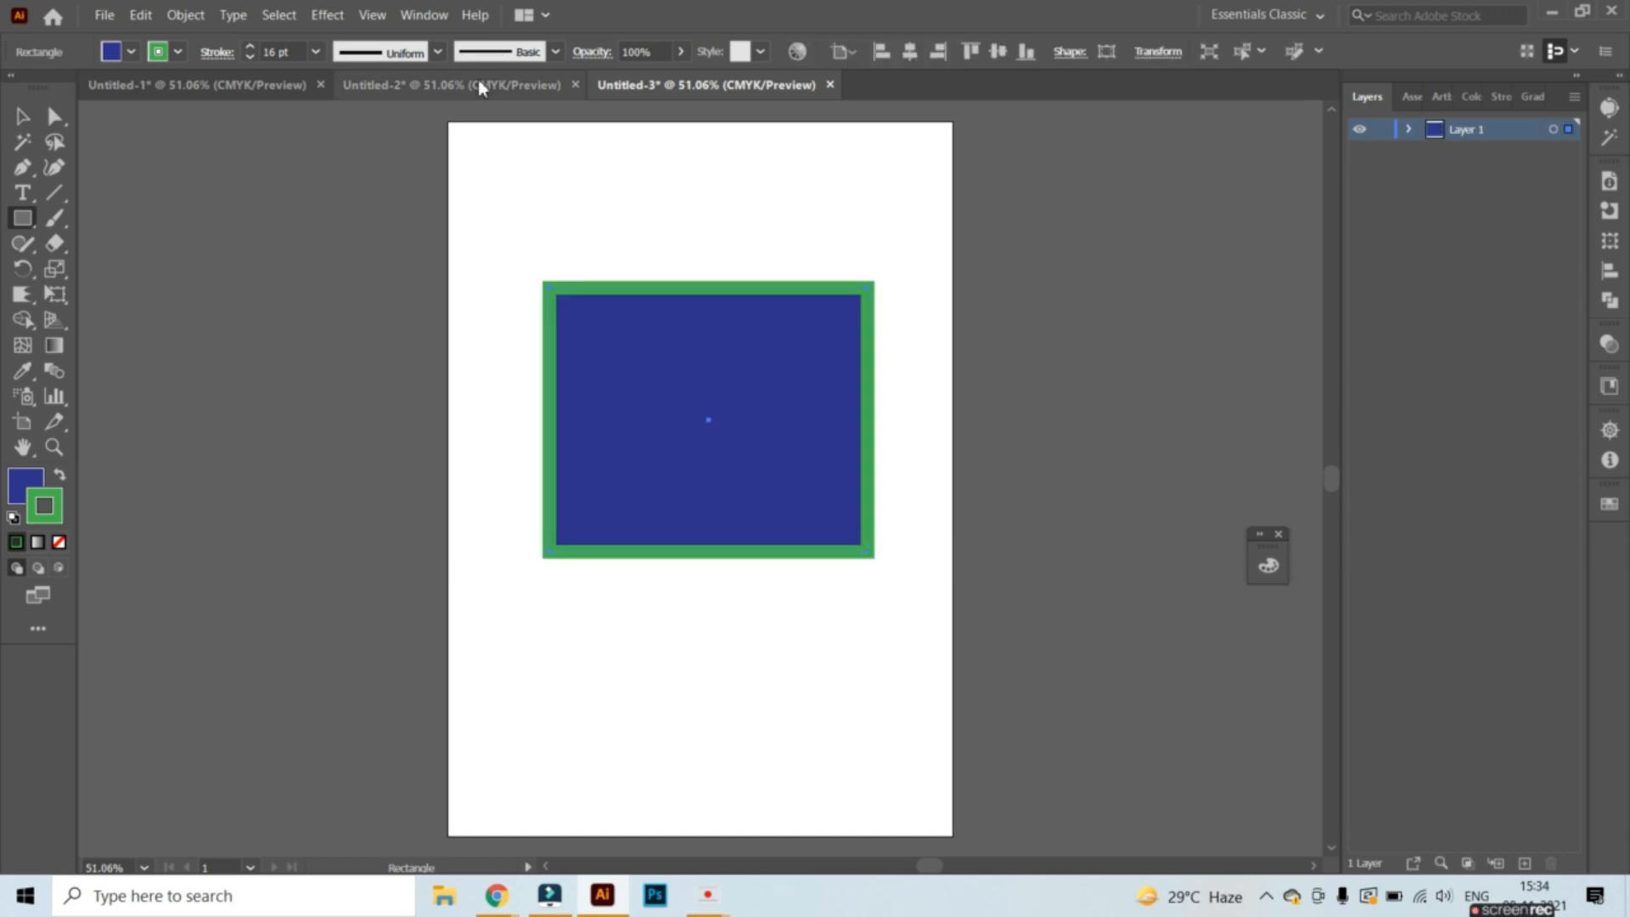
{"action": "left_click", "coordinate": [179, 52]}
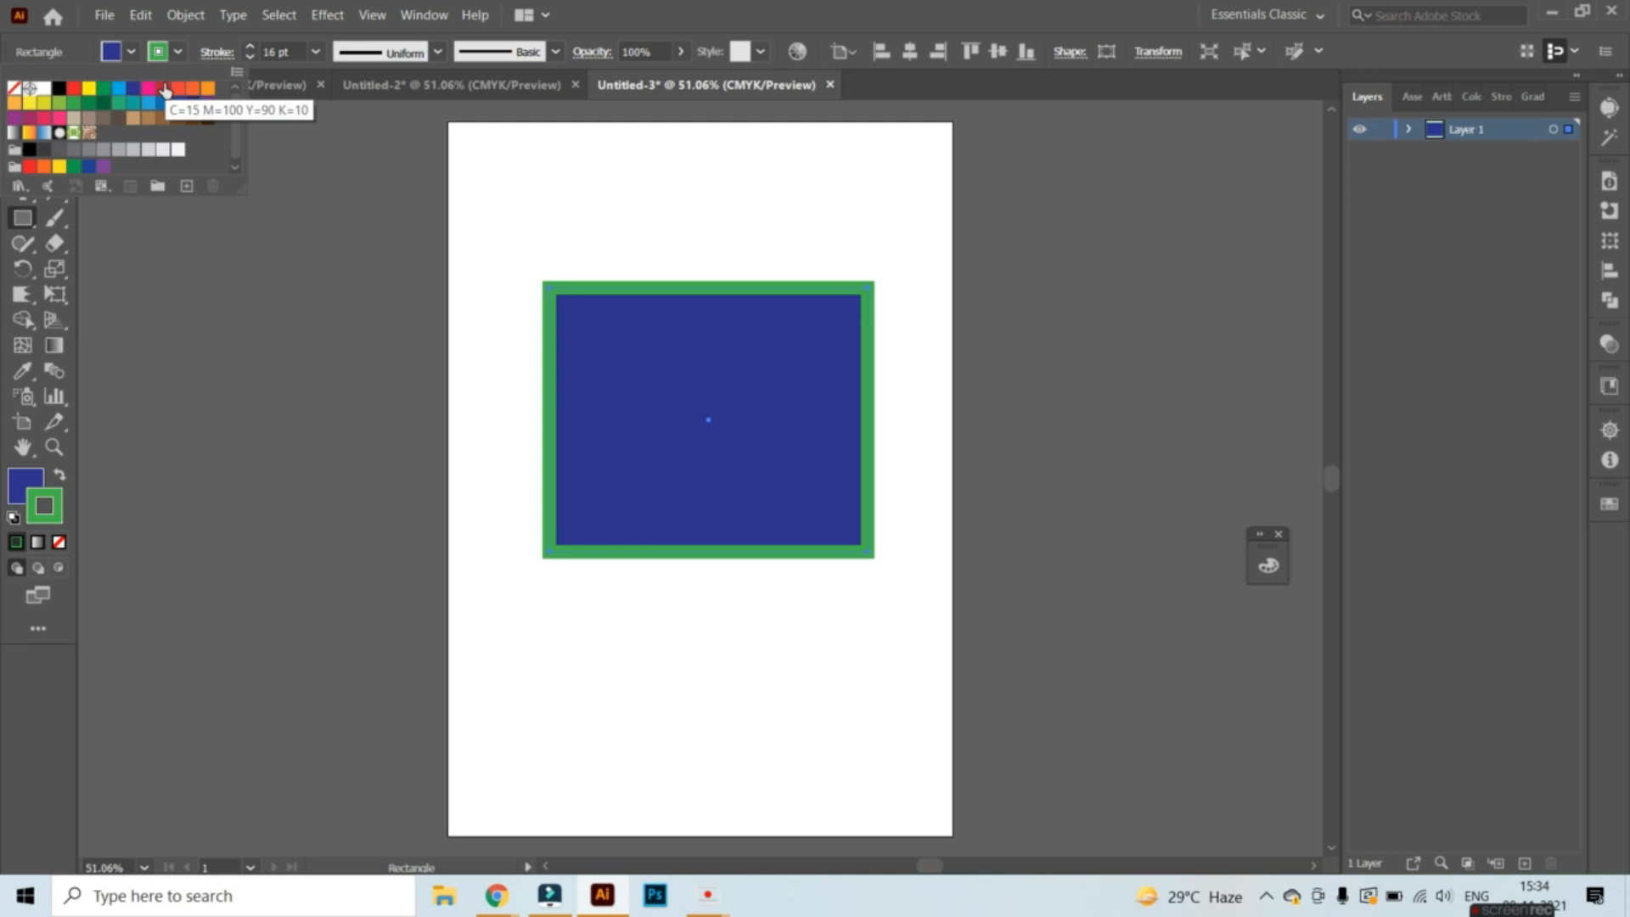
{"action": "left_click", "coordinate": [164, 88]}
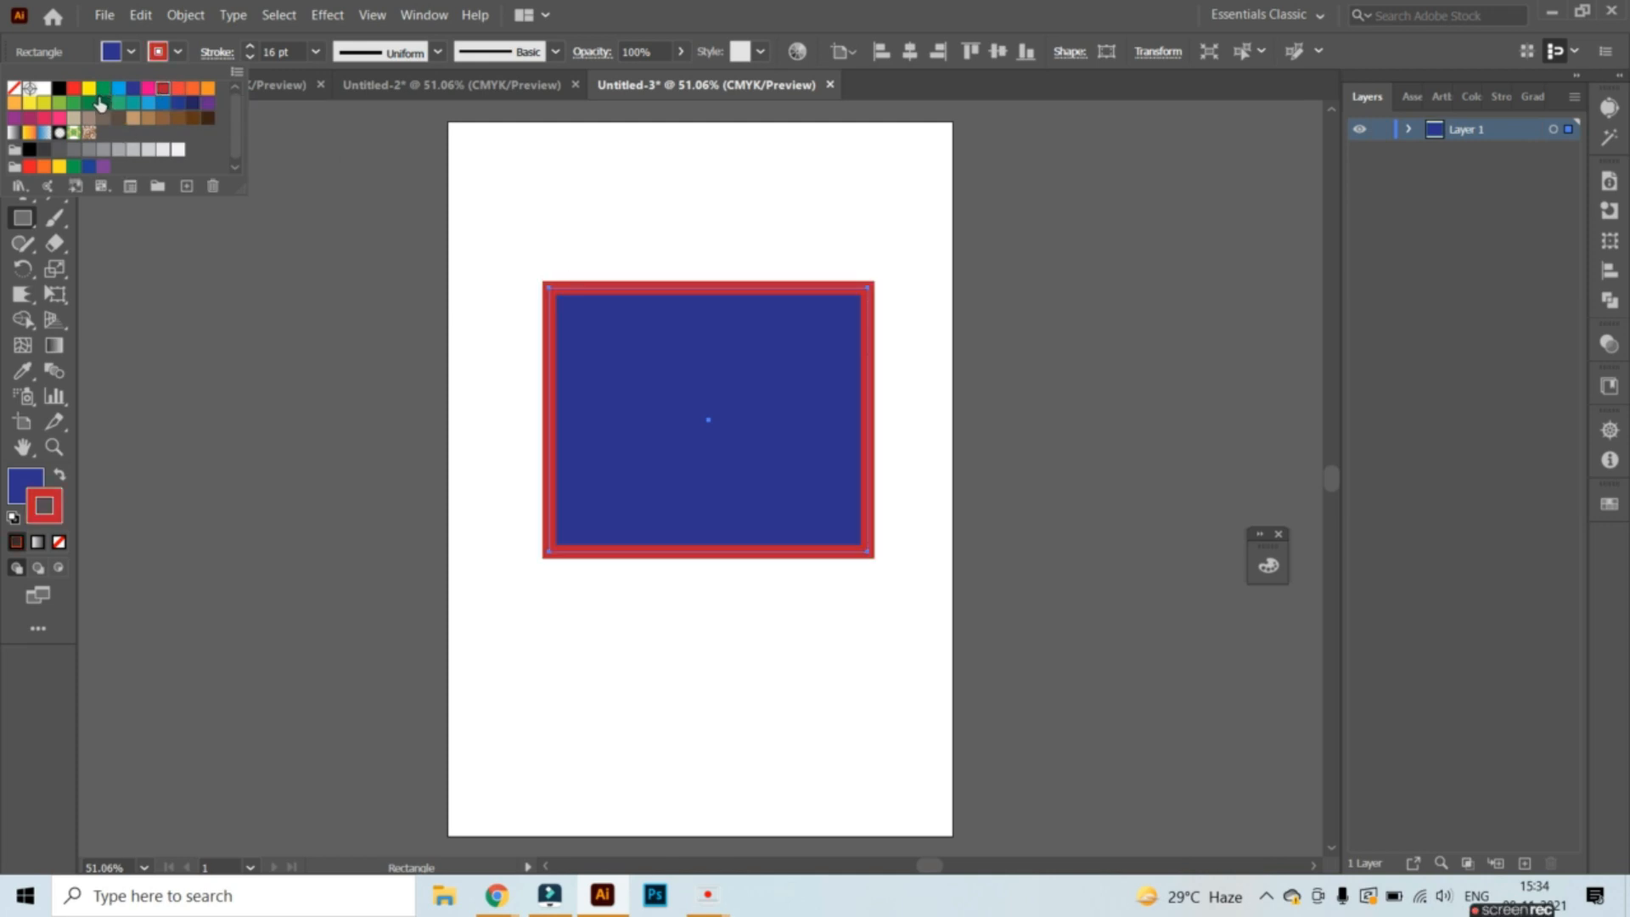
{"action": "left_click", "coordinate": [129, 53]}
{"action": "left_click", "coordinate": [129, 53]}
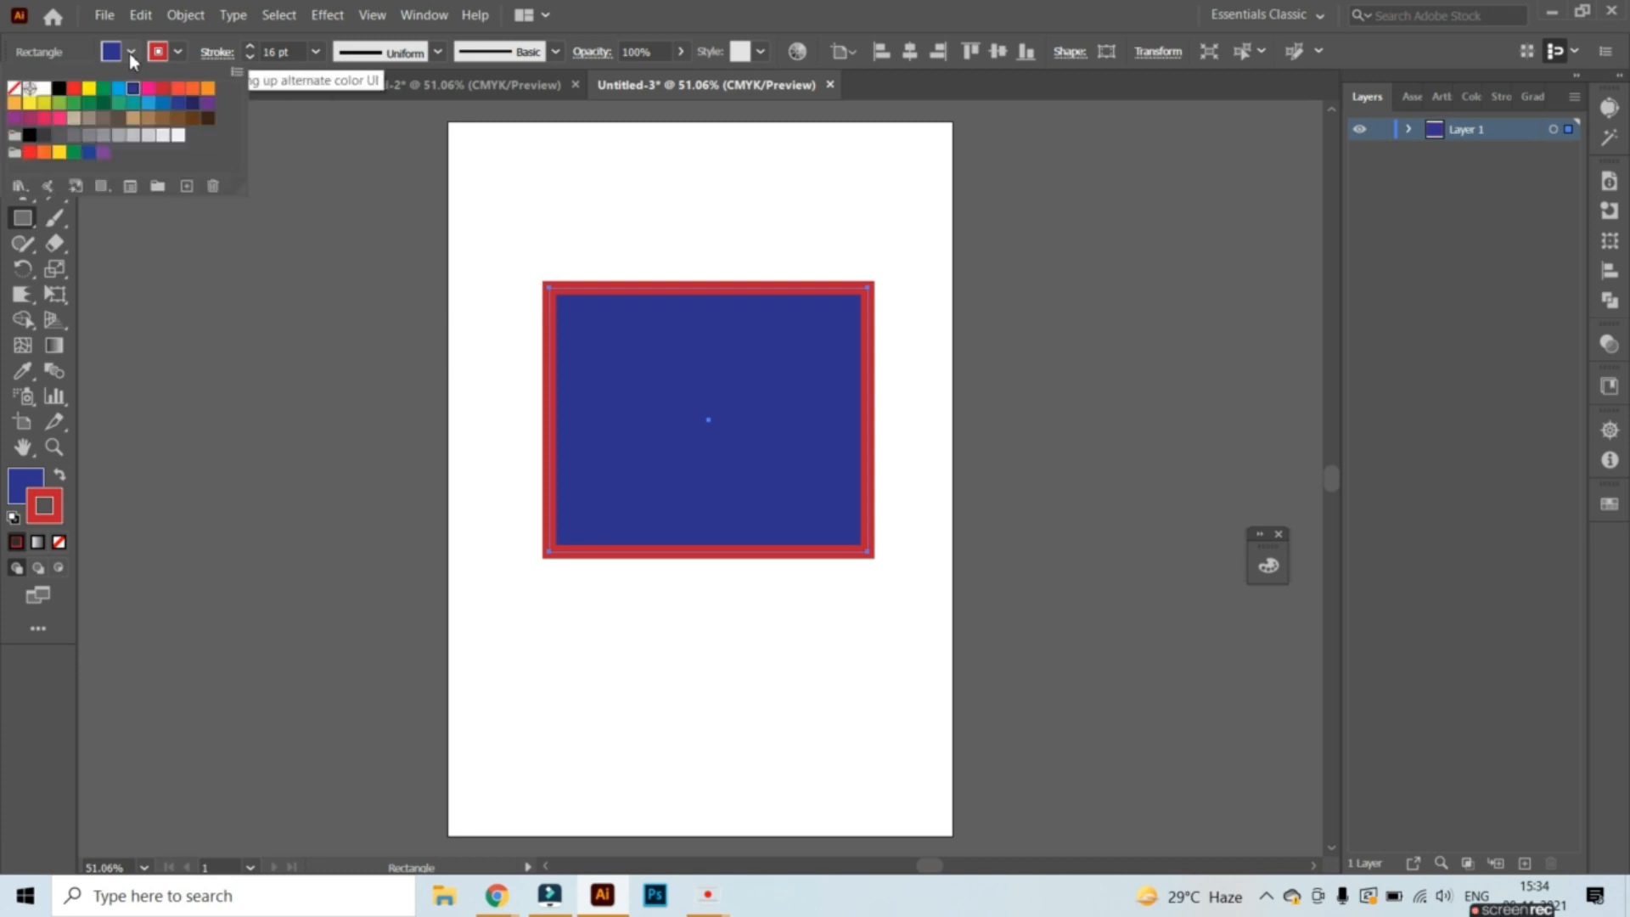
{"action": "left_click", "coordinate": [88, 90]}
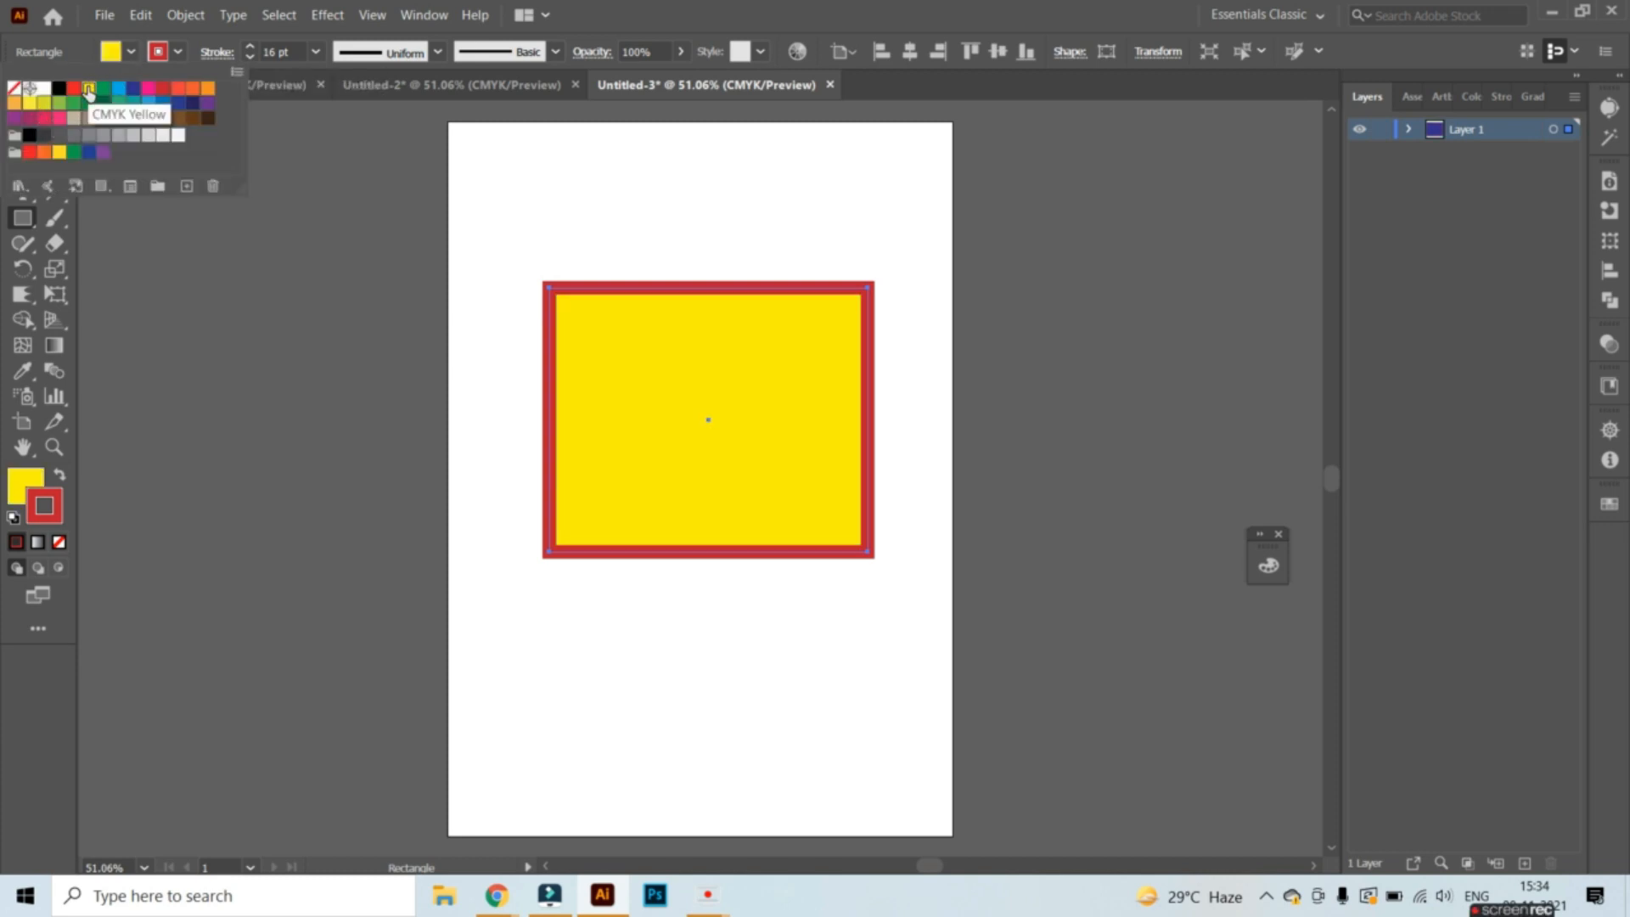
Scallop two neighbouring spots on the rectangle's bottom edge inward, near its lower-left corner.
{"action": "left_click", "coordinate": [37, 293]}
{"action": "left_click", "coordinate": [28, 297]}
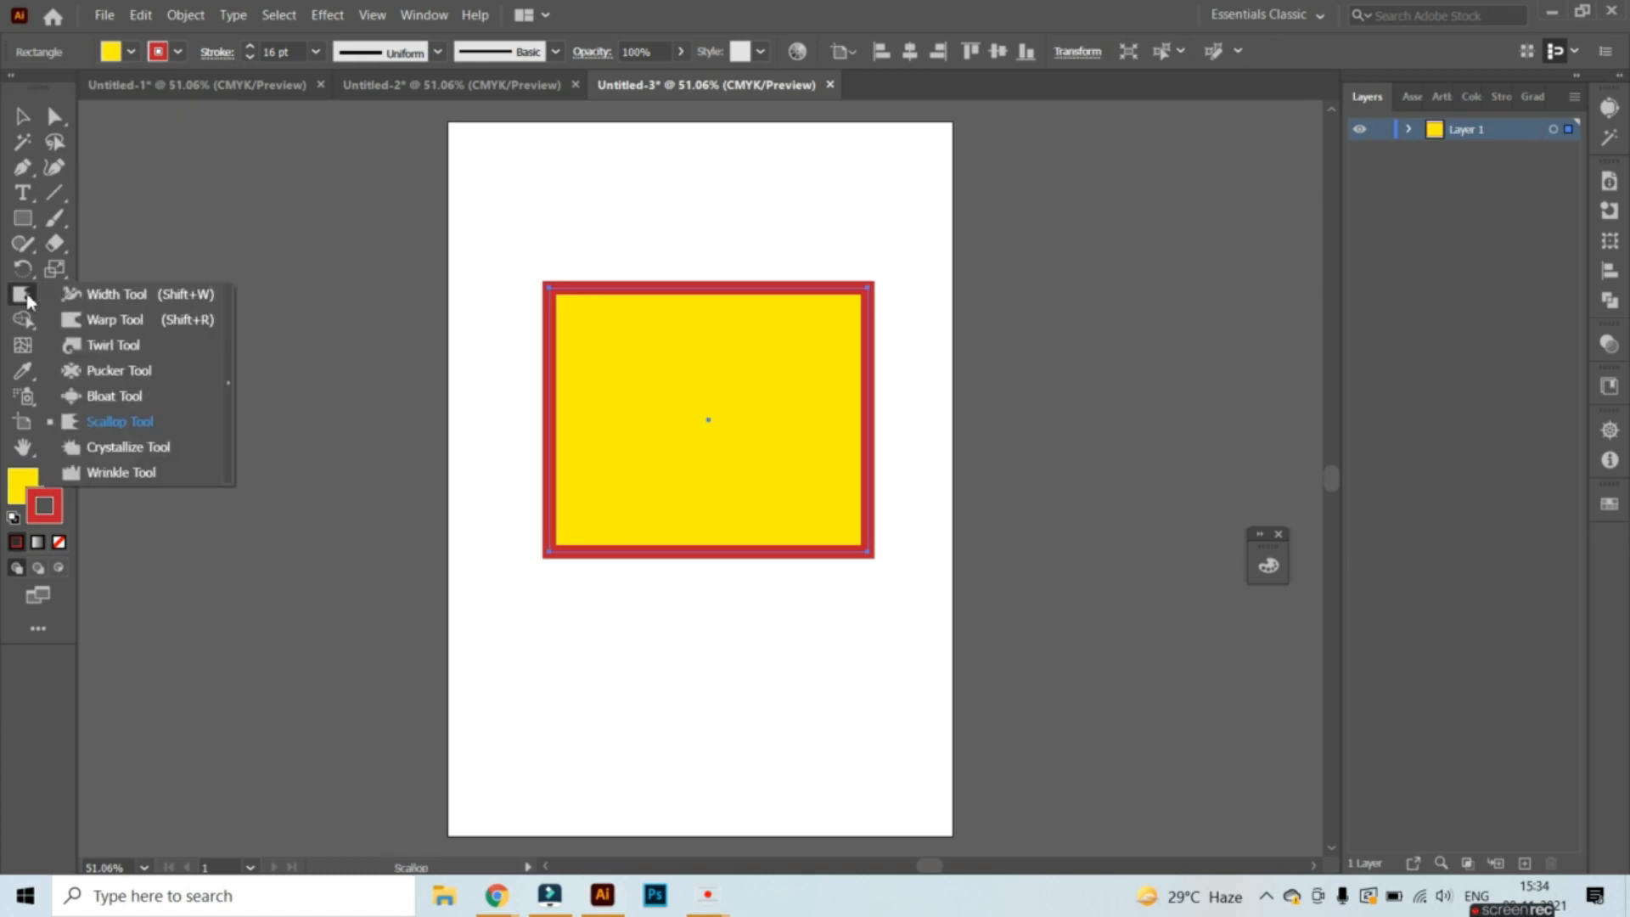
{"action": "left_click", "coordinate": [95, 424]}
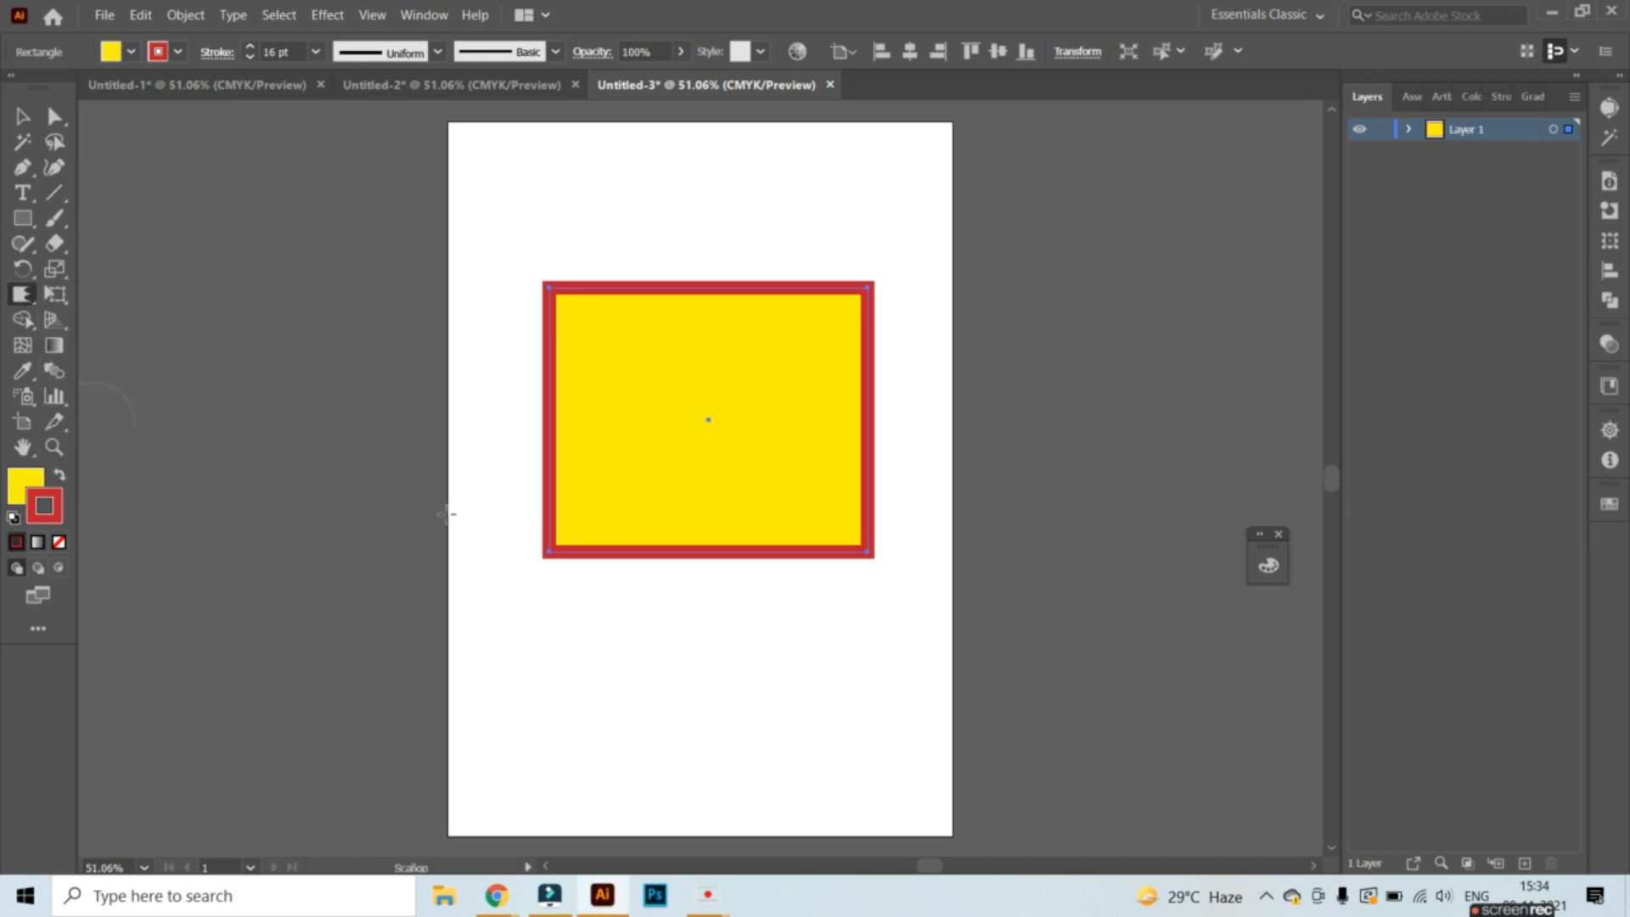
{"action": "left_click_drag", "start_coordinate": [601, 546], "coordinate": [599, 526]}
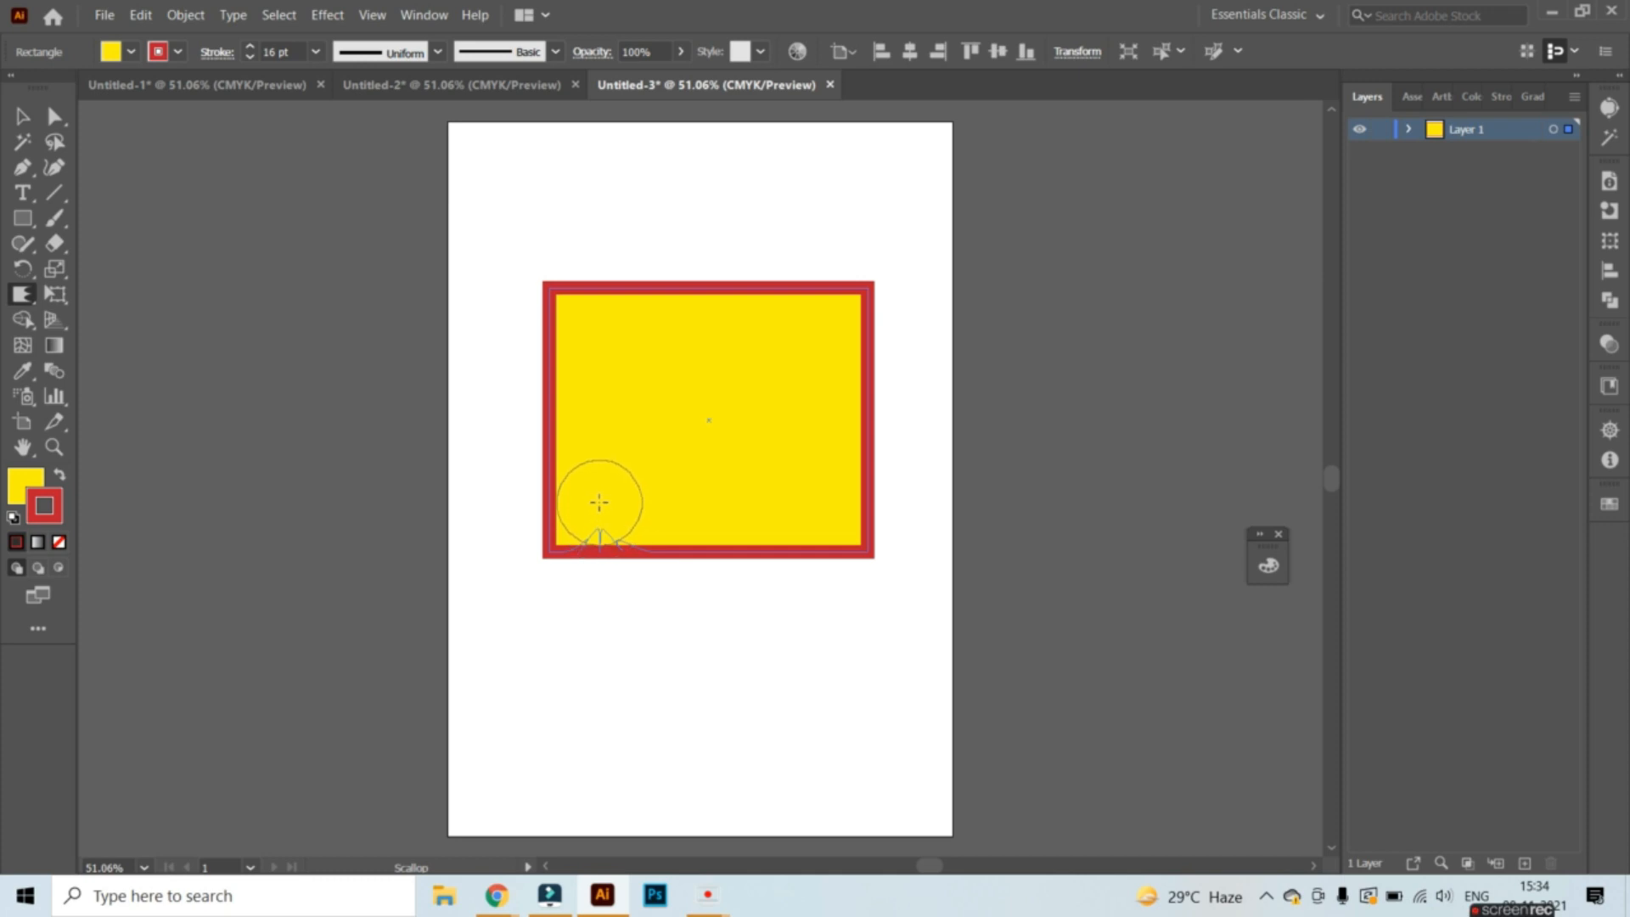
{"action": "left_click_drag", "start_coordinate": [599, 502], "coordinate": [594, 499]}
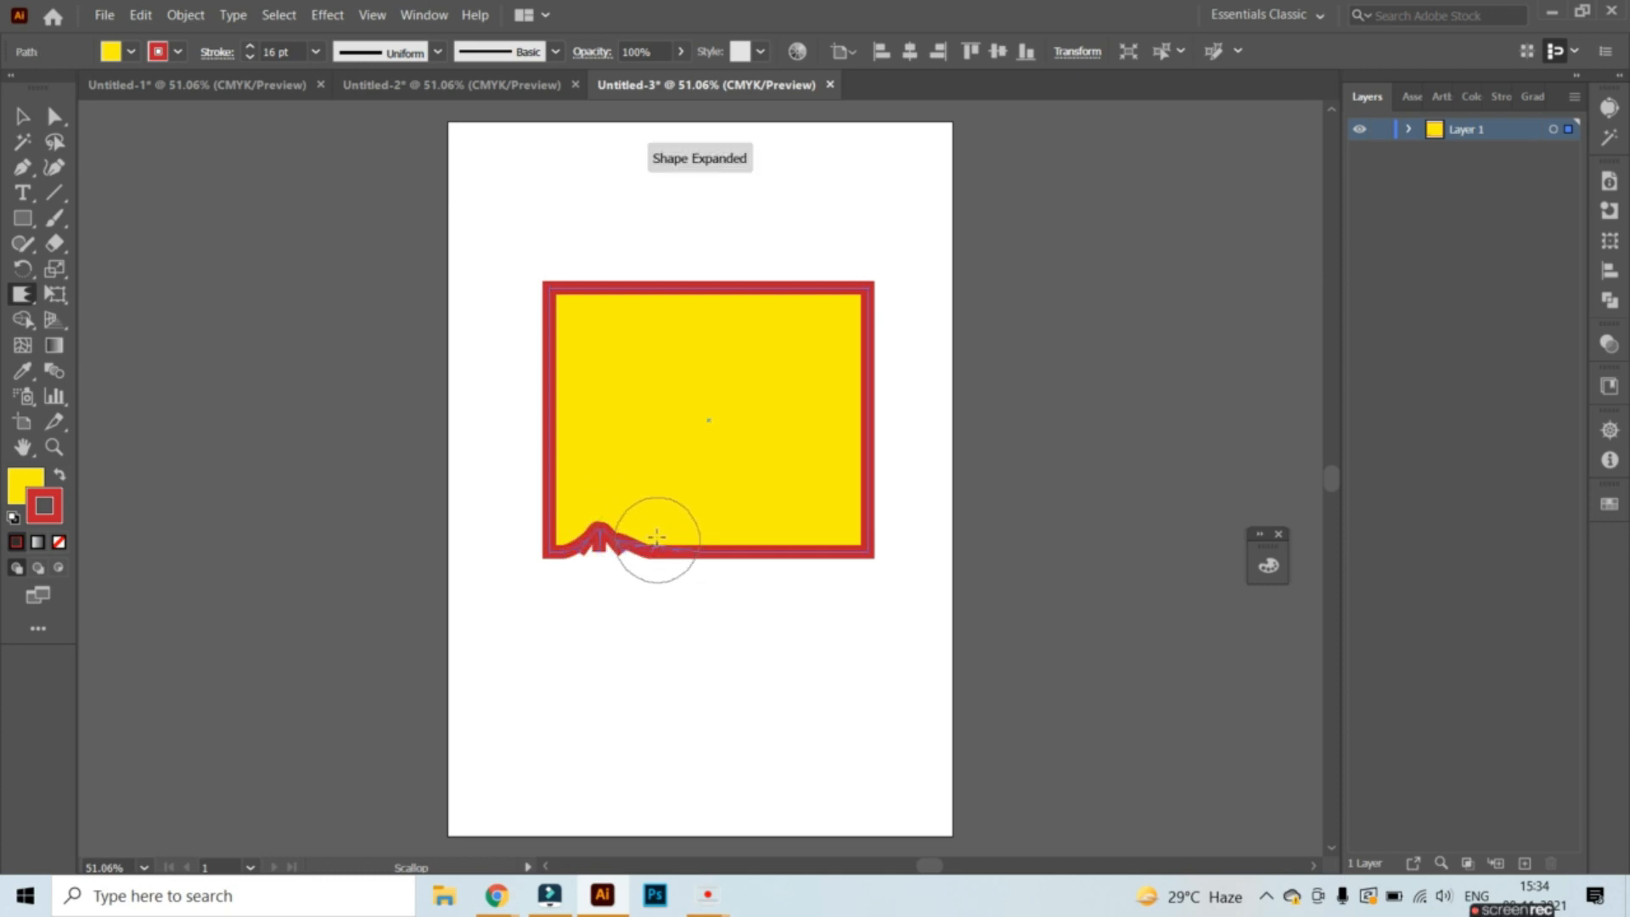
{"action": "left_click_drag", "start_coordinate": [656, 501], "coordinate": [648, 491]}
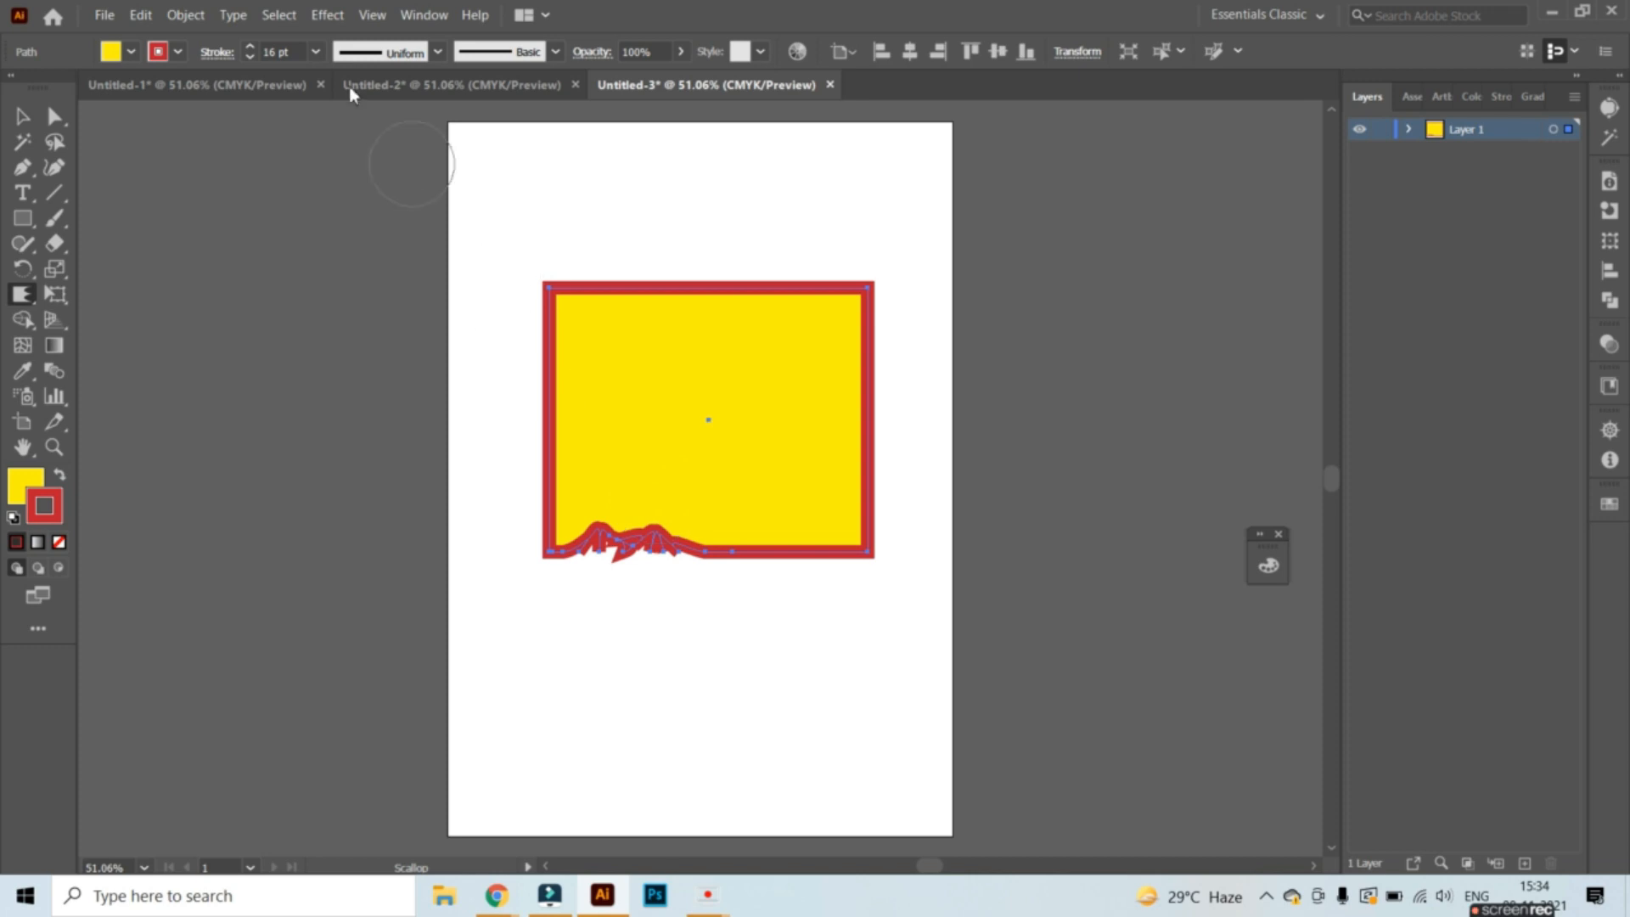
Set the rectangle's stroke weight to 1 pt and scallop all four of its edges inward.
{"action": "left_click", "coordinate": [315, 52]}
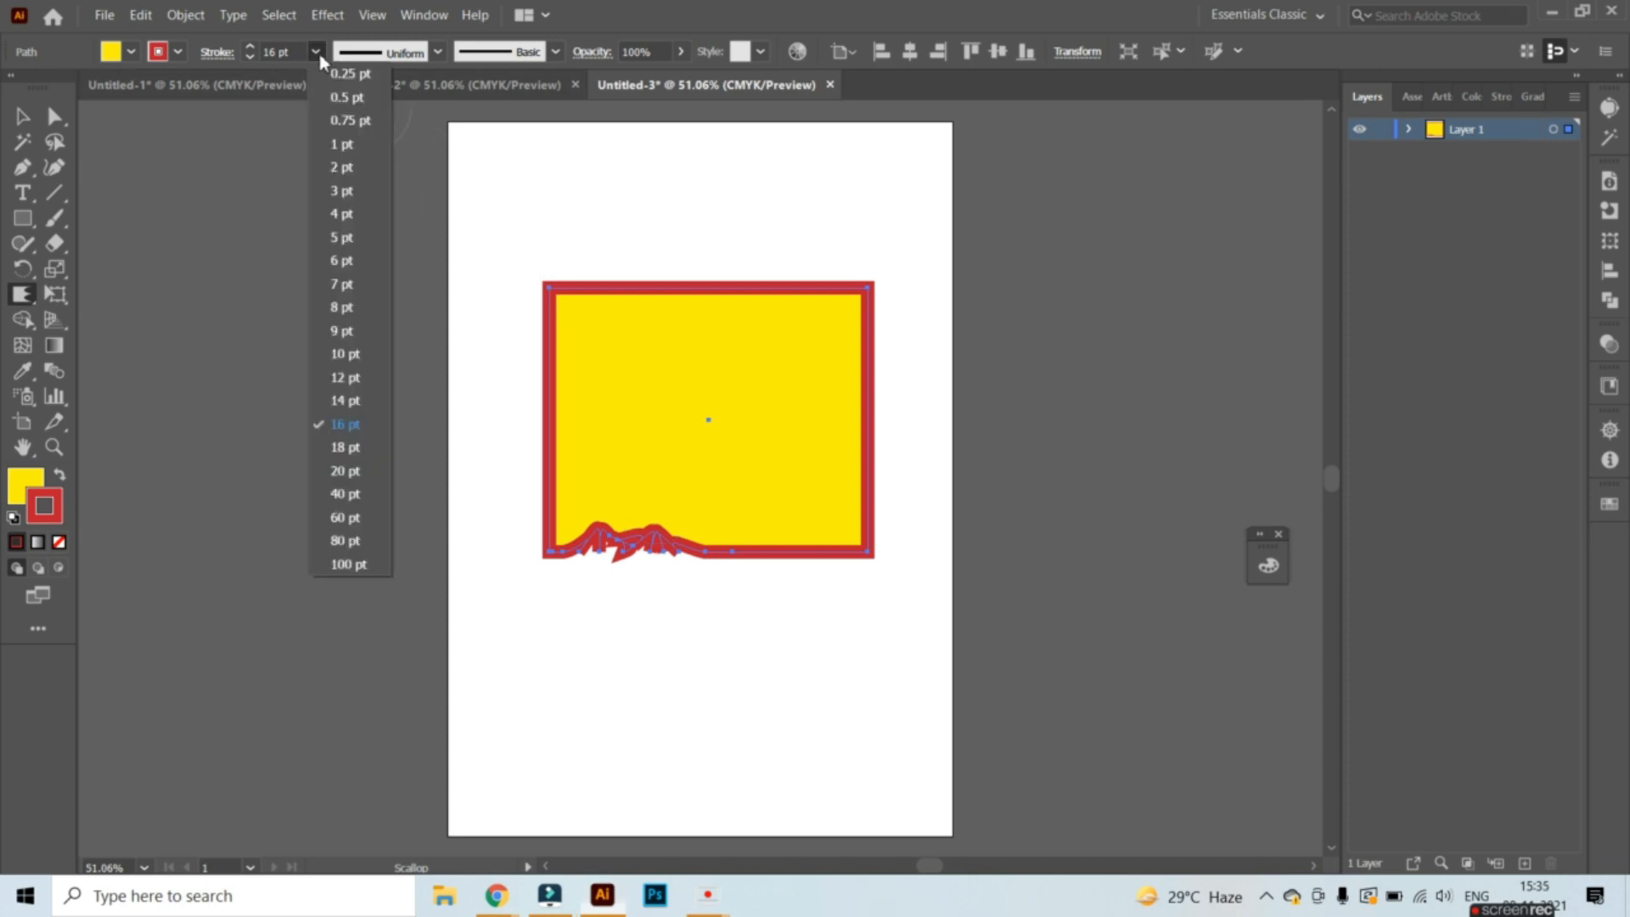
{"action": "left_click", "coordinate": [345, 144]}
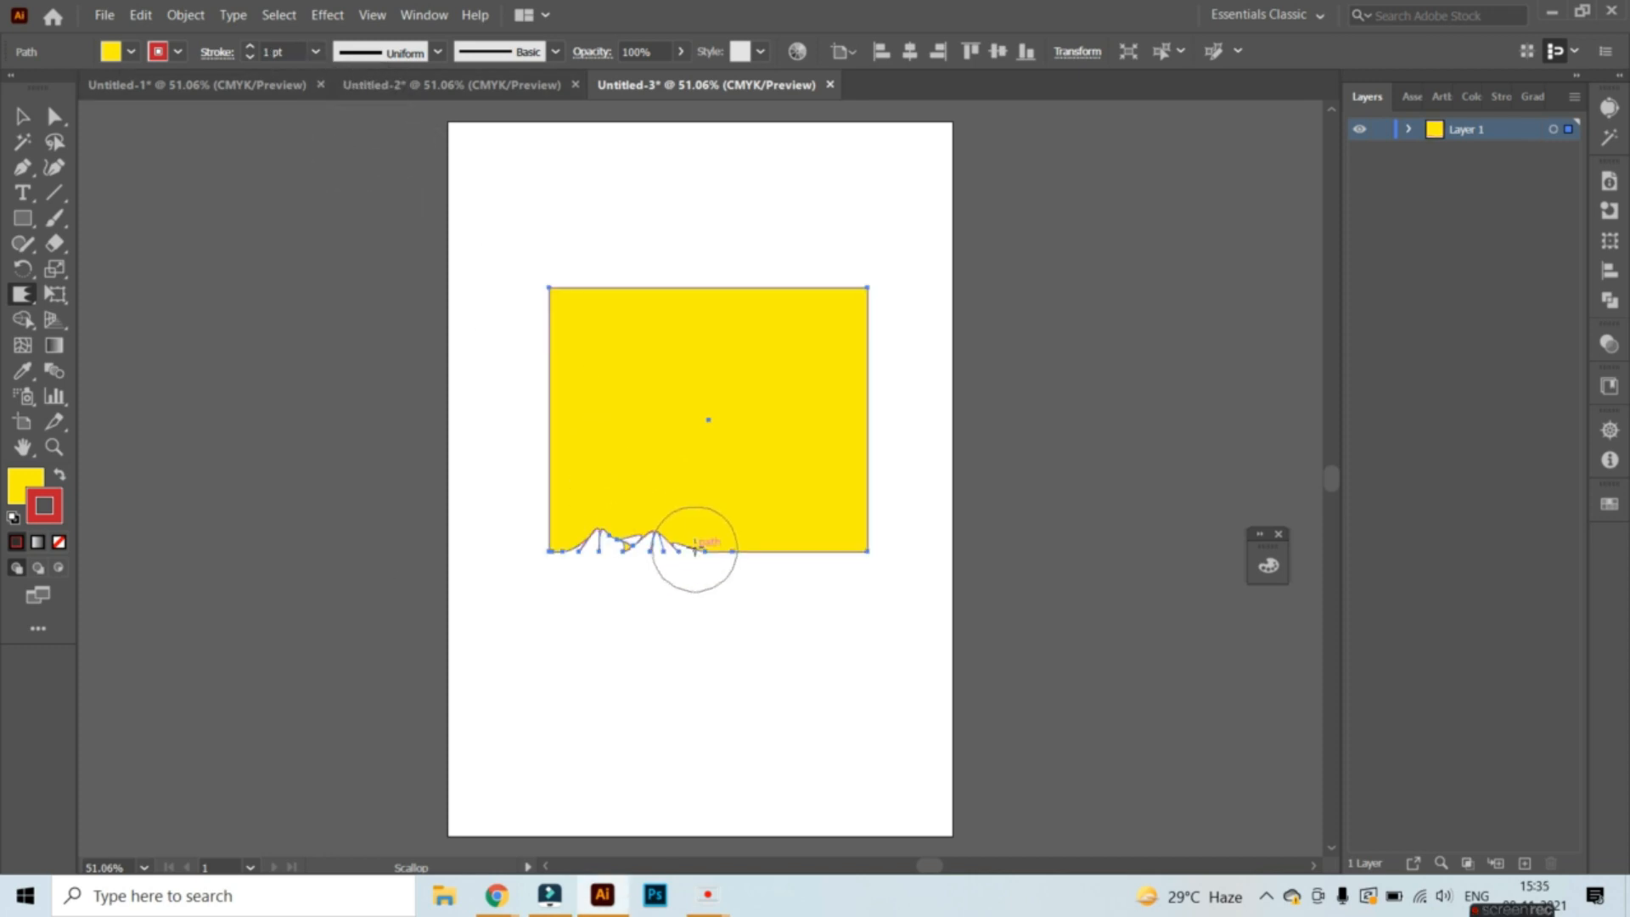
{"action": "mouse_move", "coordinate": [695, 539]}
{"action": "left_mouse_down"}
{"action": "mouse_move", "coordinate": [694, 514]}
{"action": "mouse_move", "coordinate": [723, 552]}
{"action": "mouse_move", "coordinate": [724, 512]}
{"action": "mouse_move", "coordinate": [761, 552]}
{"action": "mouse_move", "coordinate": [762, 501]}
{"action": "mouse_move", "coordinate": [789, 553]}
{"action": "mouse_move", "coordinate": [787, 511]}
{"action": "mouse_move", "coordinate": [830, 550]}
{"action": "mouse_move", "coordinate": [817, 486]}
{"action": "mouse_move", "coordinate": [859, 549]}
{"action": "mouse_move", "coordinate": [846, 510]}
{"action": "left_mouse_up"}
{"action": "mouse_move", "coordinate": [553, 538]}
{"action": "left_mouse_down"}
{"action": "mouse_move", "coordinate": [550, 552]}
{"action": "mouse_move", "coordinate": [582, 499]}
{"action": "mouse_move", "coordinate": [546, 466]}
{"action": "mouse_move", "coordinate": [594, 466]}
{"action": "mouse_move", "coordinate": [549, 411]}
{"action": "mouse_move", "coordinate": [615, 438]}
{"action": "left_mouse_up"}
{"action": "left_click_drag", "start_coordinate": [547, 371], "coordinate": [621, 407]}
{"action": "left_click_drag", "start_coordinate": [550, 320], "coordinate": [613, 349]}
{"action": "left_click_drag", "start_coordinate": [542, 269], "coordinate": [597, 331]}
{"action": "mouse_move", "coordinate": [865, 285]}
{"action": "left_mouse_down"}
{"action": "mouse_move", "coordinate": [820, 327]}
{"action": "mouse_move", "coordinate": [856, 350]}
{"action": "mouse_move", "coordinate": [821, 361]}
{"action": "mouse_move", "coordinate": [834, 394]}
{"action": "mouse_move", "coordinate": [817, 394]}
{"action": "mouse_move", "coordinate": [847, 432]}
{"action": "mouse_move", "coordinate": [827, 429]}
{"action": "mouse_move", "coordinate": [811, 464]}
{"action": "left_mouse_up"}
{"action": "mouse_move", "coordinate": [808, 284]}
{"action": "left_mouse_down"}
{"action": "mouse_move", "coordinate": [815, 313]}
{"action": "mouse_move", "coordinate": [757, 309]}
{"action": "mouse_move", "coordinate": [767, 339]}
{"action": "mouse_move", "coordinate": [726, 332]}
{"action": "left_mouse_up"}
{"action": "left_click_drag", "start_coordinate": [651, 289], "coordinate": [664, 336]}
{"action": "left_click_drag", "start_coordinate": [597, 281], "coordinate": [619, 329]}
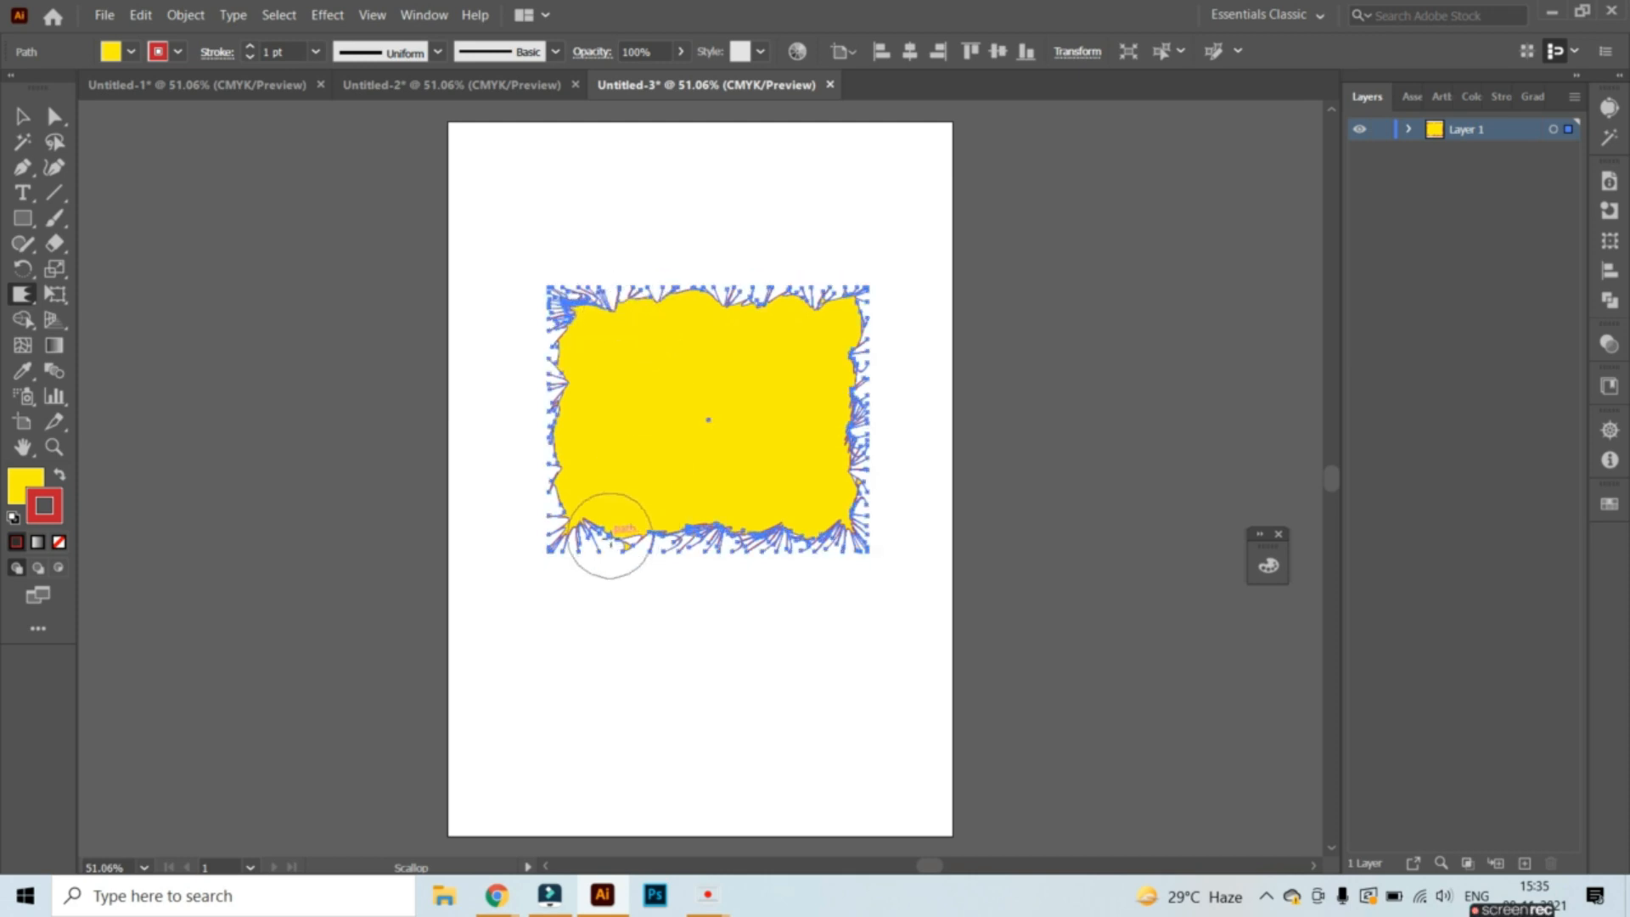
Scallop the shape's bottom, left and top edges outward, then deselect it.
{"action": "mouse_move", "coordinate": [610, 535]}
{"action": "left_mouse_down"}
{"action": "mouse_move", "coordinate": [609, 584]}
{"action": "mouse_move", "coordinate": [653, 528]}
{"action": "mouse_move", "coordinate": [667, 588]}
{"action": "left_mouse_up"}
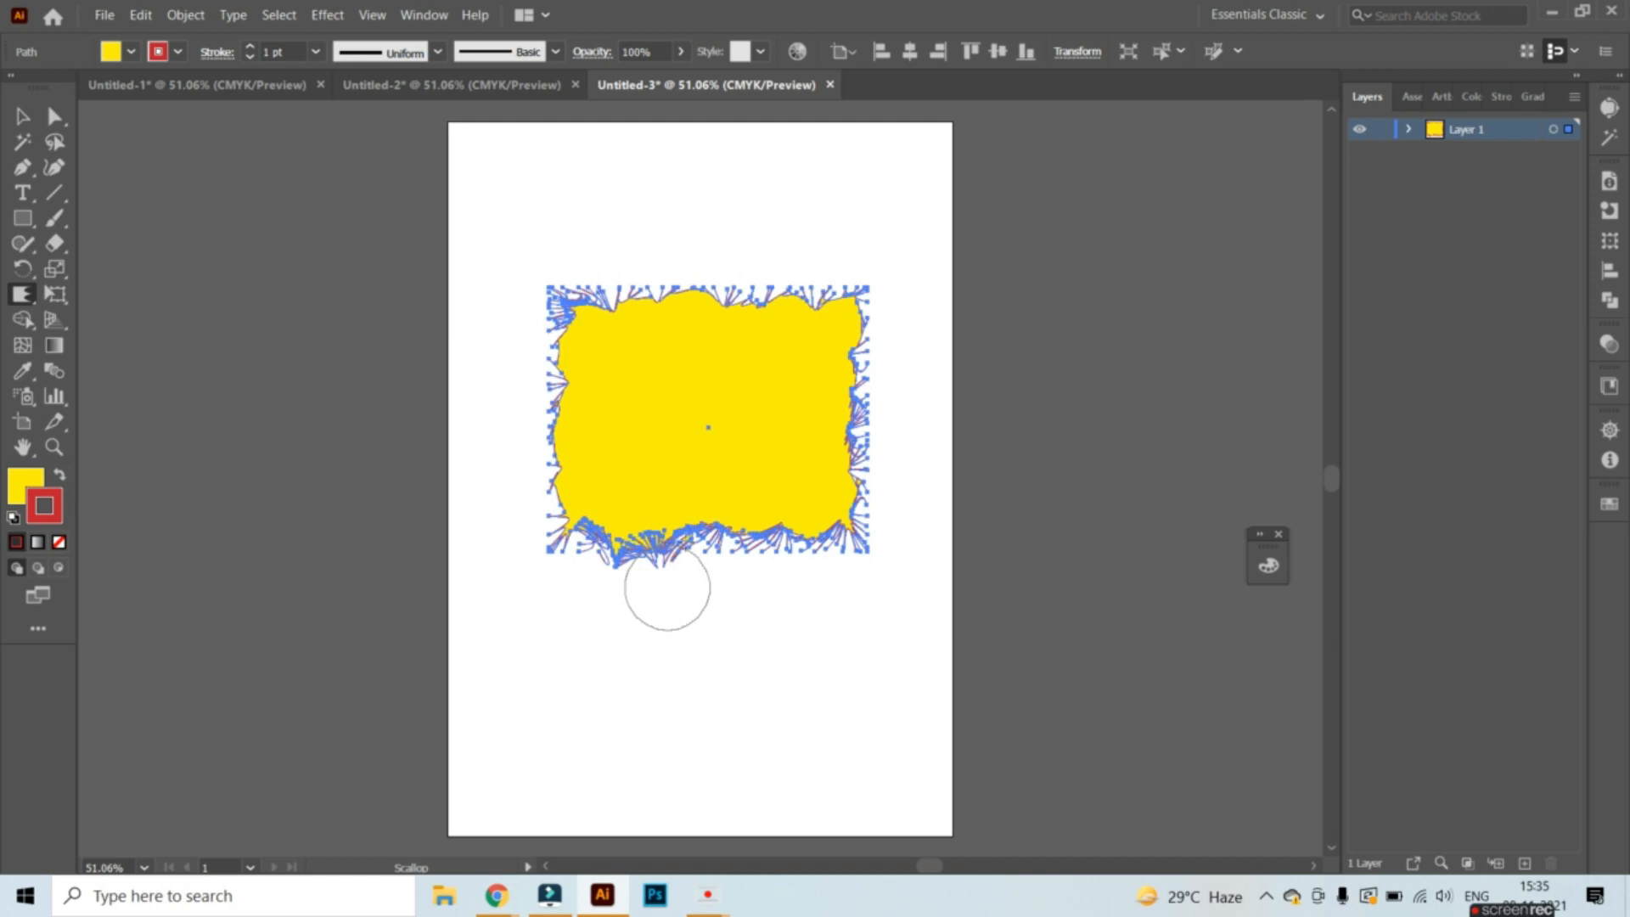
{"action": "left_click_drag", "start_coordinate": [699, 526], "coordinate": [731, 615]}
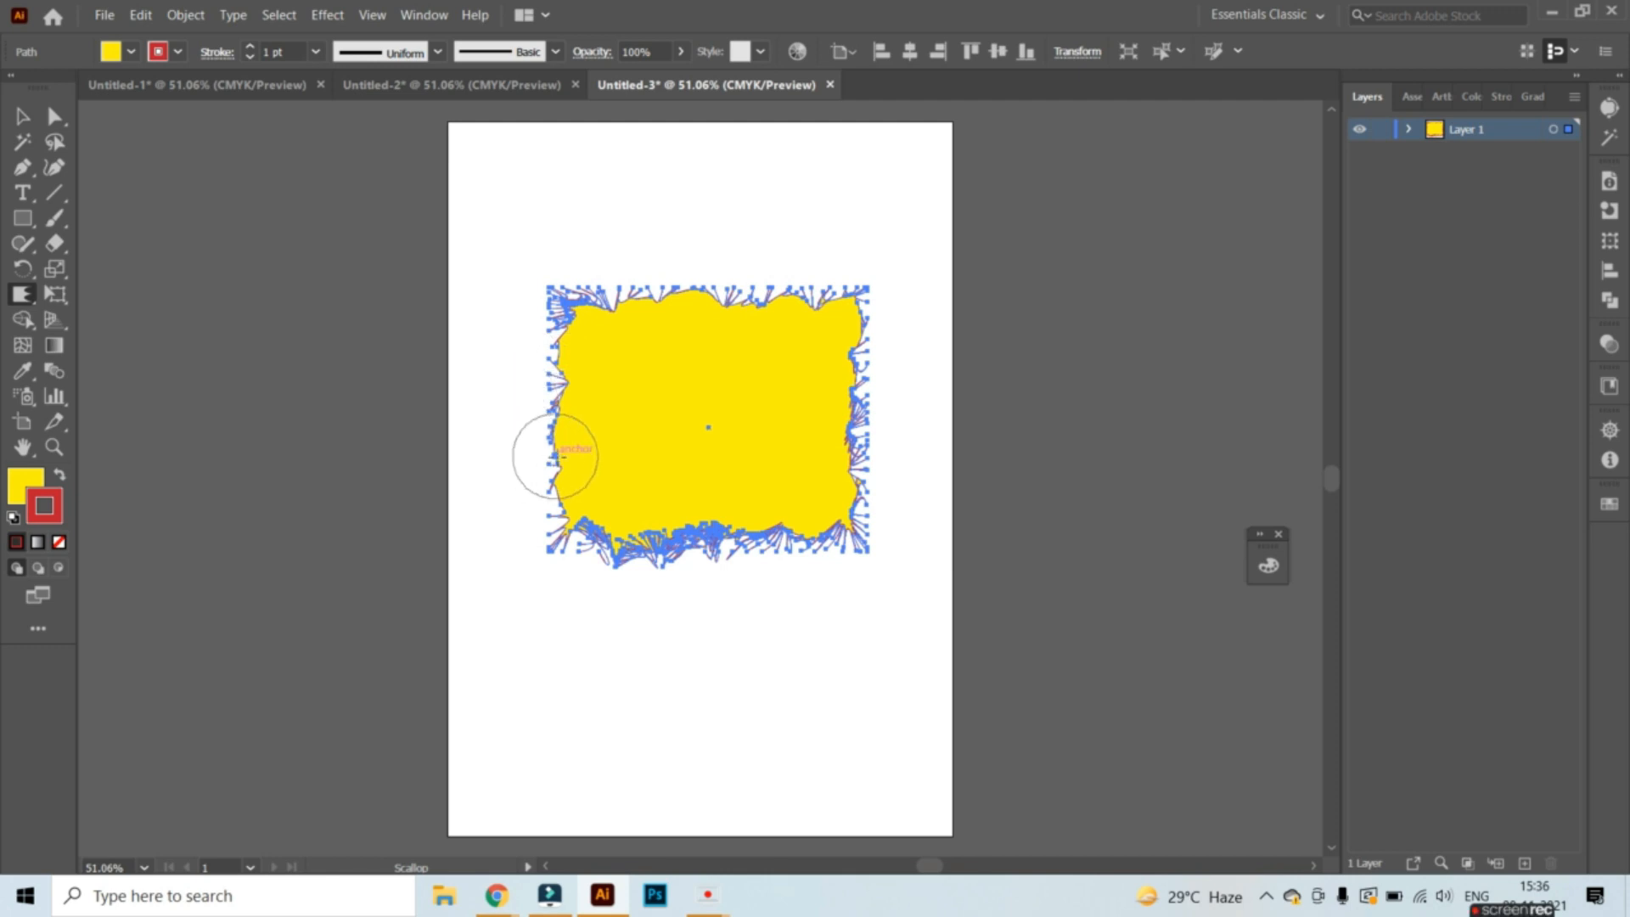
{"action": "mouse_move", "coordinate": [563, 456]}
{"action": "left_mouse_down"}
{"action": "mouse_move", "coordinate": [498, 461]}
{"action": "mouse_move", "coordinate": [553, 419]}
{"action": "mouse_move", "coordinate": [510, 408]}
{"action": "left_mouse_up"}
{"action": "mouse_move", "coordinate": [582, 363]}
{"action": "left_mouse_down"}
{"action": "mouse_move", "coordinate": [512, 365]}
{"action": "mouse_move", "coordinate": [512, 319]}
{"action": "left_mouse_up"}
{"action": "left_click_drag", "start_coordinate": [643, 293], "coordinate": [637, 253]}
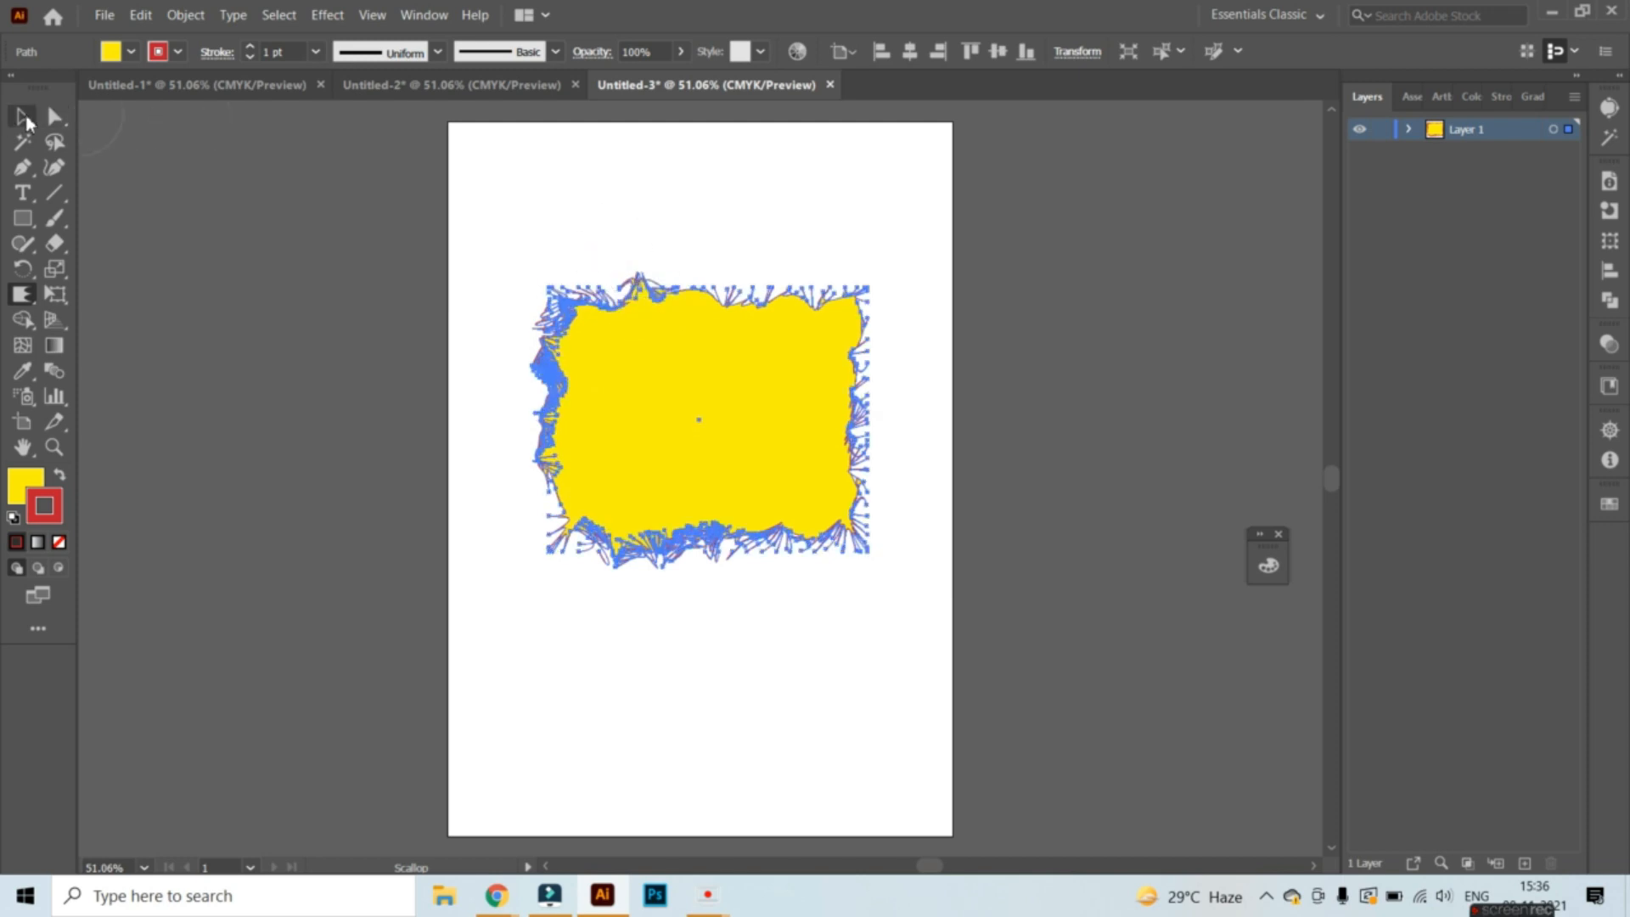
{"action": "left_click", "coordinate": [254, 299]}
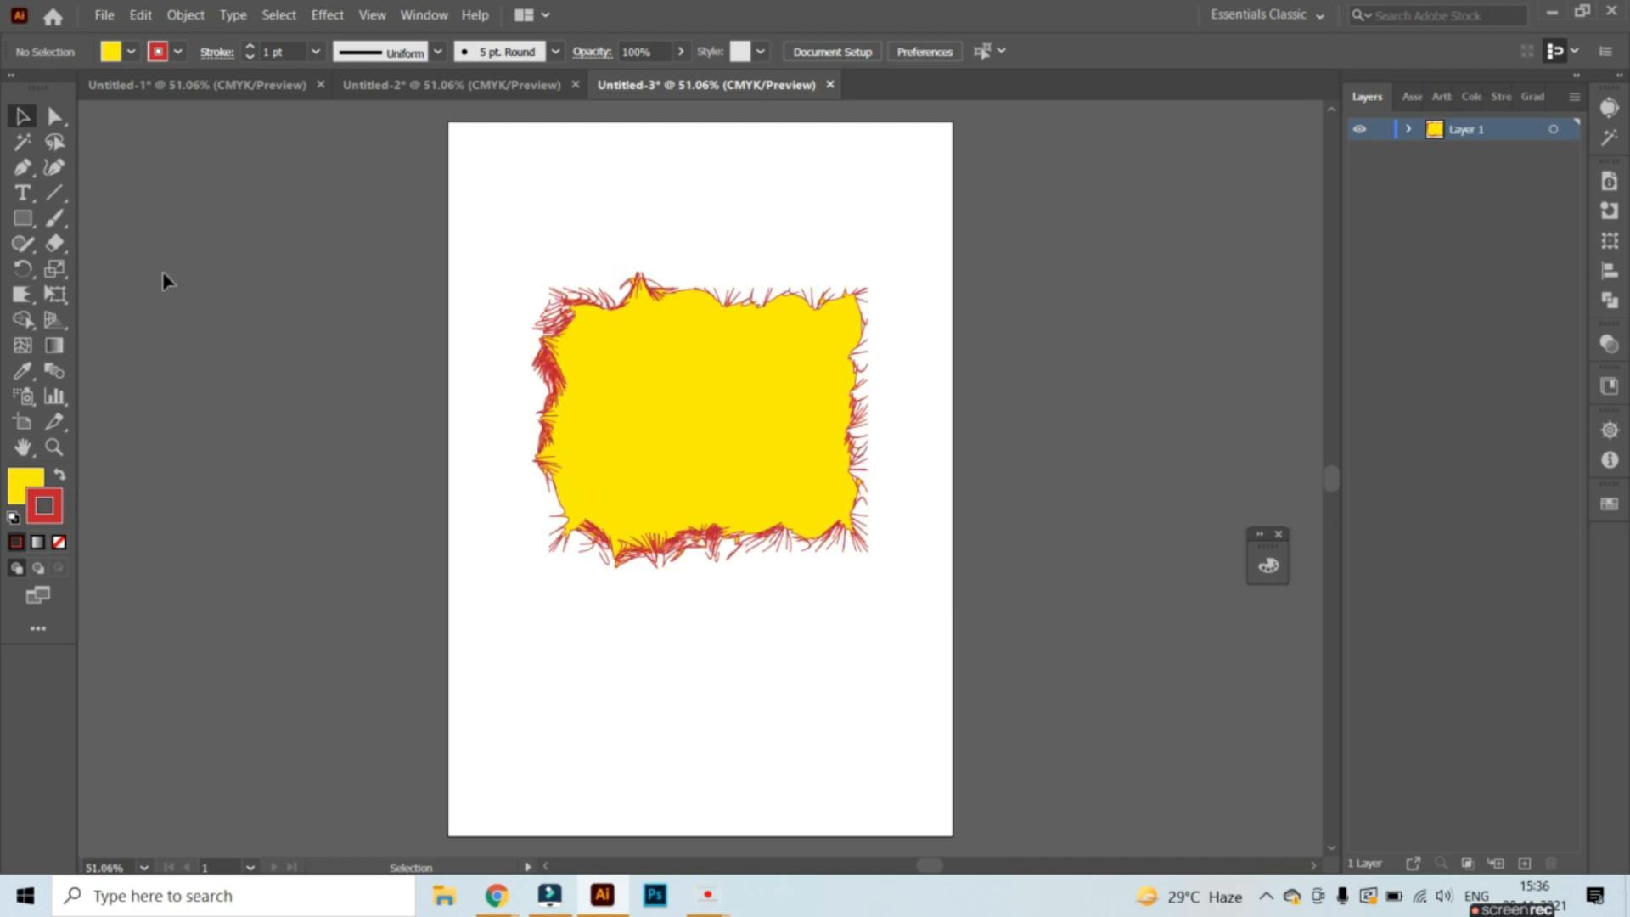
Choose the 15 pt. Round brush and scallop the yellow shape's edges further with the Scallop tool.
{"action": "left_click", "coordinate": [554, 54]}
{"action": "left_click", "coordinate": [400, 99]}
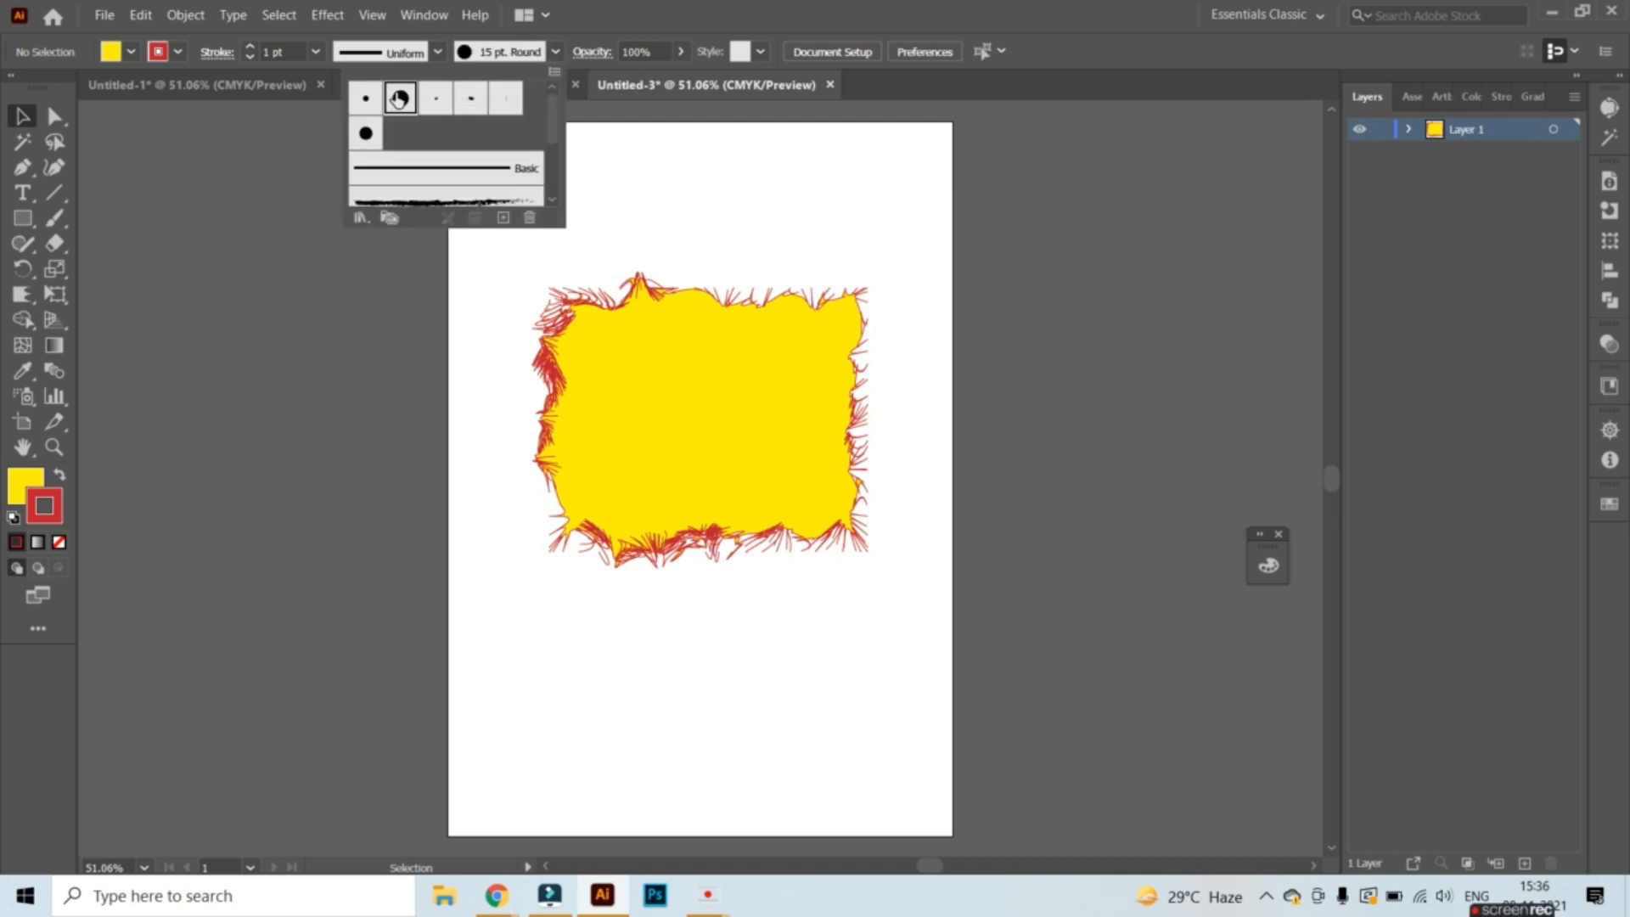
{"action": "left_click", "coordinate": [680, 250]}
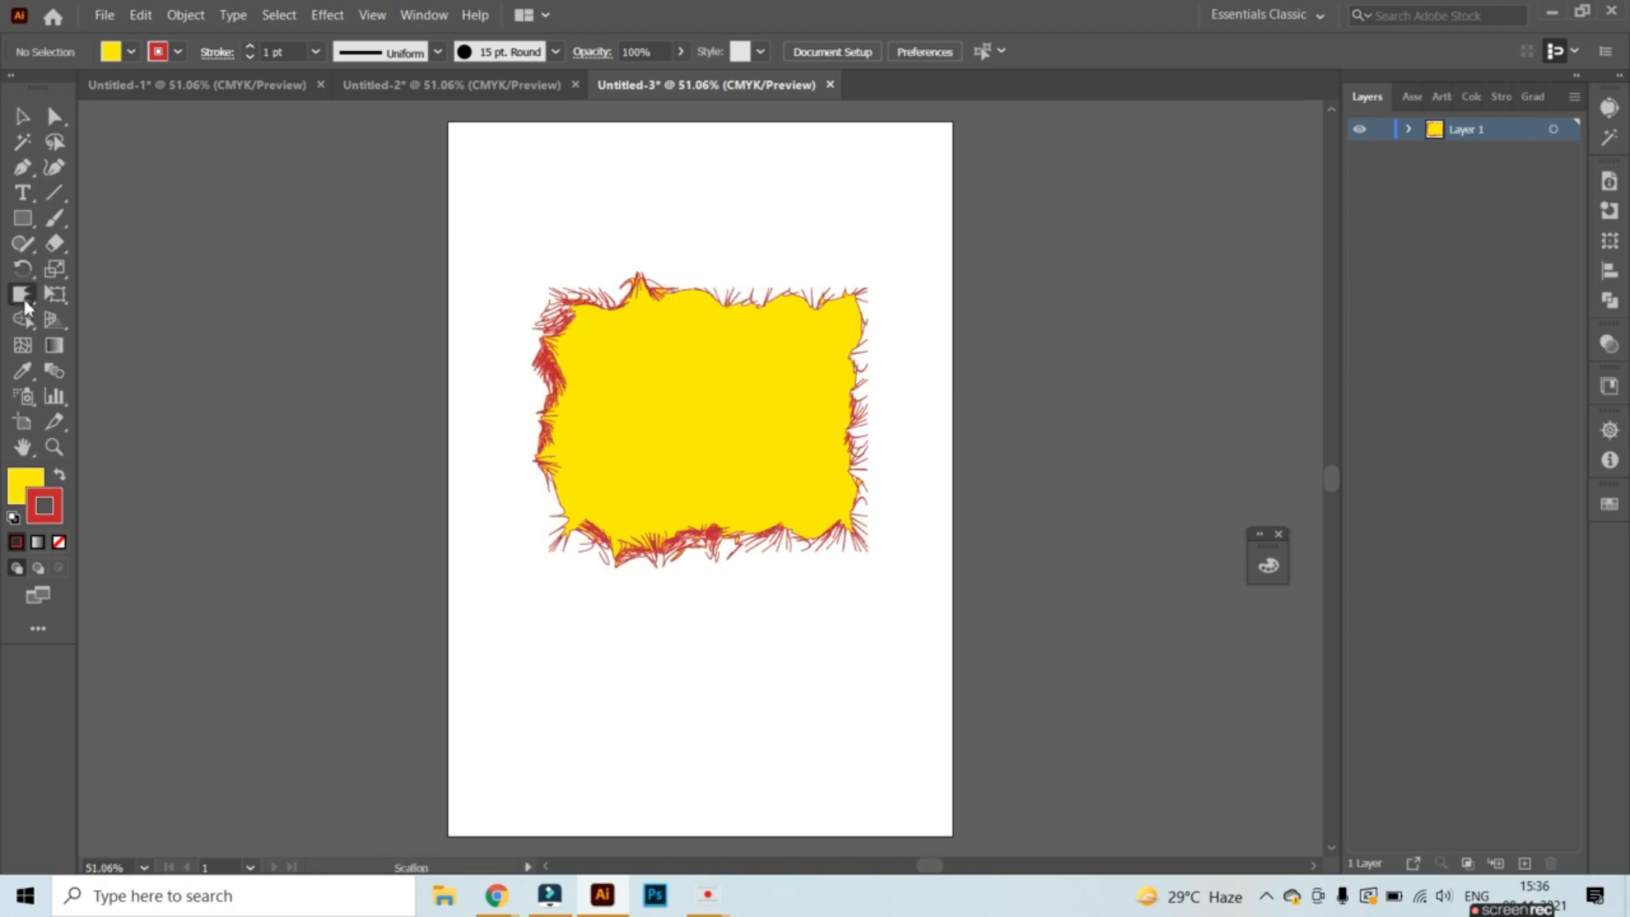
{"action": "left_click", "coordinate": [131, 425]}
{"action": "mouse_move", "coordinate": [636, 280]}
{"action": "left_mouse_down"}
{"action": "mouse_move", "coordinate": [702, 304]}
{"action": "mouse_move", "coordinate": [692, 288]}
{"action": "mouse_move", "coordinate": [704, 354]}
{"action": "mouse_move", "coordinate": [750, 298]}
{"action": "left_mouse_up"}
{"action": "mouse_move", "coordinate": [743, 361]}
{"action": "left_mouse_down"}
{"action": "mouse_move", "coordinate": [780, 301]}
{"action": "mouse_move", "coordinate": [782, 347]}
{"action": "mouse_move", "coordinate": [795, 309]}
{"action": "mouse_move", "coordinate": [818, 302]}
{"action": "mouse_move", "coordinate": [796, 361]}
{"action": "mouse_move", "coordinate": [844, 303]}
{"action": "mouse_move", "coordinate": [834, 338]}
{"action": "left_mouse_up"}
{"action": "mouse_move", "coordinate": [585, 281]}
{"action": "left_mouse_down"}
{"action": "mouse_move", "coordinate": [623, 350]}
{"action": "mouse_move", "coordinate": [565, 333]}
{"action": "mouse_move", "coordinate": [654, 366]}
{"action": "mouse_move", "coordinate": [581, 359]}
{"action": "mouse_move", "coordinate": [566, 380]}
{"action": "mouse_move", "coordinate": [602, 395]}
{"action": "mouse_move", "coordinate": [553, 424]}
{"action": "mouse_move", "coordinate": [593, 435]}
{"action": "mouse_move", "coordinate": [542, 499]}
{"action": "mouse_move", "coordinate": [601, 484]}
{"action": "mouse_move", "coordinate": [576, 537]}
{"action": "mouse_move", "coordinate": [598, 501]}
{"action": "mouse_move", "coordinate": [616, 547]}
{"action": "mouse_move", "coordinate": [644, 520]}
{"action": "mouse_move", "coordinate": [679, 537]}
{"action": "mouse_move", "coordinate": [681, 508]}
{"action": "mouse_move", "coordinate": [721, 535]}
{"action": "mouse_move", "coordinate": [734, 511]}
{"action": "mouse_move", "coordinate": [769, 522]}
{"action": "mouse_move", "coordinate": [772, 498]}
{"action": "mouse_move", "coordinate": [795, 532]}
{"action": "mouse_move", "coordinate": [804, 492]}
{"action": "mouse_move", "coordinate": [839, 529]}
{"action": "mouse_move", "coordinate": [818, 486]}
{"action": "mouse_move", "coordinate": [861, 497]}
{"action": "mouse_move", "coordinate": [807, 454]}
{"action": "mouse_move", "coordinate": [843, 420]}
{"action": "mouse_move", "coordinate": [812, 410]}
{"action": "mouse_move", "coordinate": [866, 356]}
{"action": "mouse_move", "coordinate": [866, 375]}
{"action": "mouse_move", "coordinate": [808, 368]}
{"action": "mouse_move", "coordinate": [840, 304]}
{"action": "mouse_move", "coordinate": [813, 345]}
{"action": "mouse_move", "coordinate": [873, 379]}
{"action": "mouse_move", "coordinate": [866, 393]}
{"action": "mouse_move", "coordinate": [633, 314]}
{"action": "left_mouse_up"}
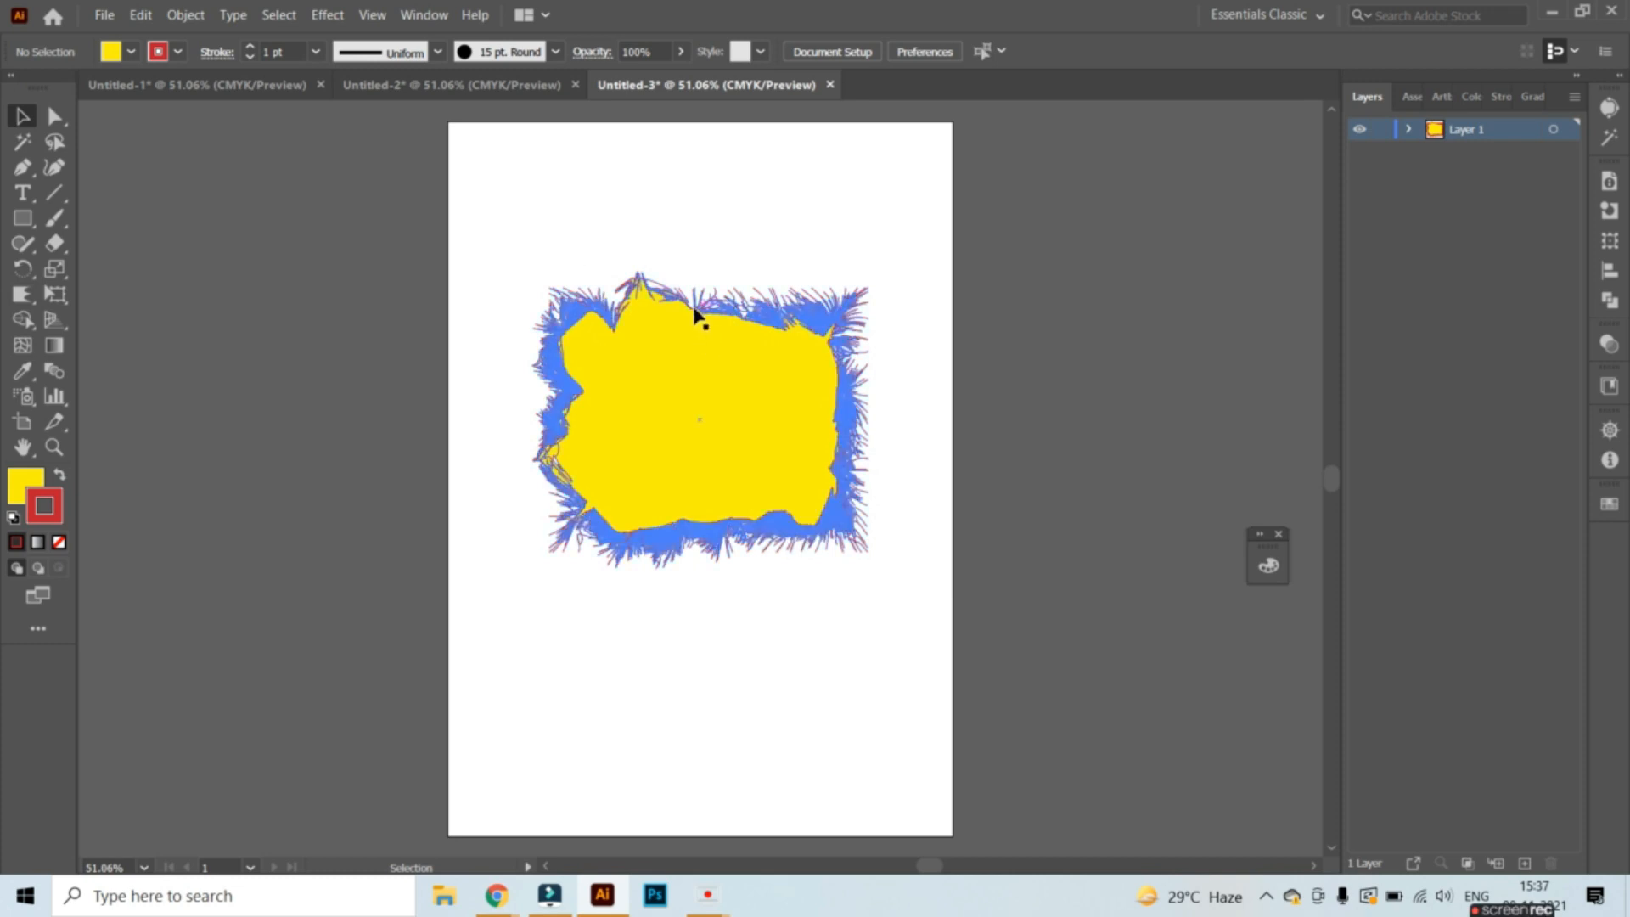
Move the scalloped shape up near the top of the artboard and leave it deselected.
{"action": "left_click_drag", "start_coordinate": [695, 312], "coordinate": [799, 185]}
{"action": "left_click_drag", "start_coordinate": [849, 381], "coordinate": [828, 402]}
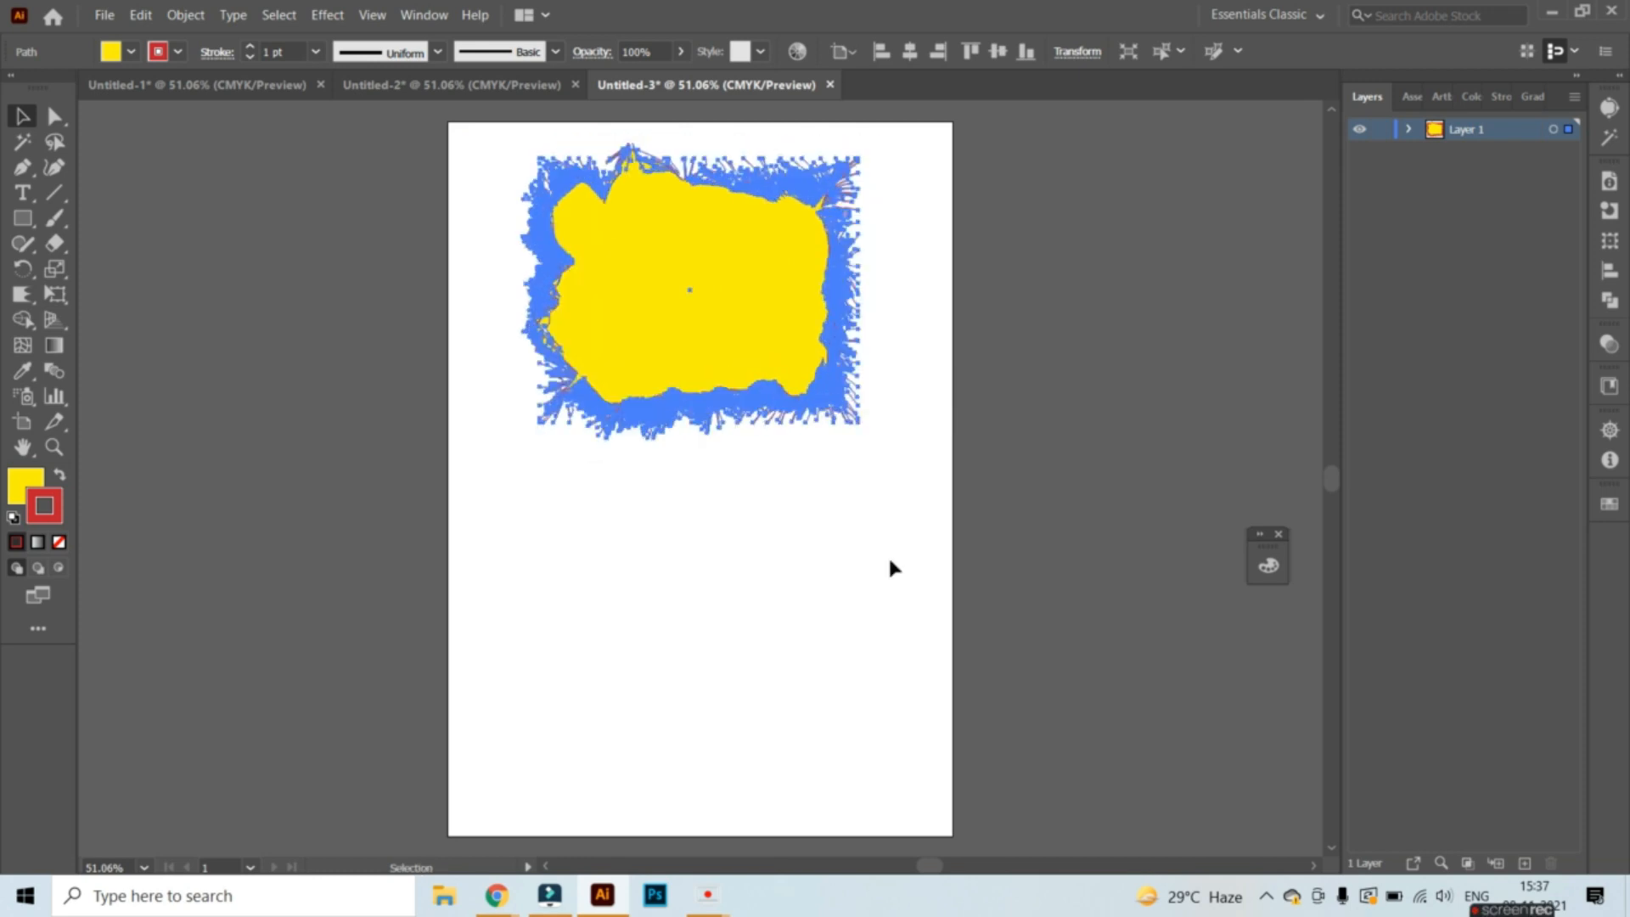
{"action": "left_click", "coordinate": [884, 619]}
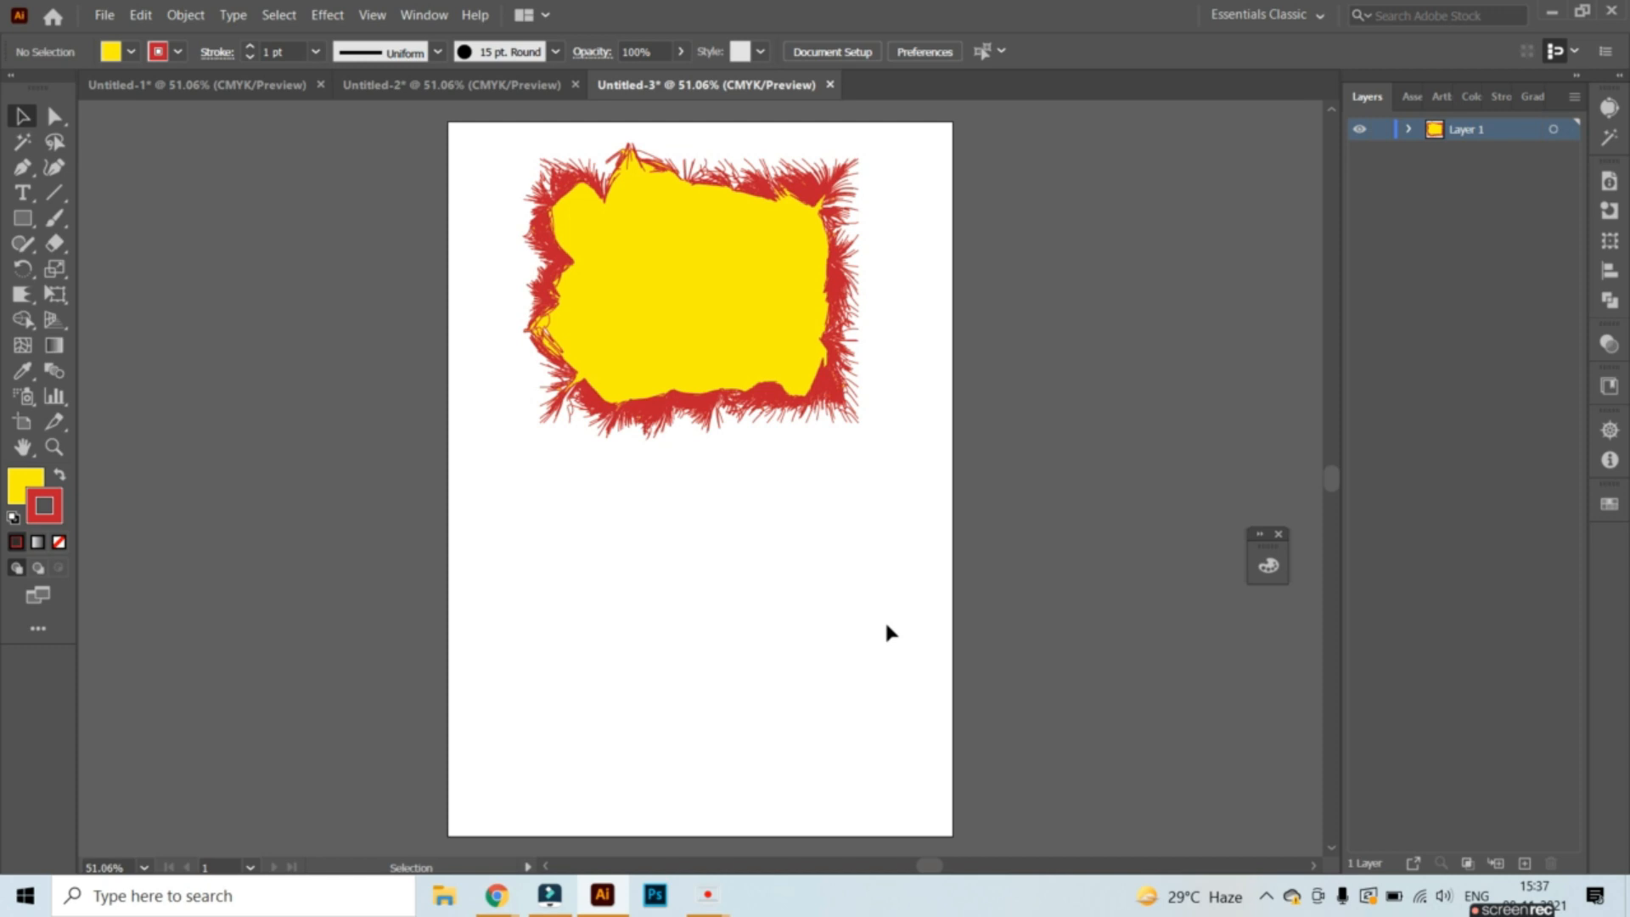
{"action": "left_click", "coordinate": [821, 405]}
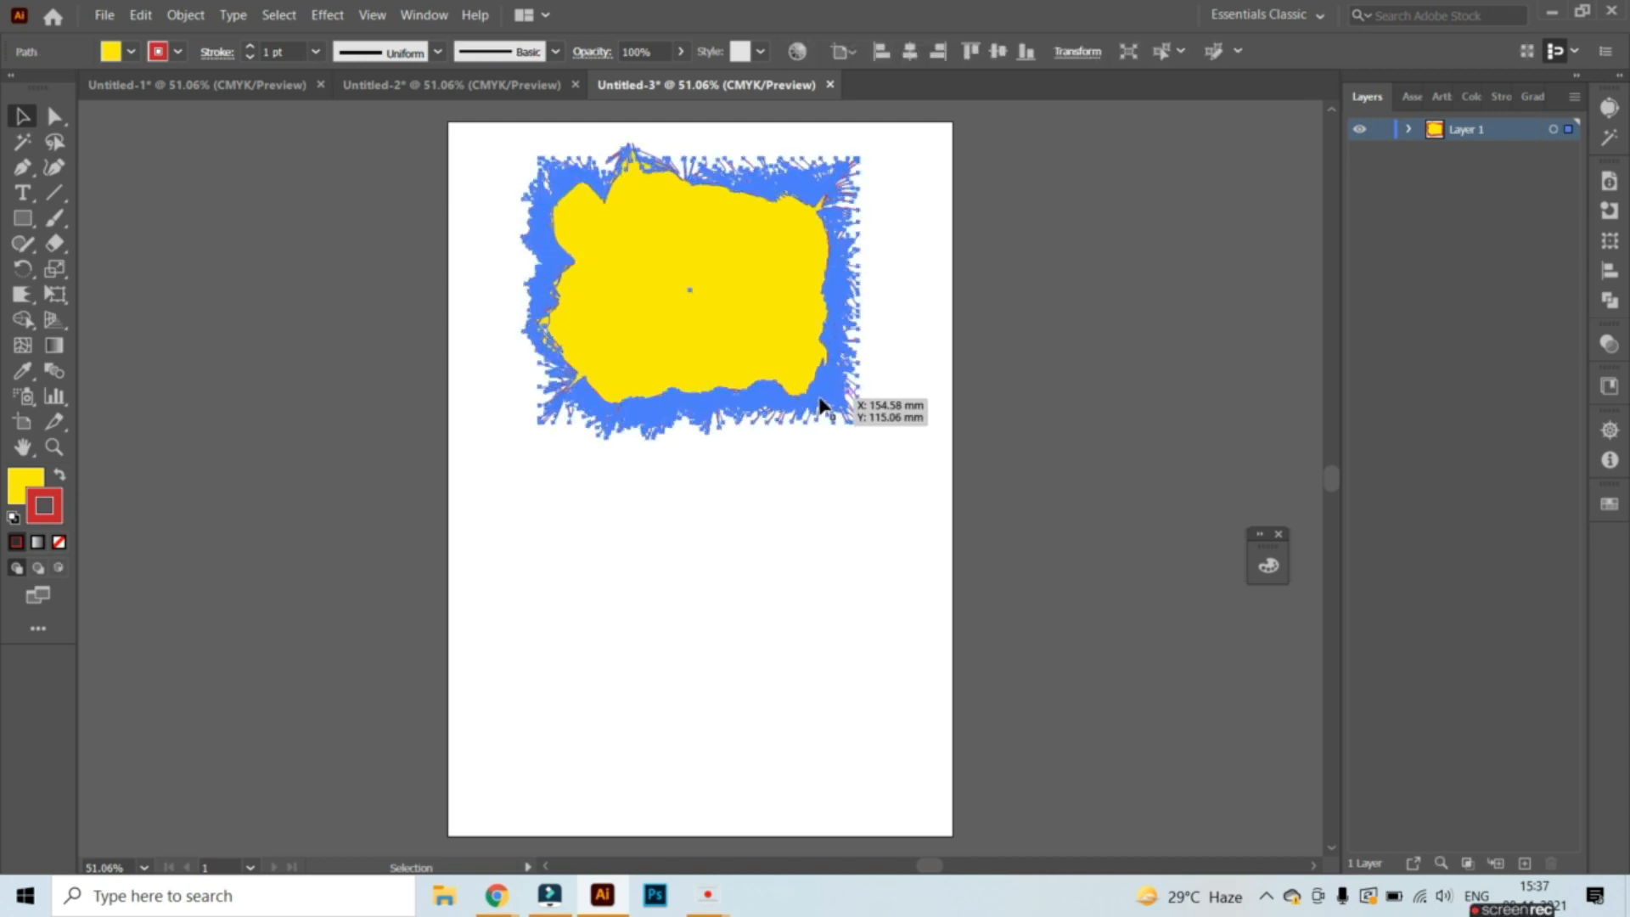
{"action": "left_click", "coordinate": [789, 482]}
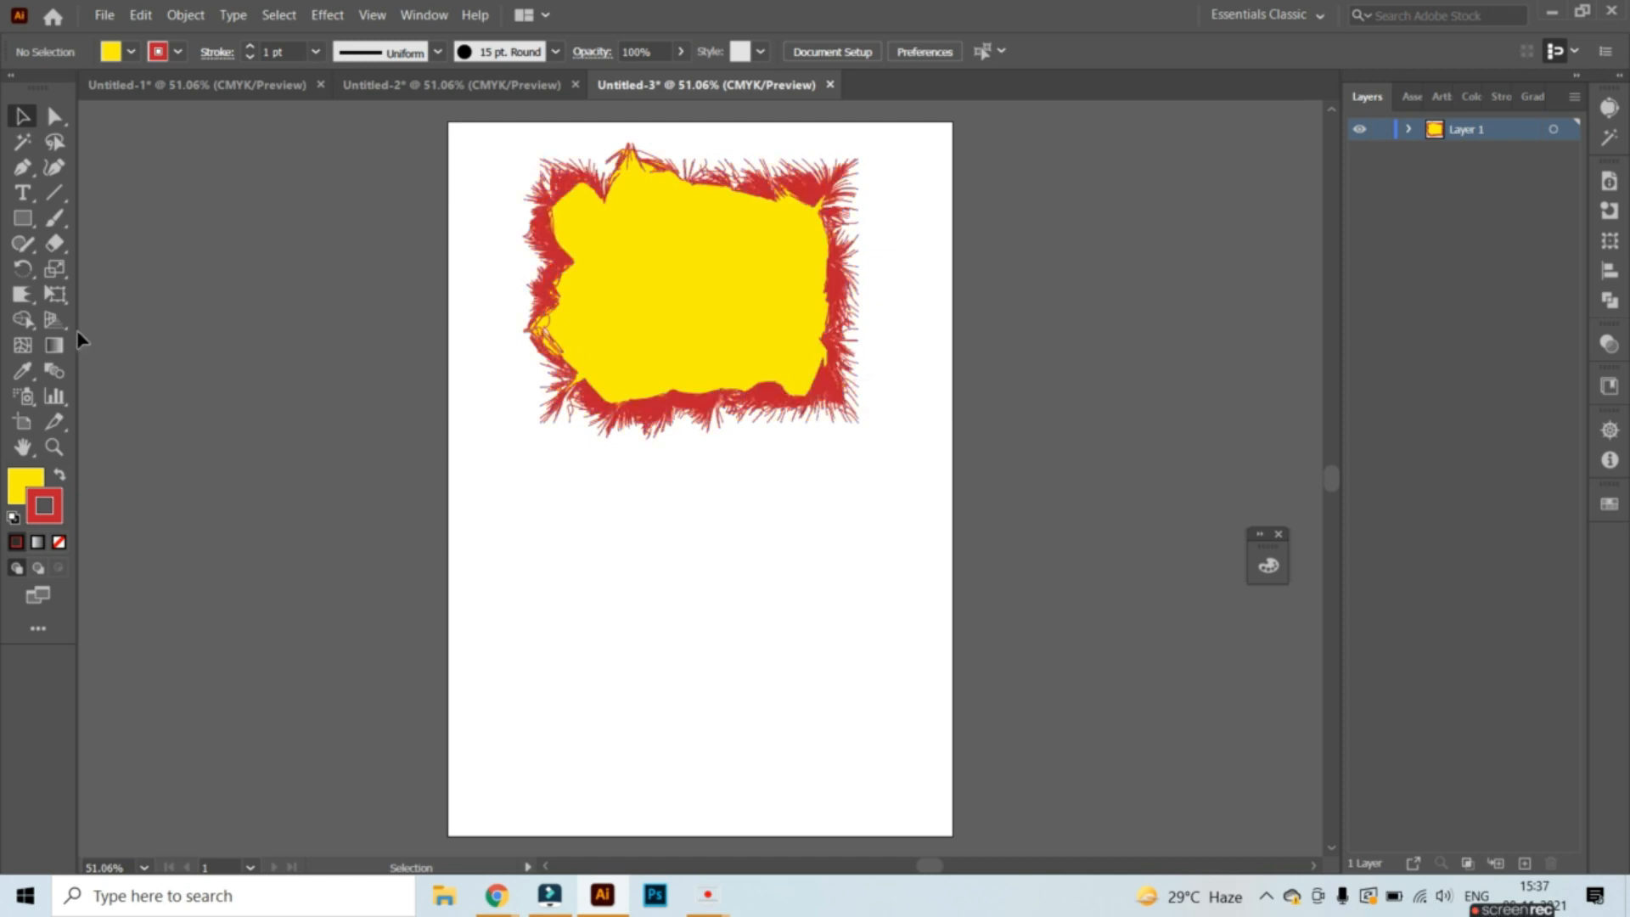
{"action": "left_click", "coordinate": [536, 338]}
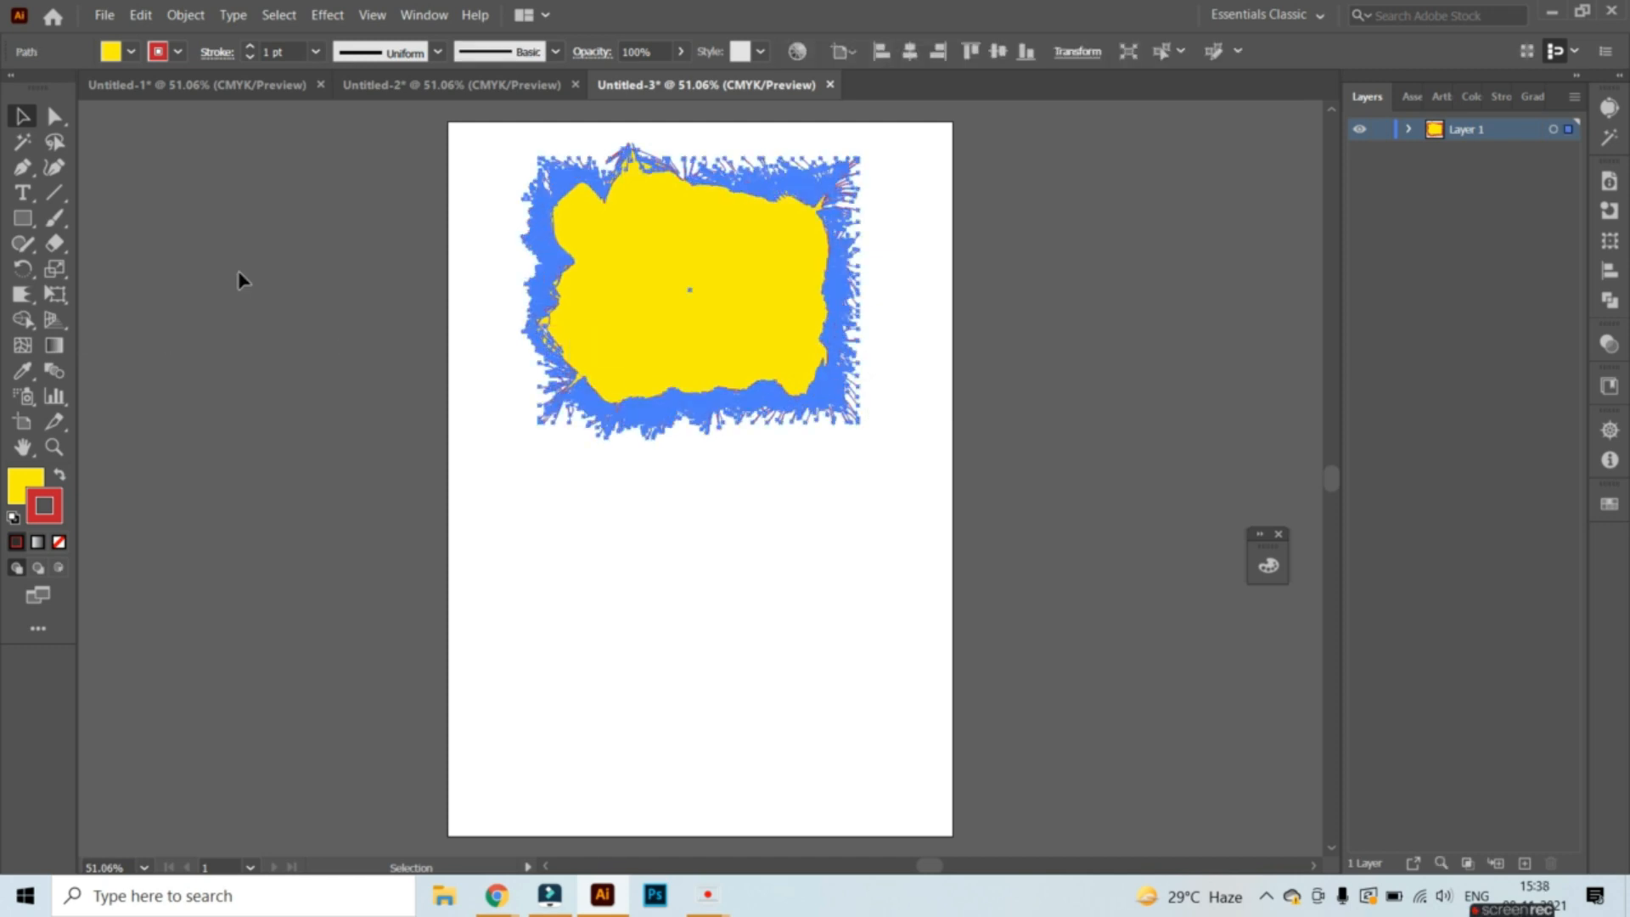
{"action": "left_click", "coordinate": [478, 331]}
Scallop the moved shape's left, right and top edges outward.
{"action": "left_click", "coordinate": [22, 294]}
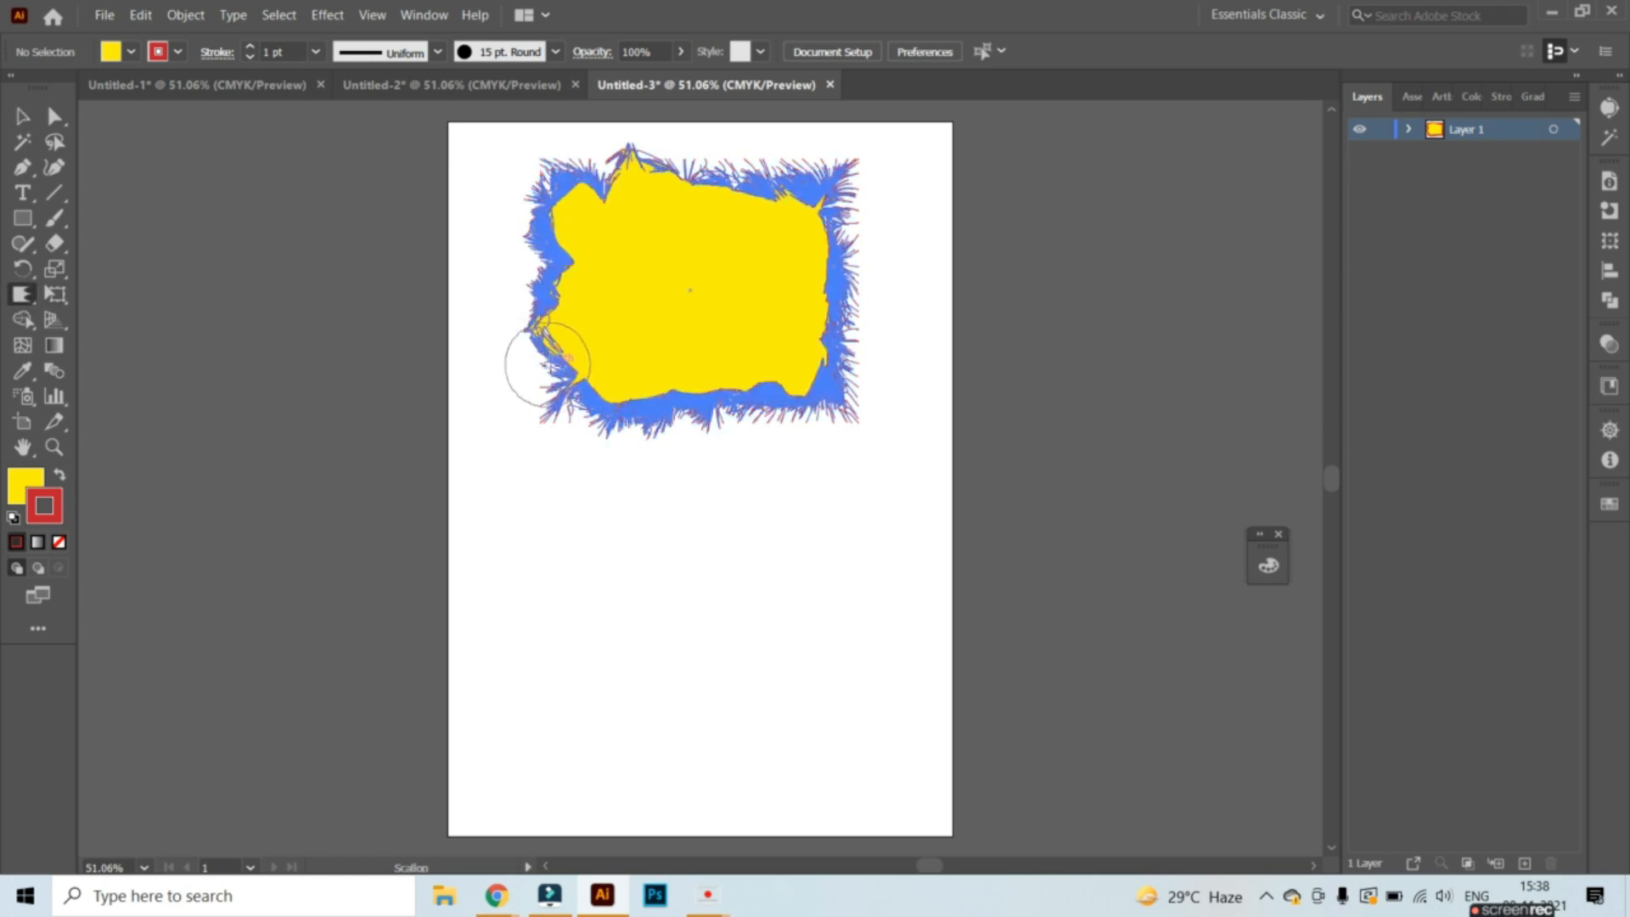
{"action": "mouse_move", "coordinate": [558, 350]}
{"action": "left_mouse_down"}
{"action": "mouse_move", "coordinate": [483, 345]}
{"action": "mouse_move", "coordinate": [509, 309]}
{"action": "mouse_move", "coordinate": [492, 306]}
{"action": "mouse_move", "coordinate": [527, 297]}
{"action": "mouse_move", "coordinate": [498, 257]}
{"action": "left_mouse_up"}
{"action": "left_click_drag", "start_coordinate": [848, 305], "coordinate": [887, 317]}
{"action": "left_click_drag", "start_coordinate": [837, 233], "coordinate": [874, 234]}
{"action": "mouse_move", "coordinate": [799, 171]}
{"action": "left_mouse_down"}
{"action": "mouse_move", "coordinate": [790, 132]}
{"action": "mouse_move", "coordinate": [764, 152]}
{"action": "mouse_move", "coordinate": [671, 119]}
{"action": "mouse_move", "coordinate": [650, 143]}
{"action": "left_mouse_up"}
Set the Scallop tool's complexity to 4.
{"action": "double_click", "coordinate": [24, 297]}
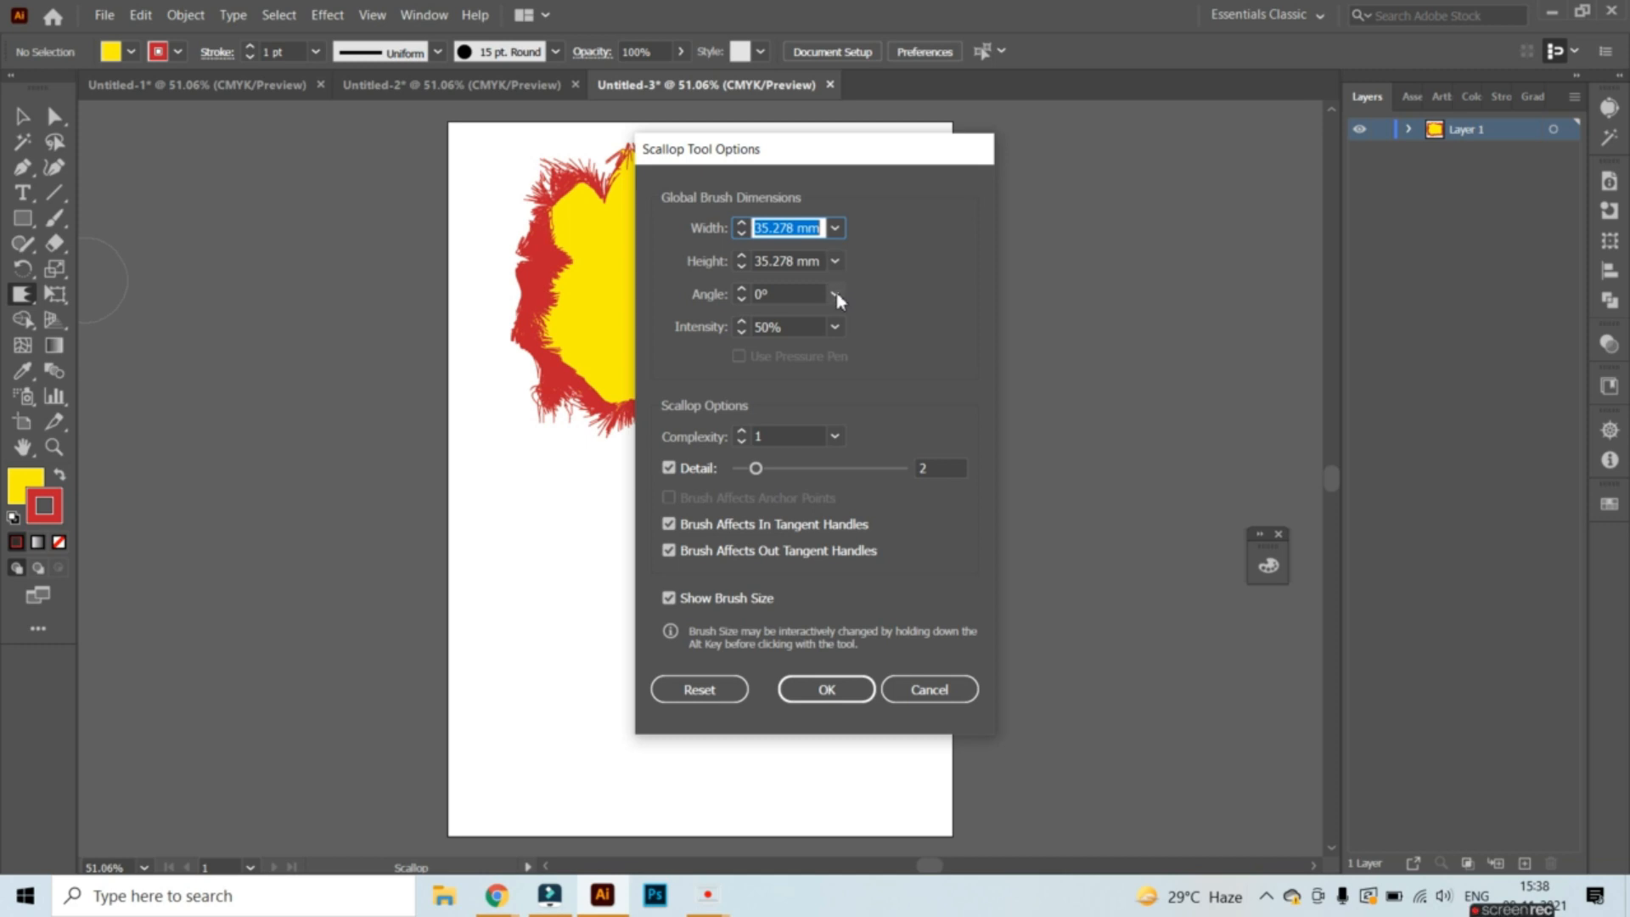
{"action": "left_click", "coordinate": [835, 436]}
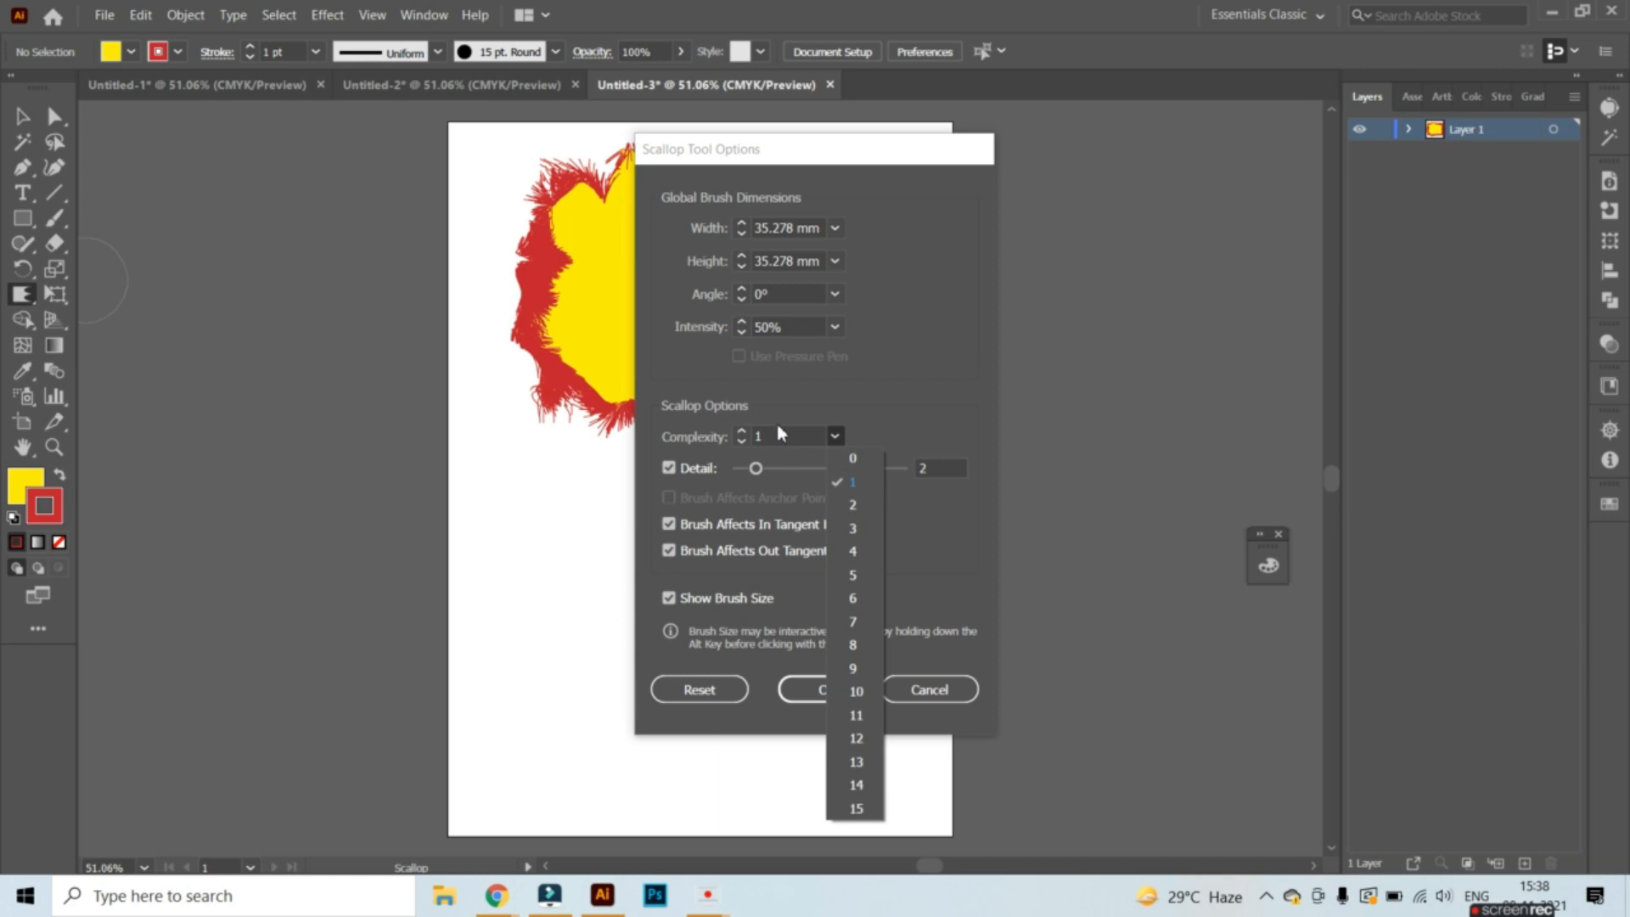
{"action": "left_click", "coordinate": [846, 559]}
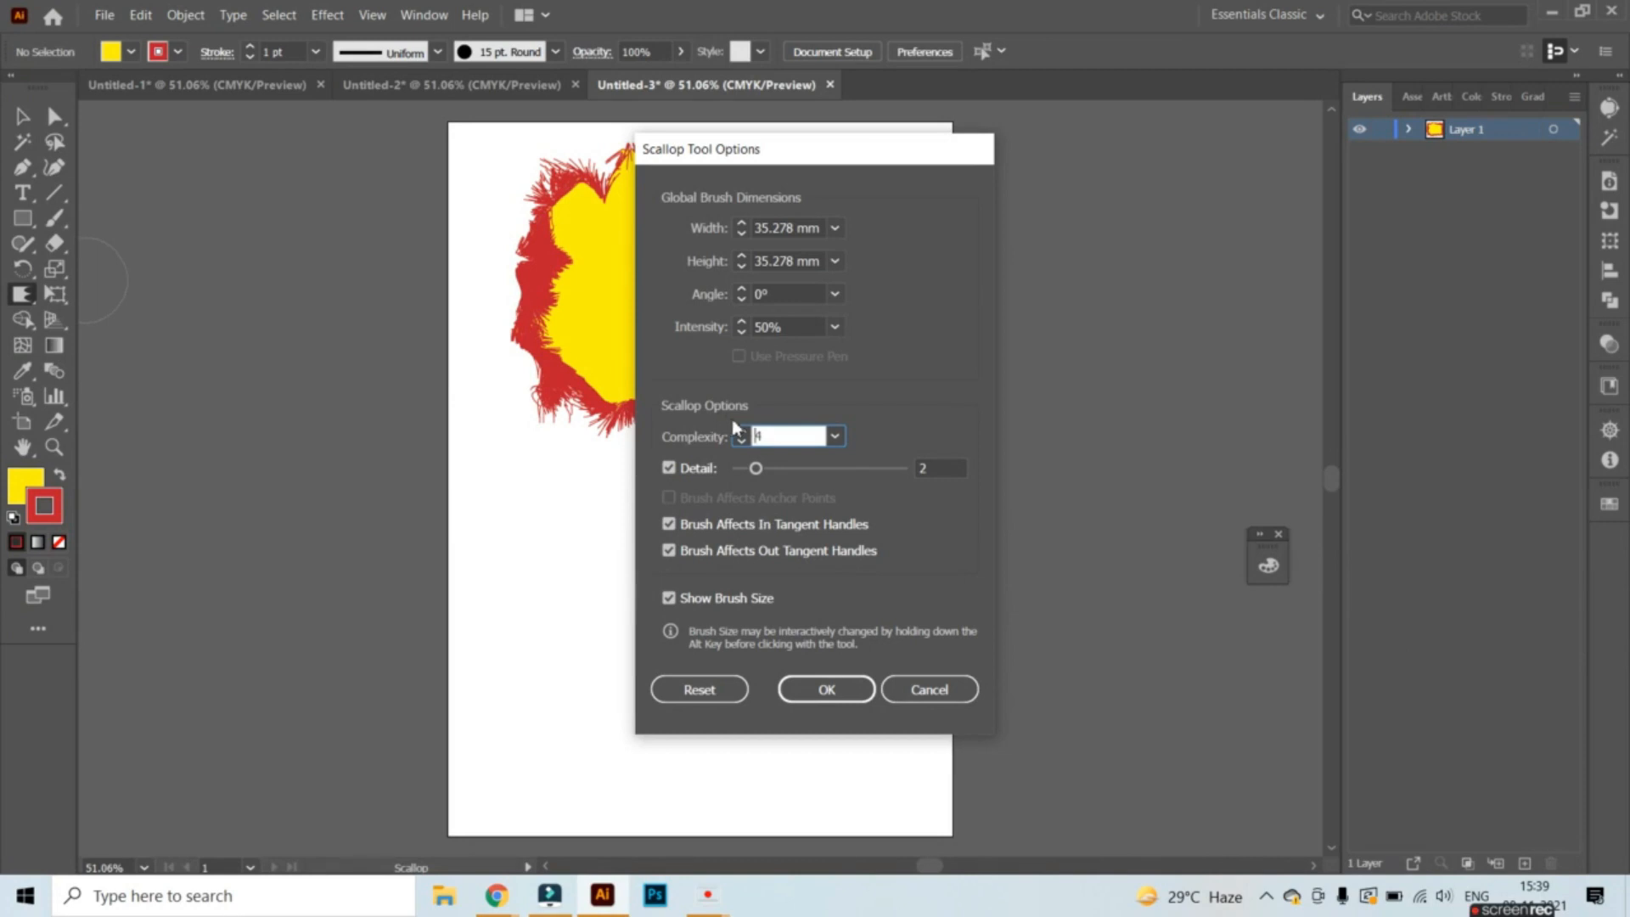
{"action": "left_click", "coordinate": [824, 687]}
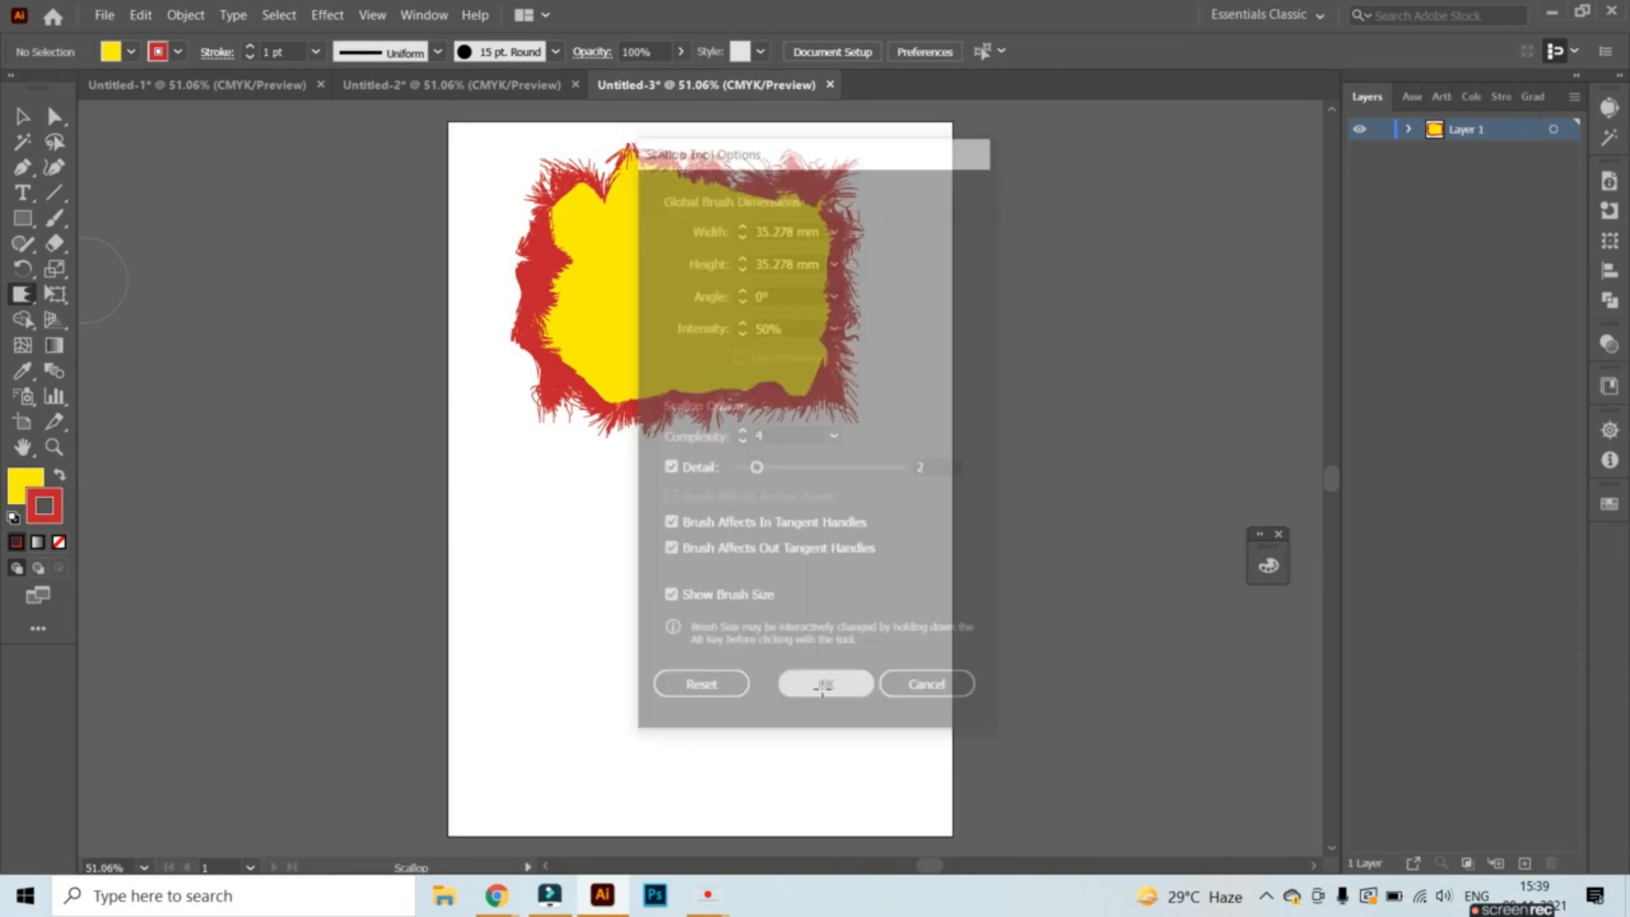
Scallop the lower part of the shape outward past its bottom edge, using the current Scallop tool settings.
{"action": "mouse_move", "coordinate": [691, 339]}
{"action": "left_mouse_down"}
{"action": "mouse_move", "coordinate": [659, 429]}
{"action": "mouse_move", "coordinate": [653, 407]}
{"action": "mouse_move", "coordinate": [674, 449]}
{"action": "mouse_move", "coordinate": [684, 440]}
{"action": "mouse_move", "coordinate": [691, 382]}
{"action": "mouse_move", "coordinate": [684, 455]}
{"action": "mouse_move", "coordinate": [746, 436]}
{"action": "left_mouse_up"}
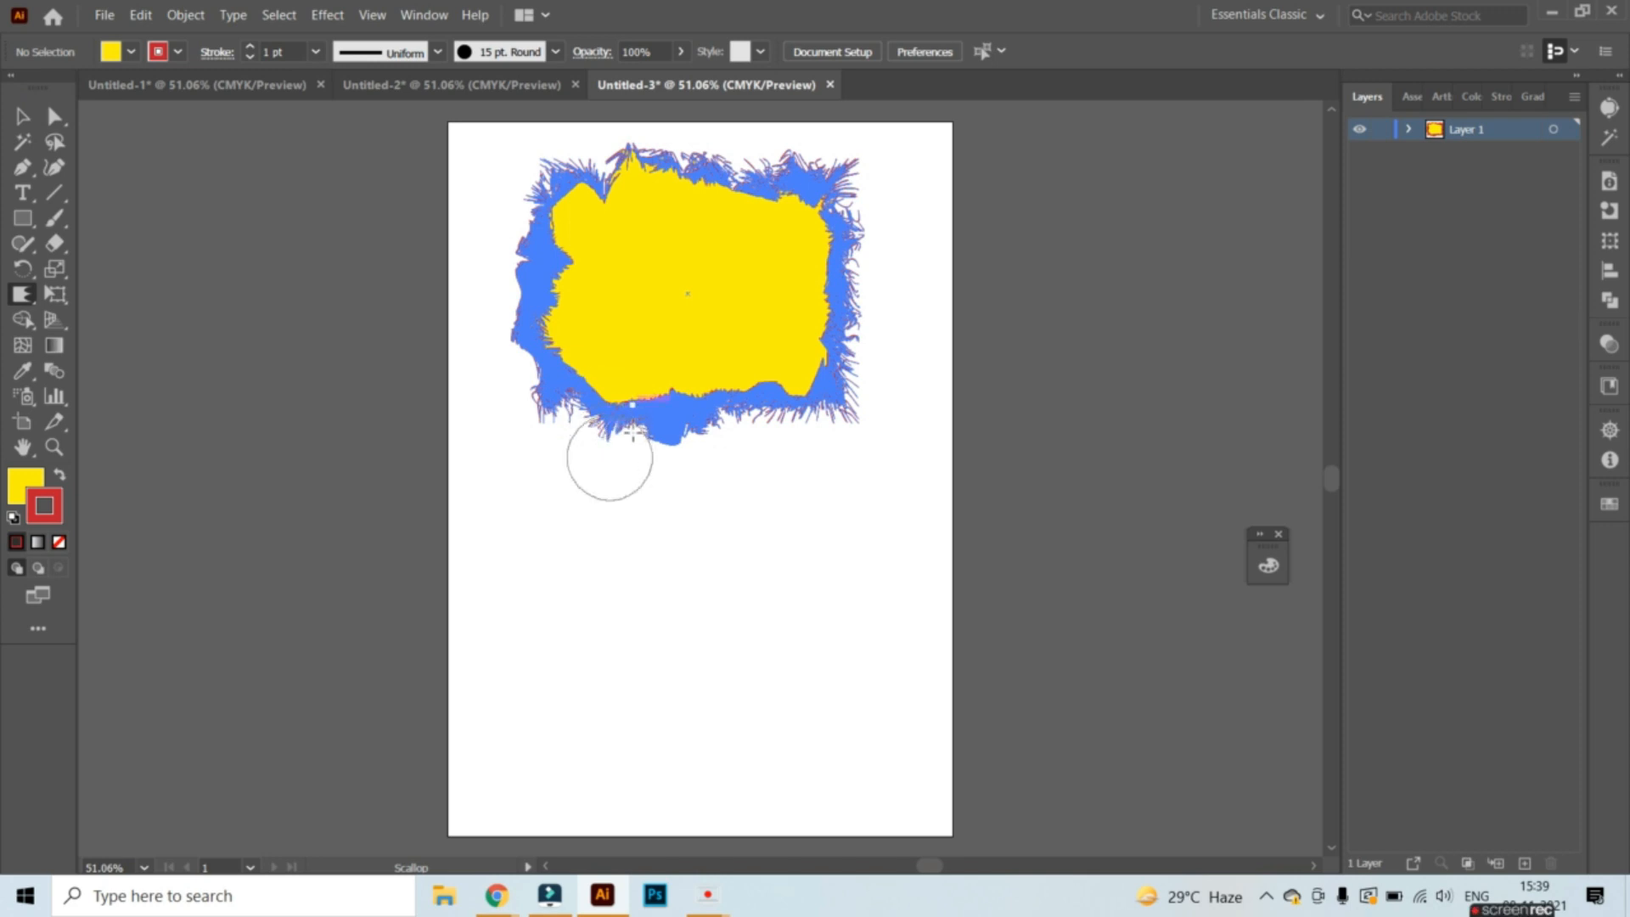
{"action": "mouse_move", "coordinate": [610, 459]}
{"action": "left_mouse_down"}
{"action": "mouse_move", "coordinate": [637, 400]}
{"action": "mouse_move", "coordinate": [559, 421]}
{"action": "left_mouse_up"}
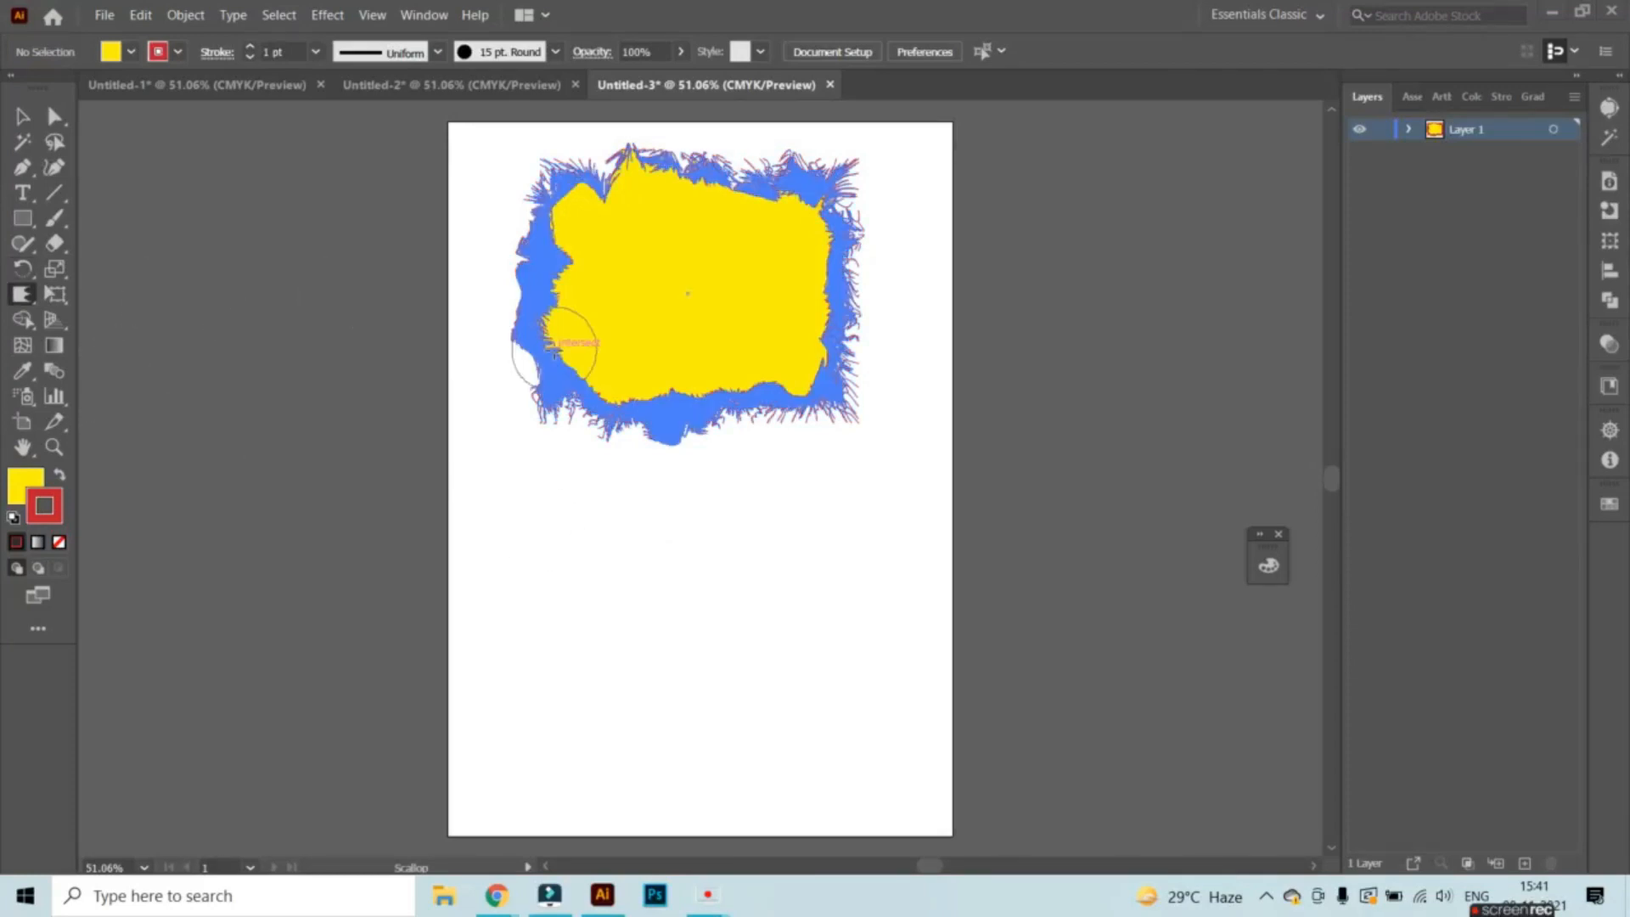
{"action": "left_click", "coordinate": [679, 441]}
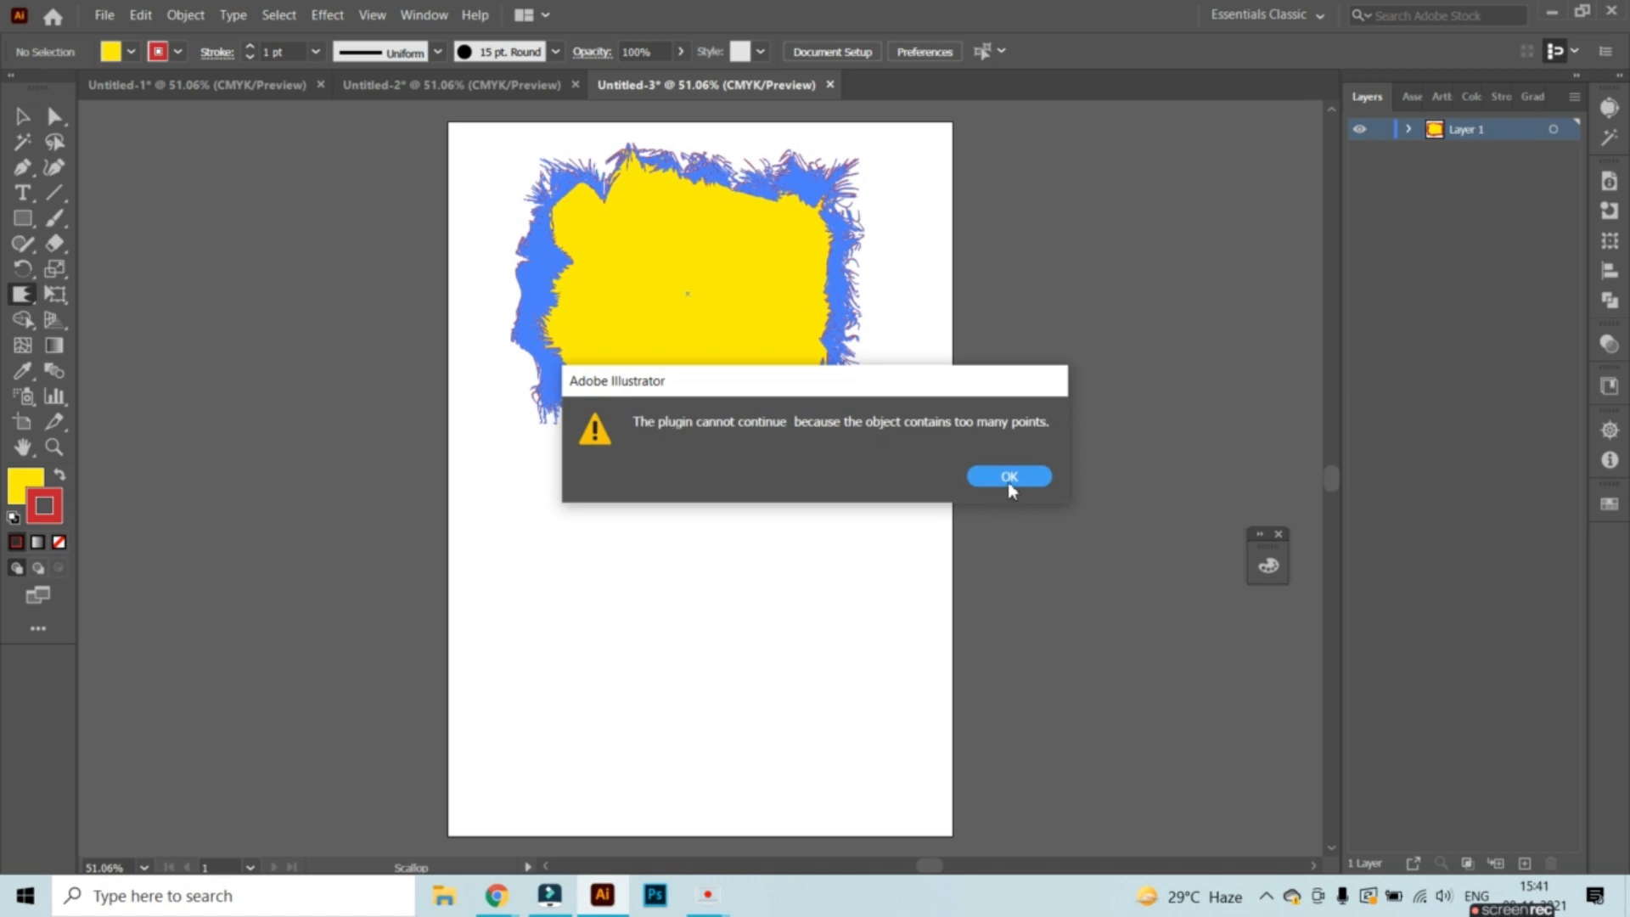
{"action": "left_click", "coordinate": [1029, 474]}
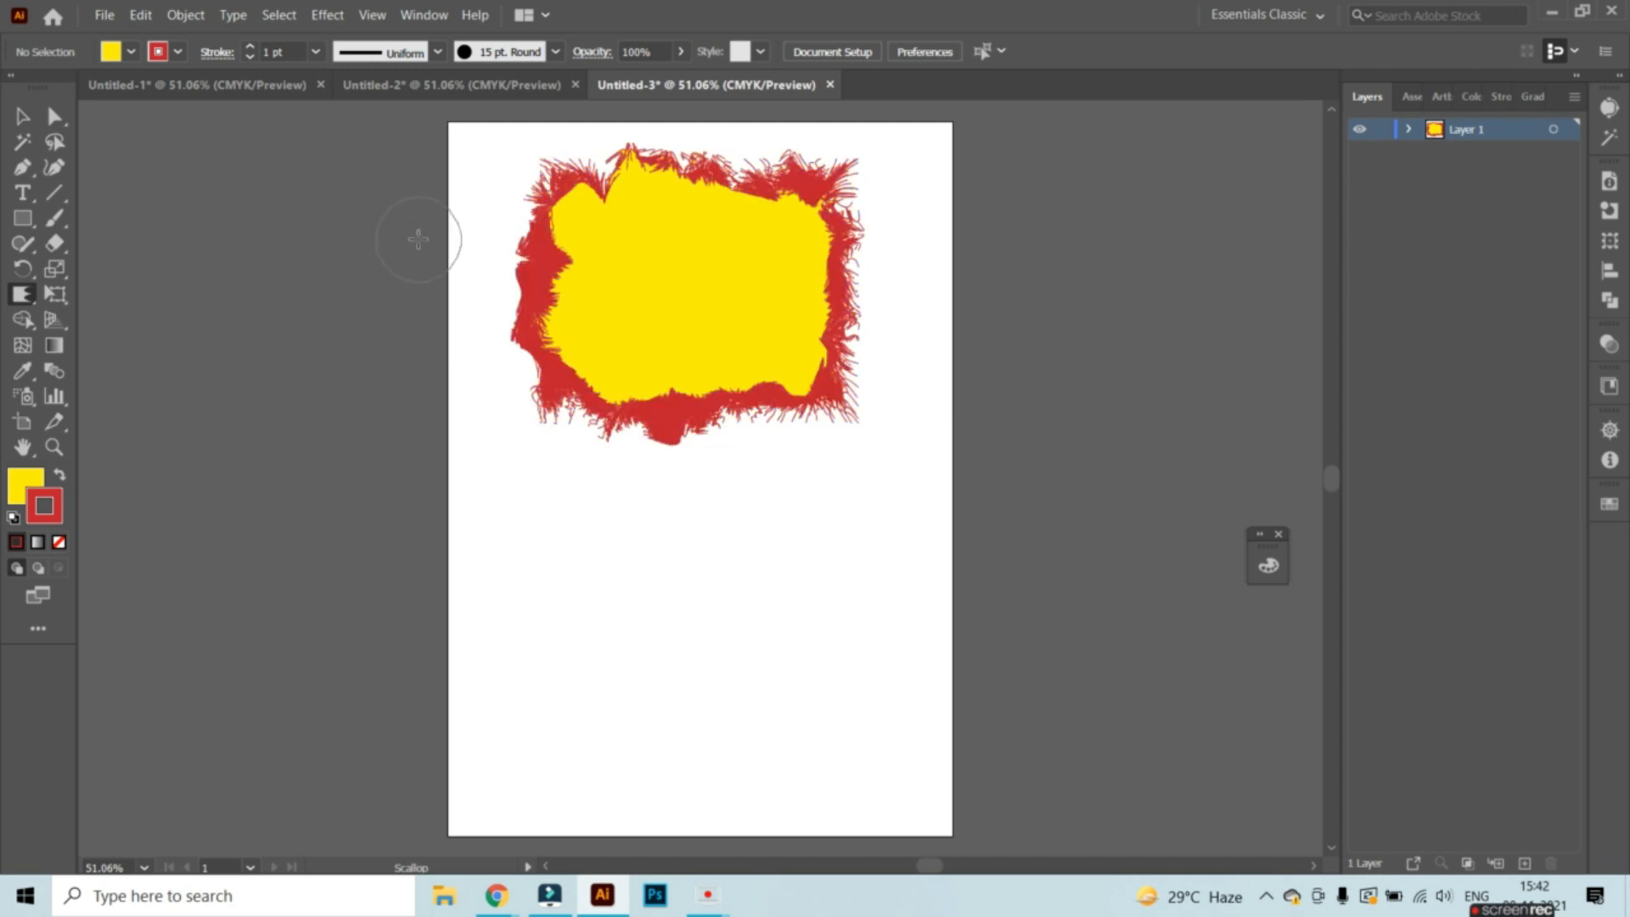
{"action": "left_click", "coordinate": [23, 192]}
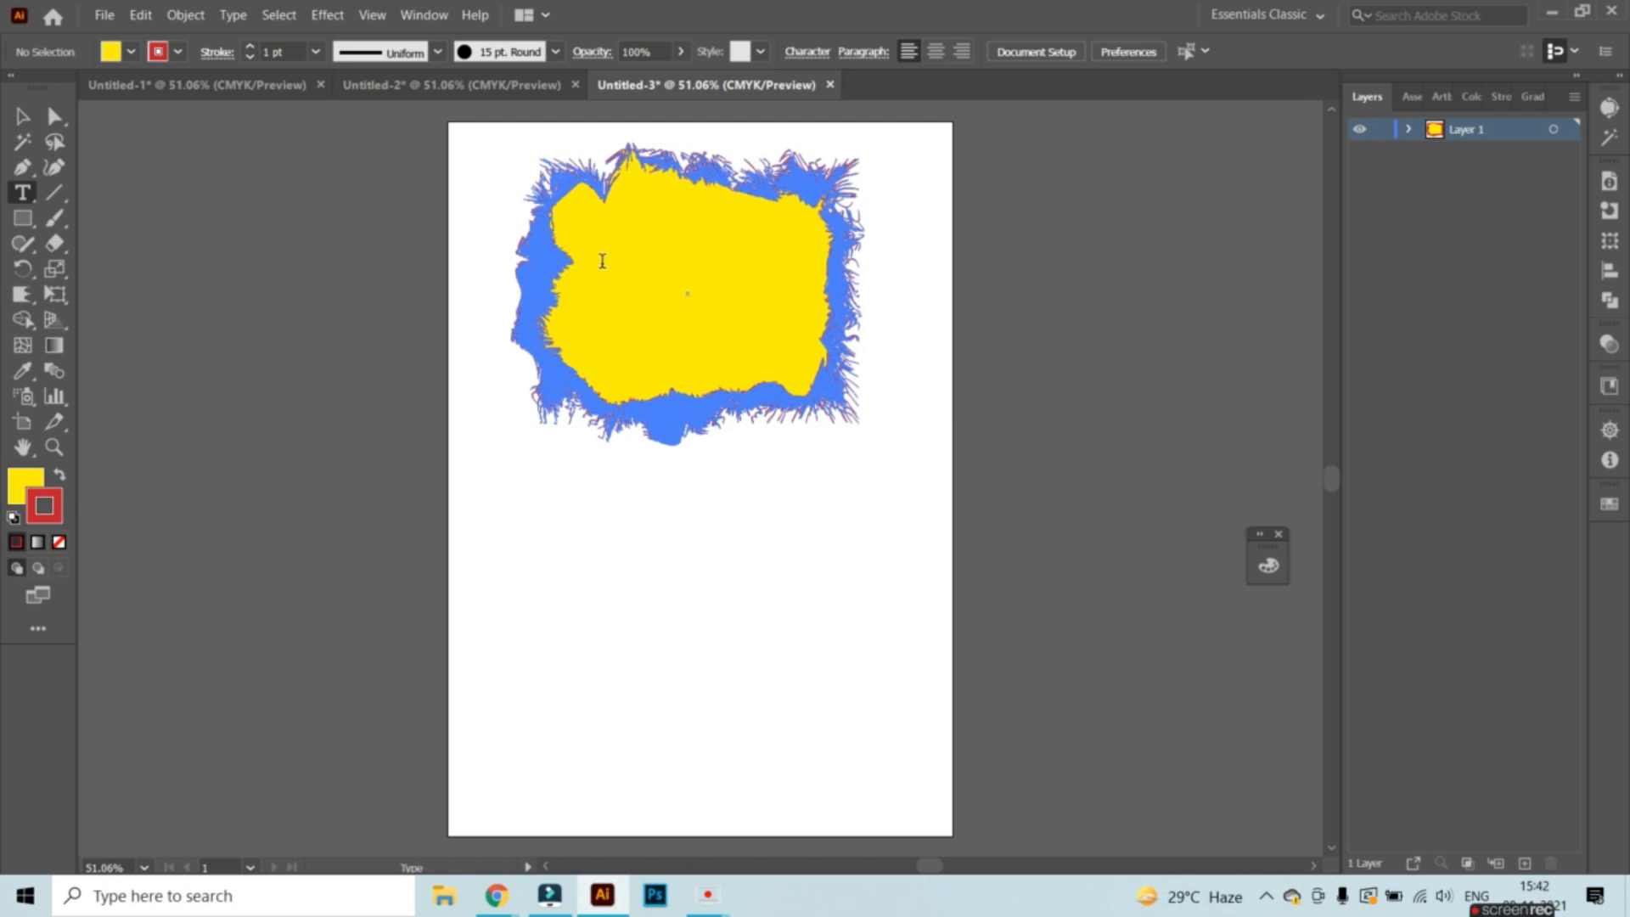
{"action": "left_click", "coordinate": [624, 281]}
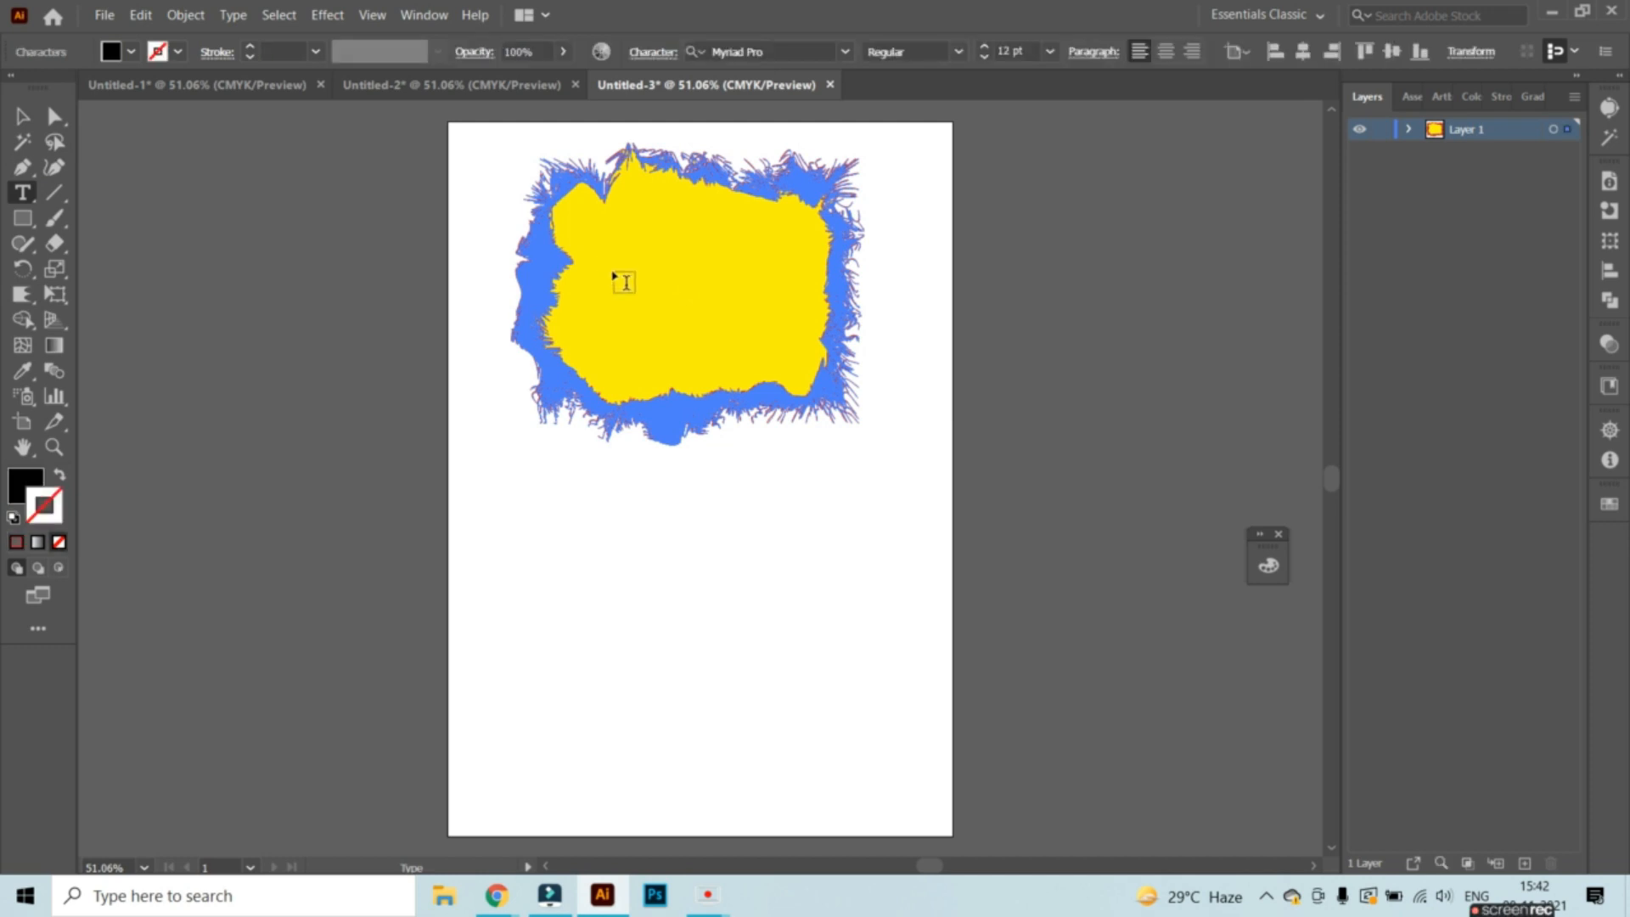
{"action": "left_click", "coordinate": [625, 282]}
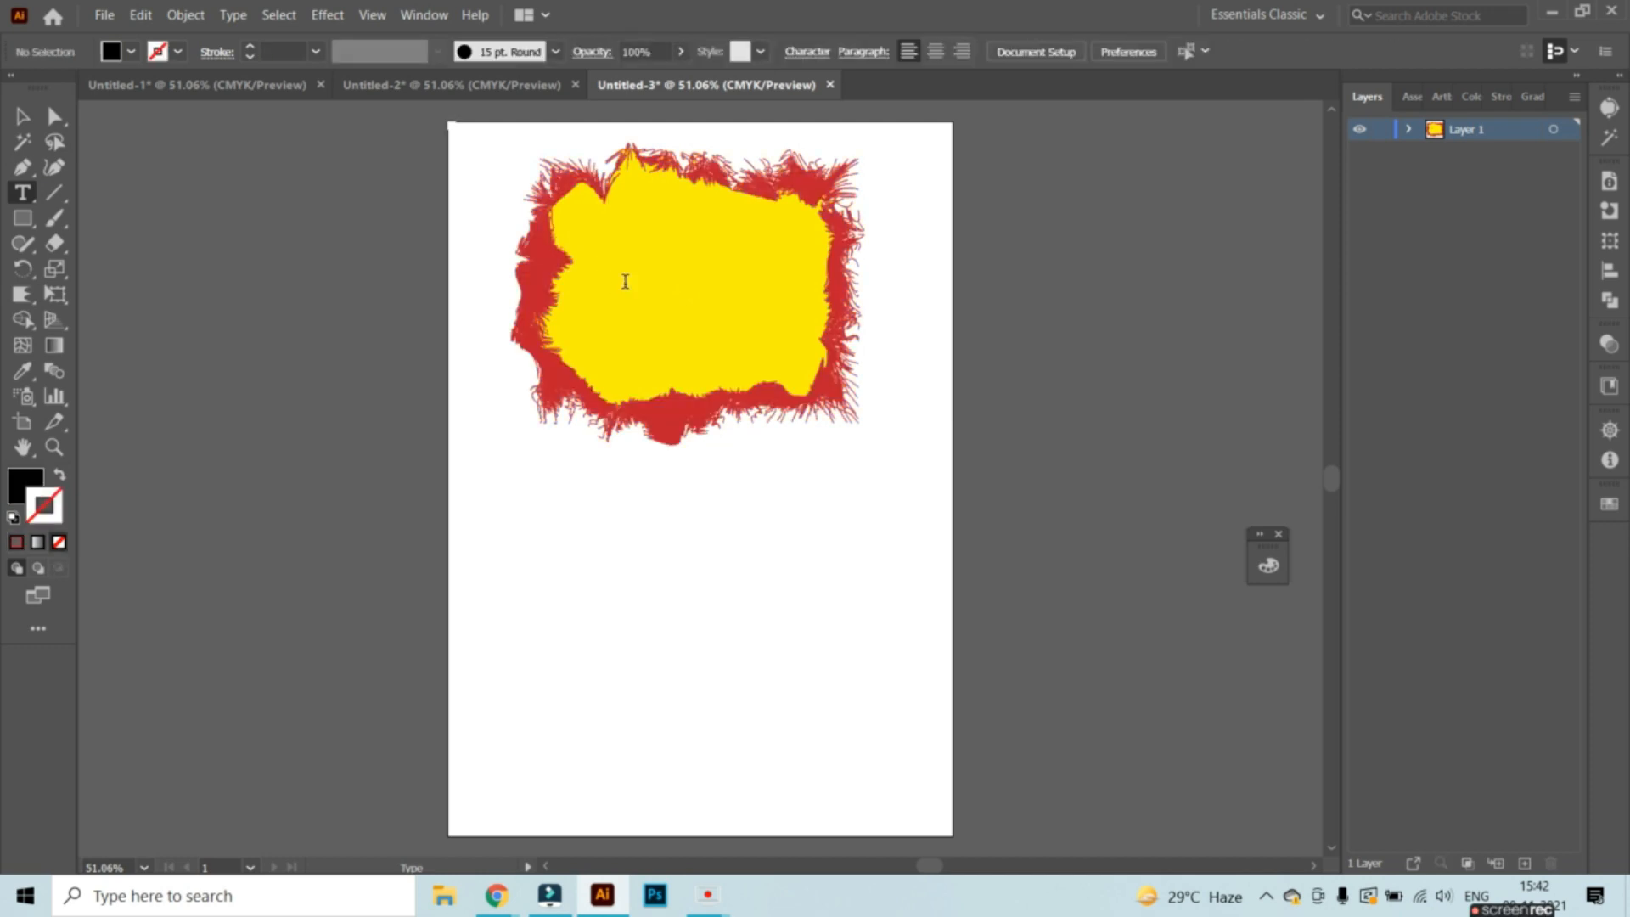
{"action": "left_click", "coordinate": [625, 281]}
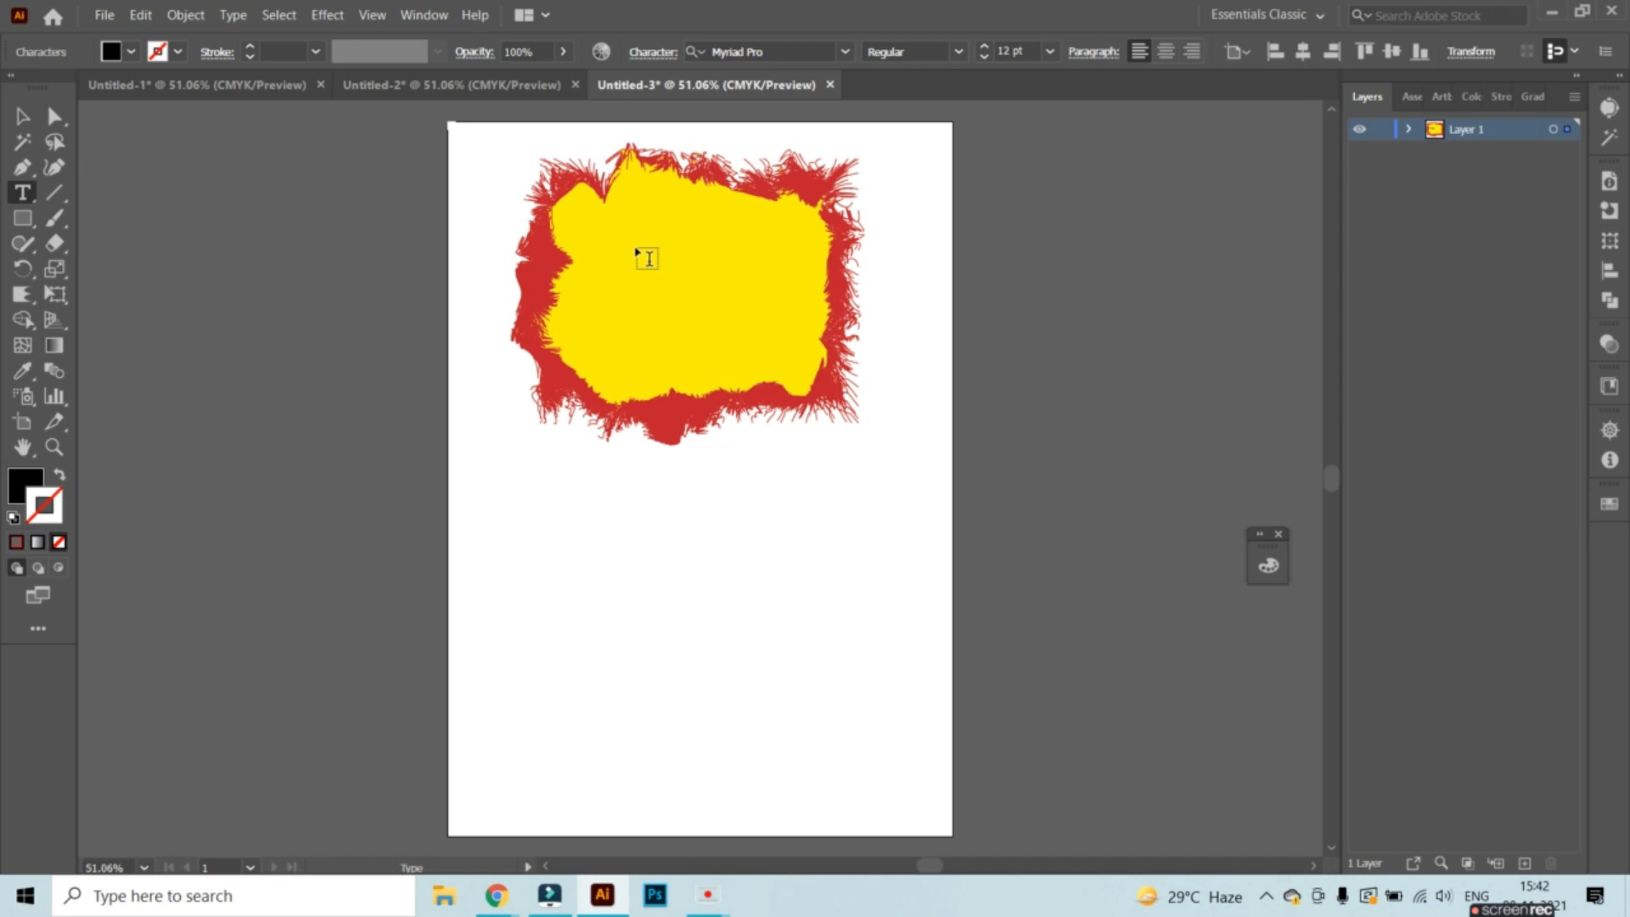
Add a second layer to the document and clear the stray placeholder texts from the yellow shape.
{"action": "left_click", "coordinate": [1140, 668]}
{"action": "left_click", "coordinate": [1524, 864]}
{"action": "left_click", "coordinate": [627, 259]}
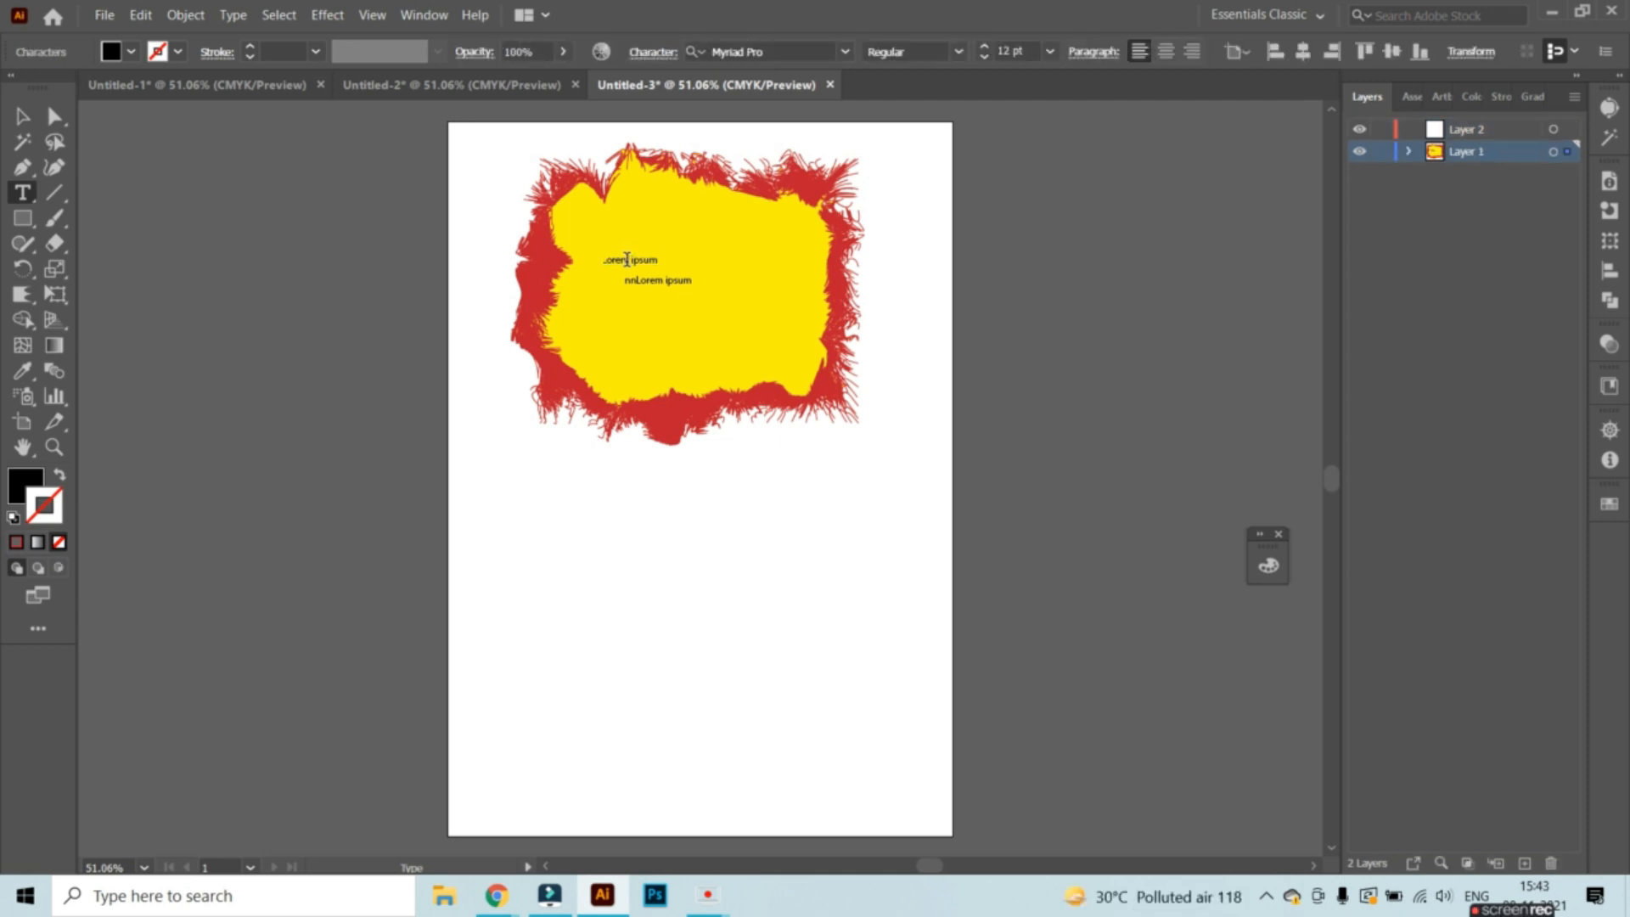
{"action": "key", "text": "ctrl+a"}
{"action": "key", "text": "Tab"}
{"action": "key", "text": "ctrl+a"}
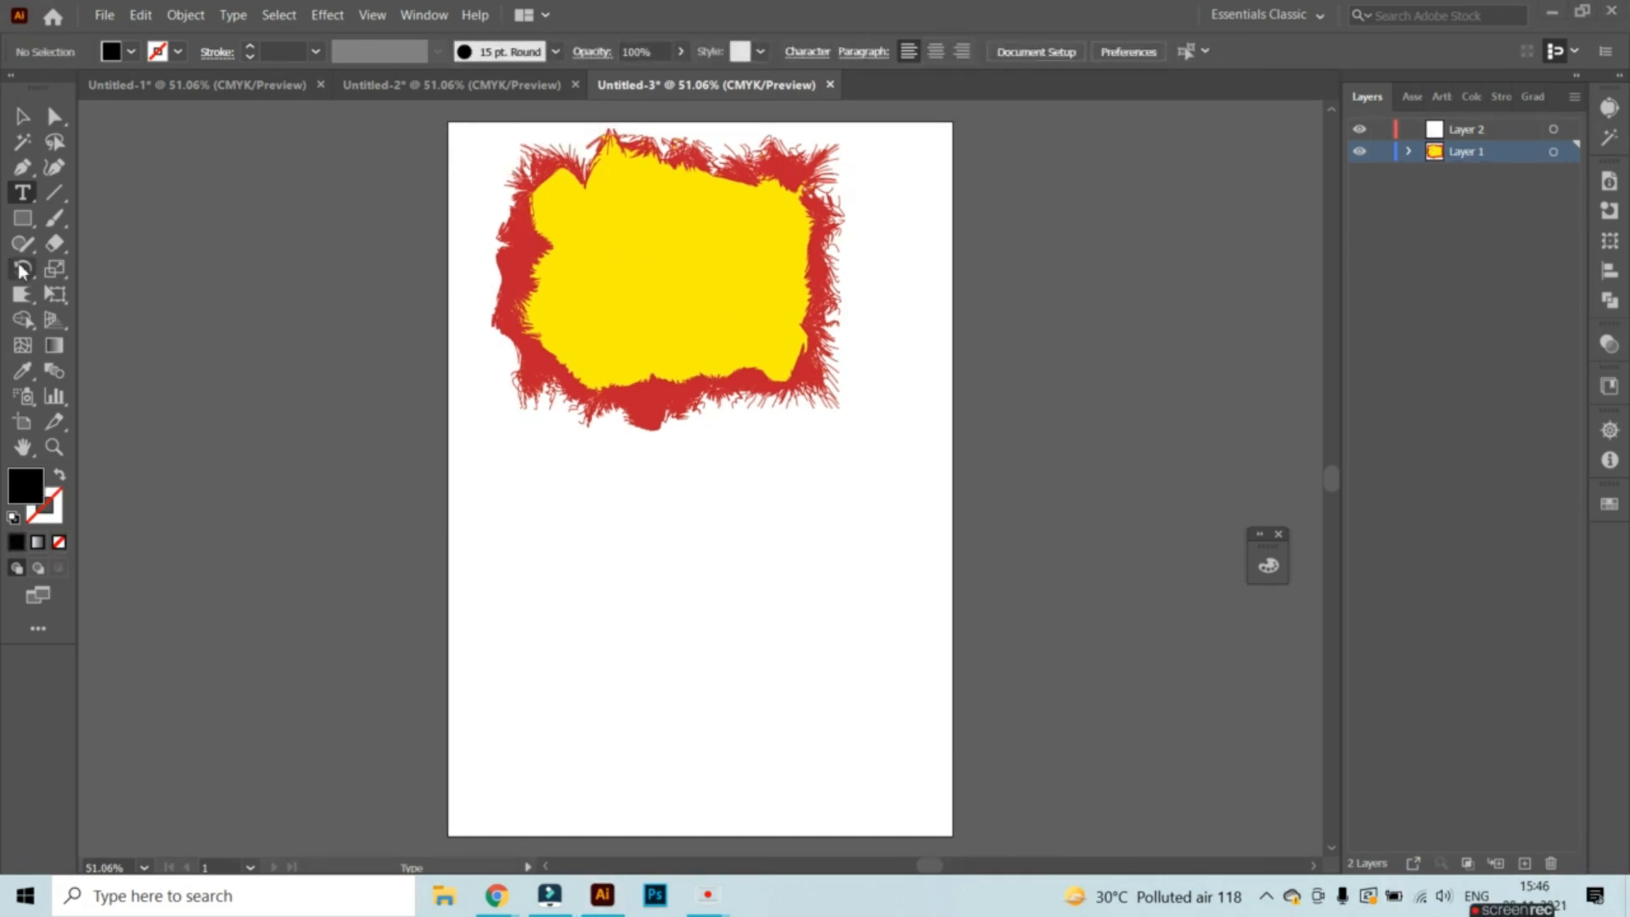
Add the point text "happy diwali" inside the yellow scalloped shape with the Type tool.
{"action": "left_click", "coordinate": [19, 203]}
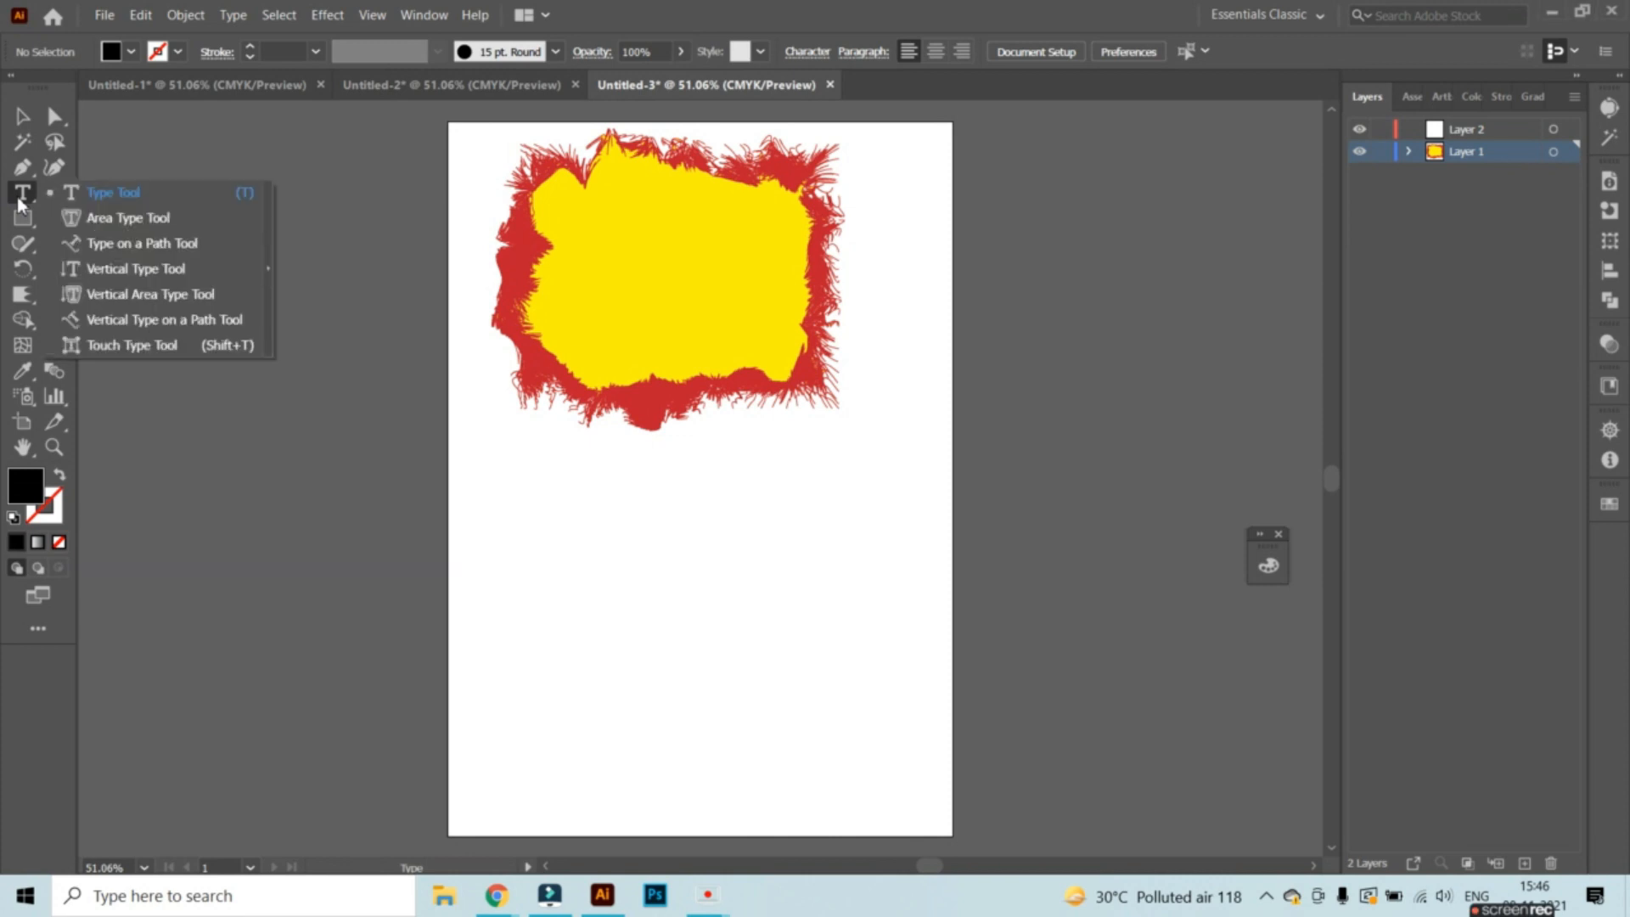
{"action": "left_click", "coordinate": [119, 192]}
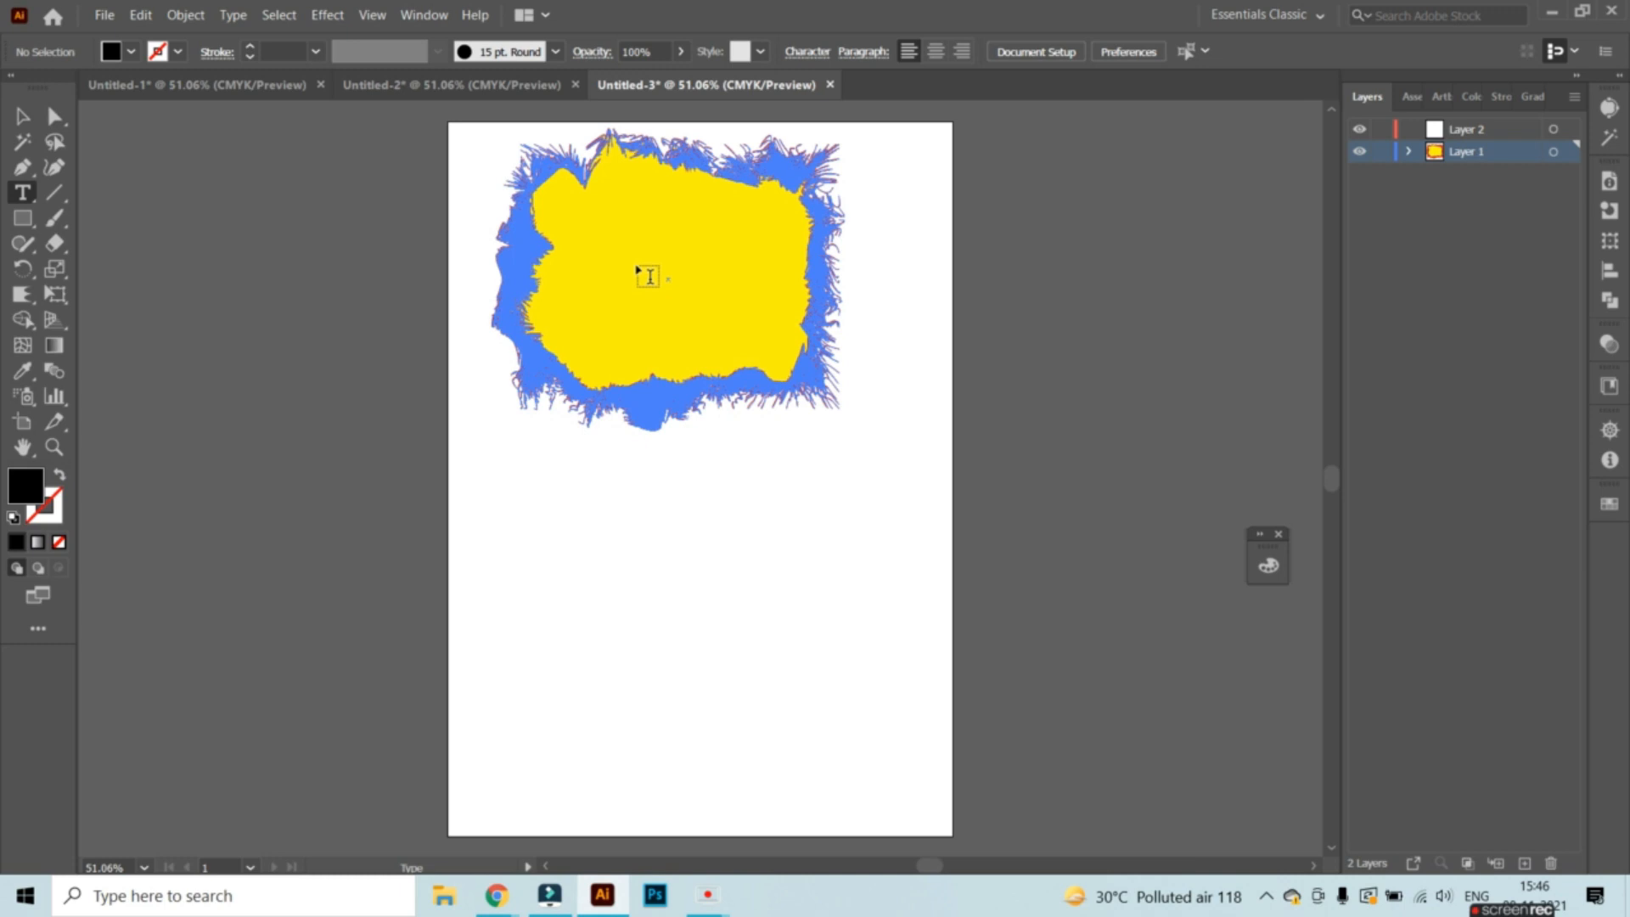
{"action": "left_click", "coordinate": [637, 265]}
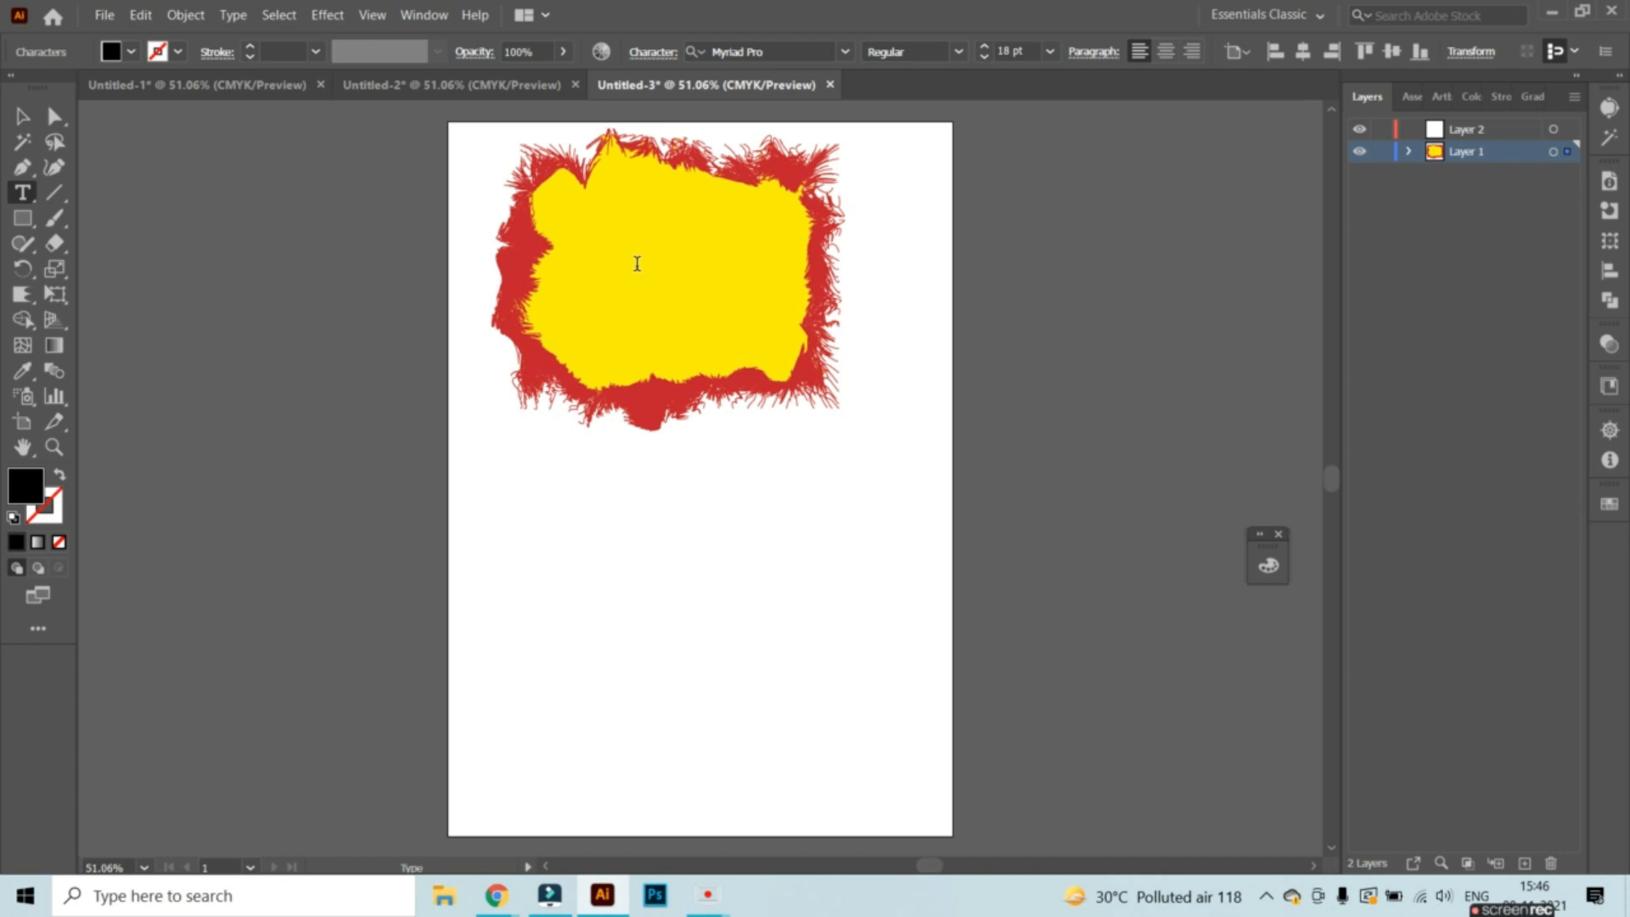
{"action": "left_click", "coordinate": [636, 263]}
{"action": "type", "text": "happy"}
{"action": "key", "text": "ctrl+z"}
{"action": "left_click", "coordinate": [636, 263]}
{"action": "key", "text": "BackSpace"}
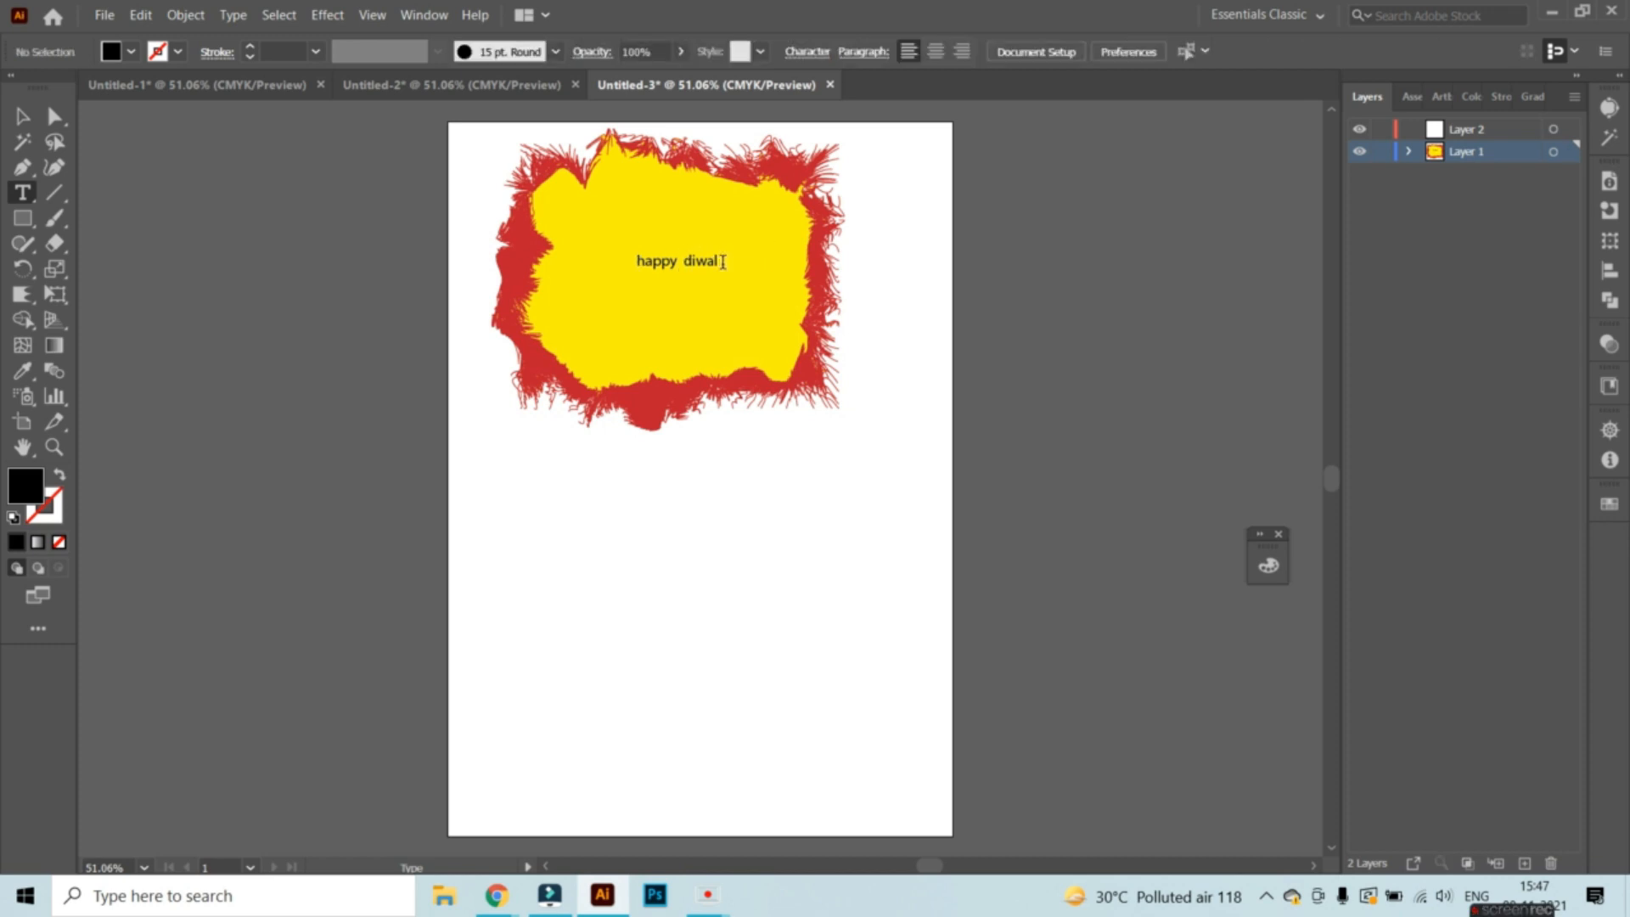
{"action": "triple_click", "coordinate": [651, 259]}
{"action": "type", "text": "ha"}
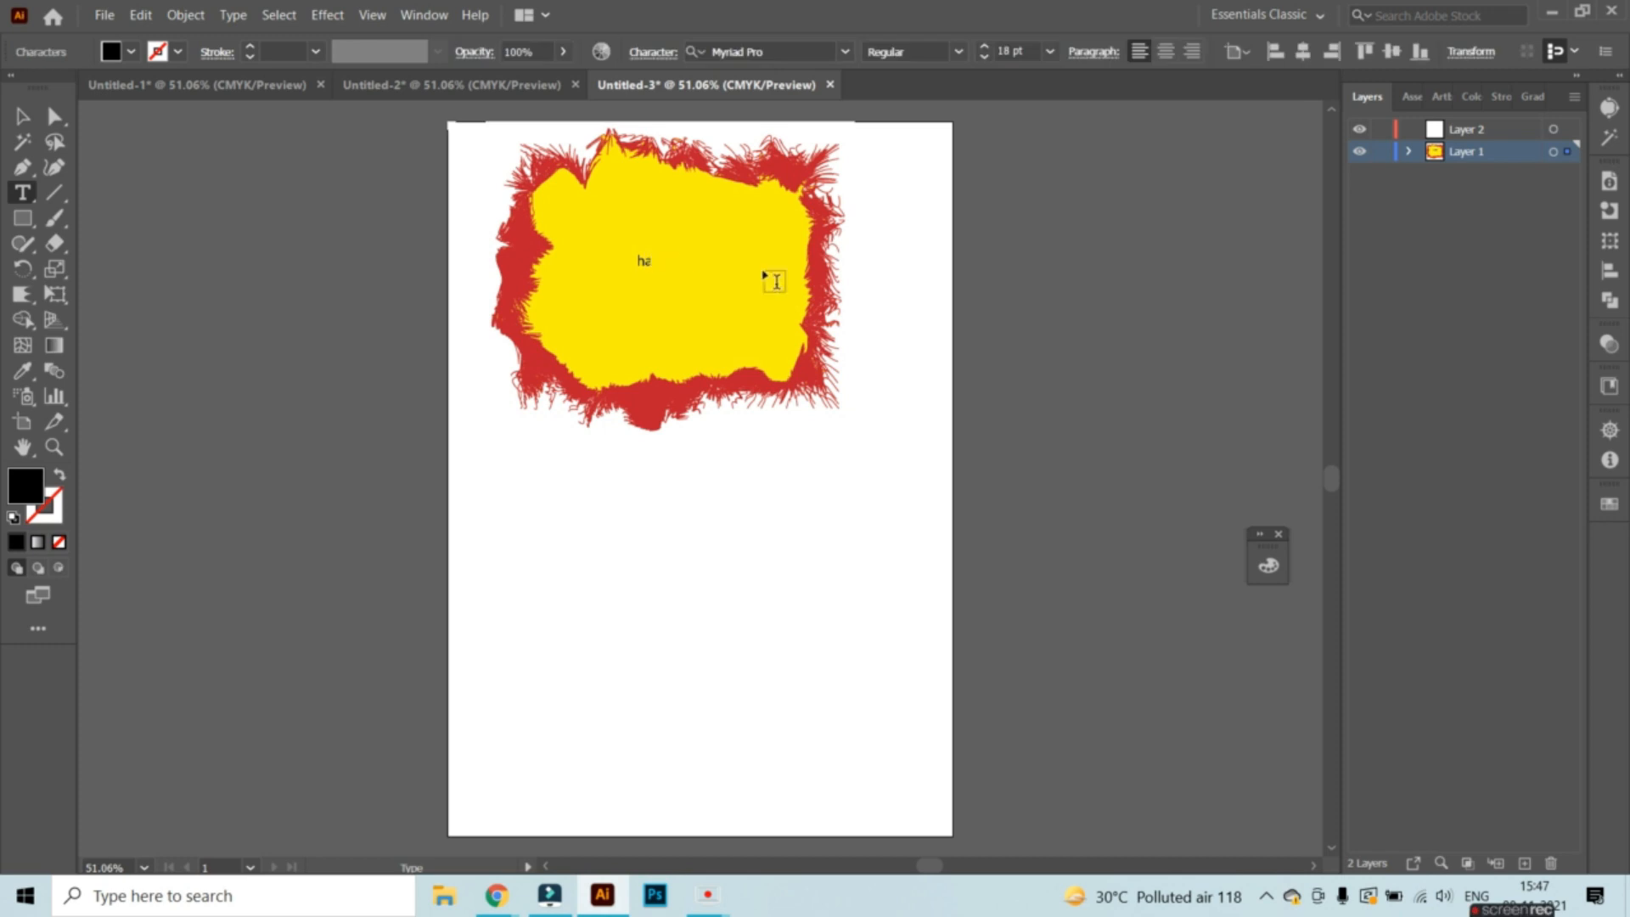
{"action": "key", "text": "Escape"}
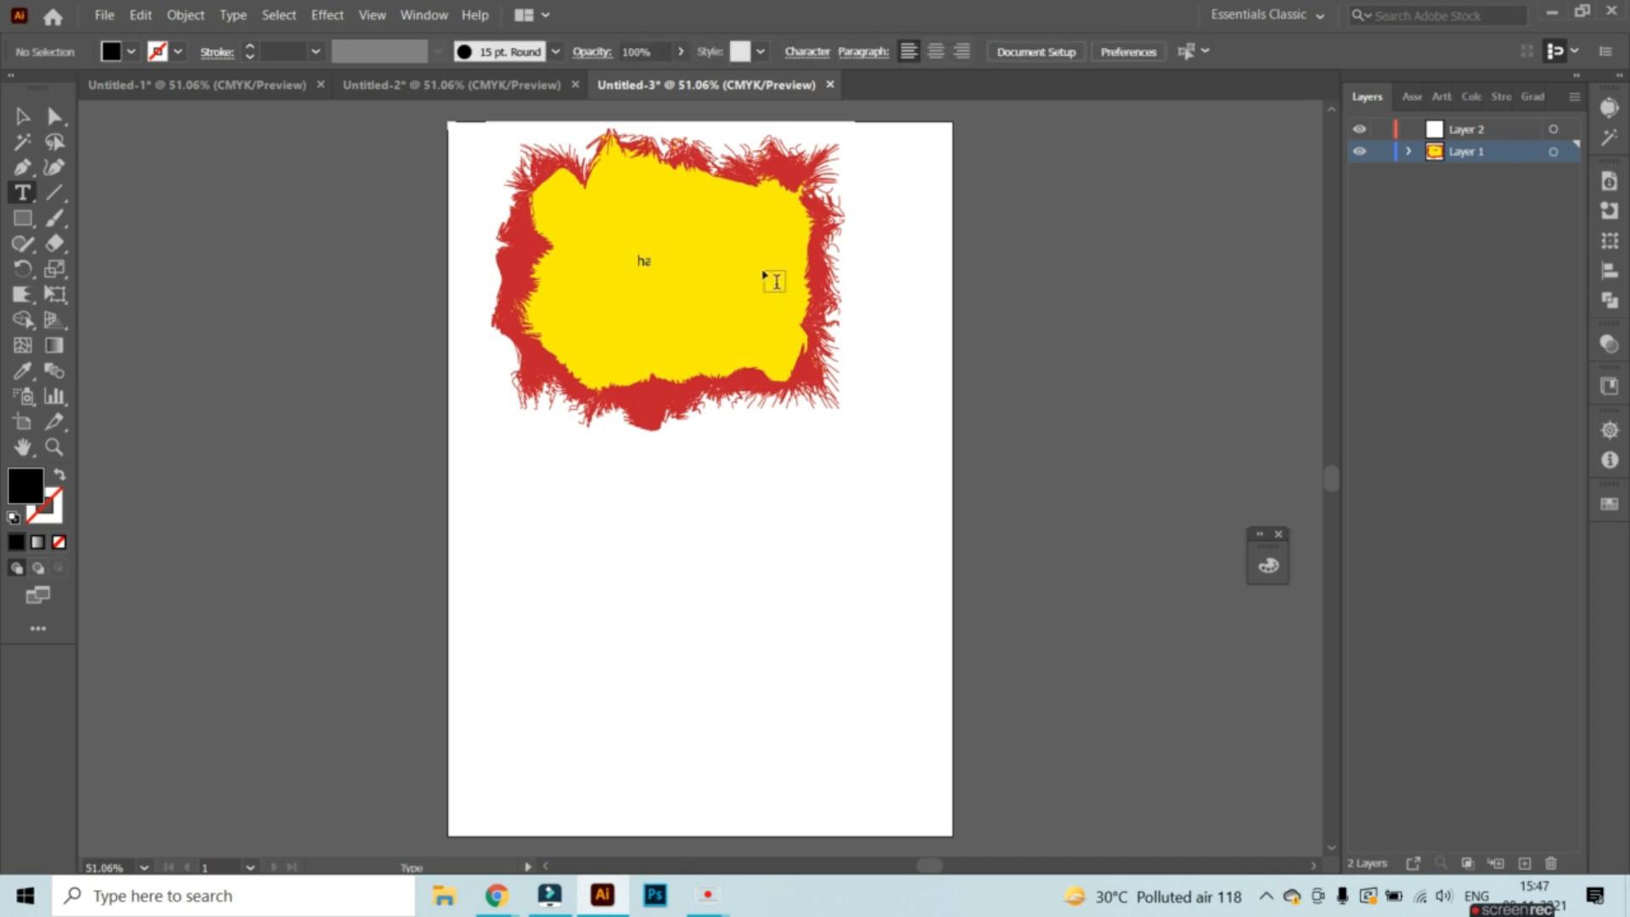
{"action": "key", "text": "ctrl+z"}
{"action": "key", "text": "ctrl+z"}
{"action": "key", "text": "ctrl+z"}
{"action": "key", "text": "ctrl+z"}
{"action": "key", "text": "ctrl+shift+z"}
{"action": "key", "text": "ctrl+z"}
{"action": "key", "text": "ctrl+shift+z"}
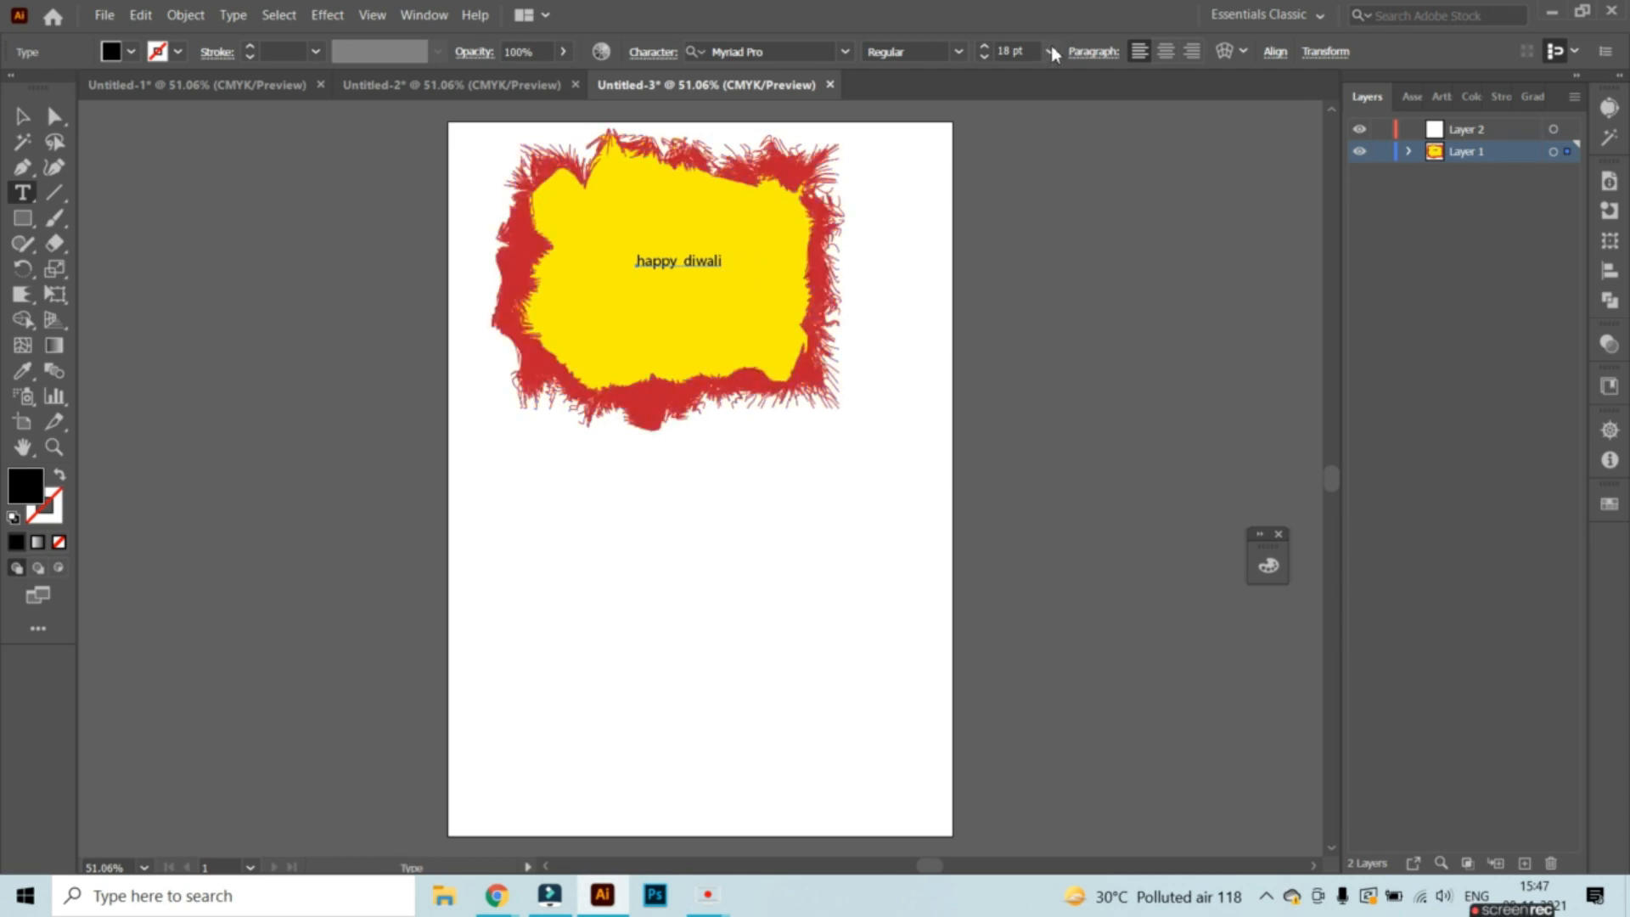
Set the "happy diwali" text to 36 pt and move it near the middle of the yellow shape.
{"action": "left_click", "coordinate": [1050, 51]}
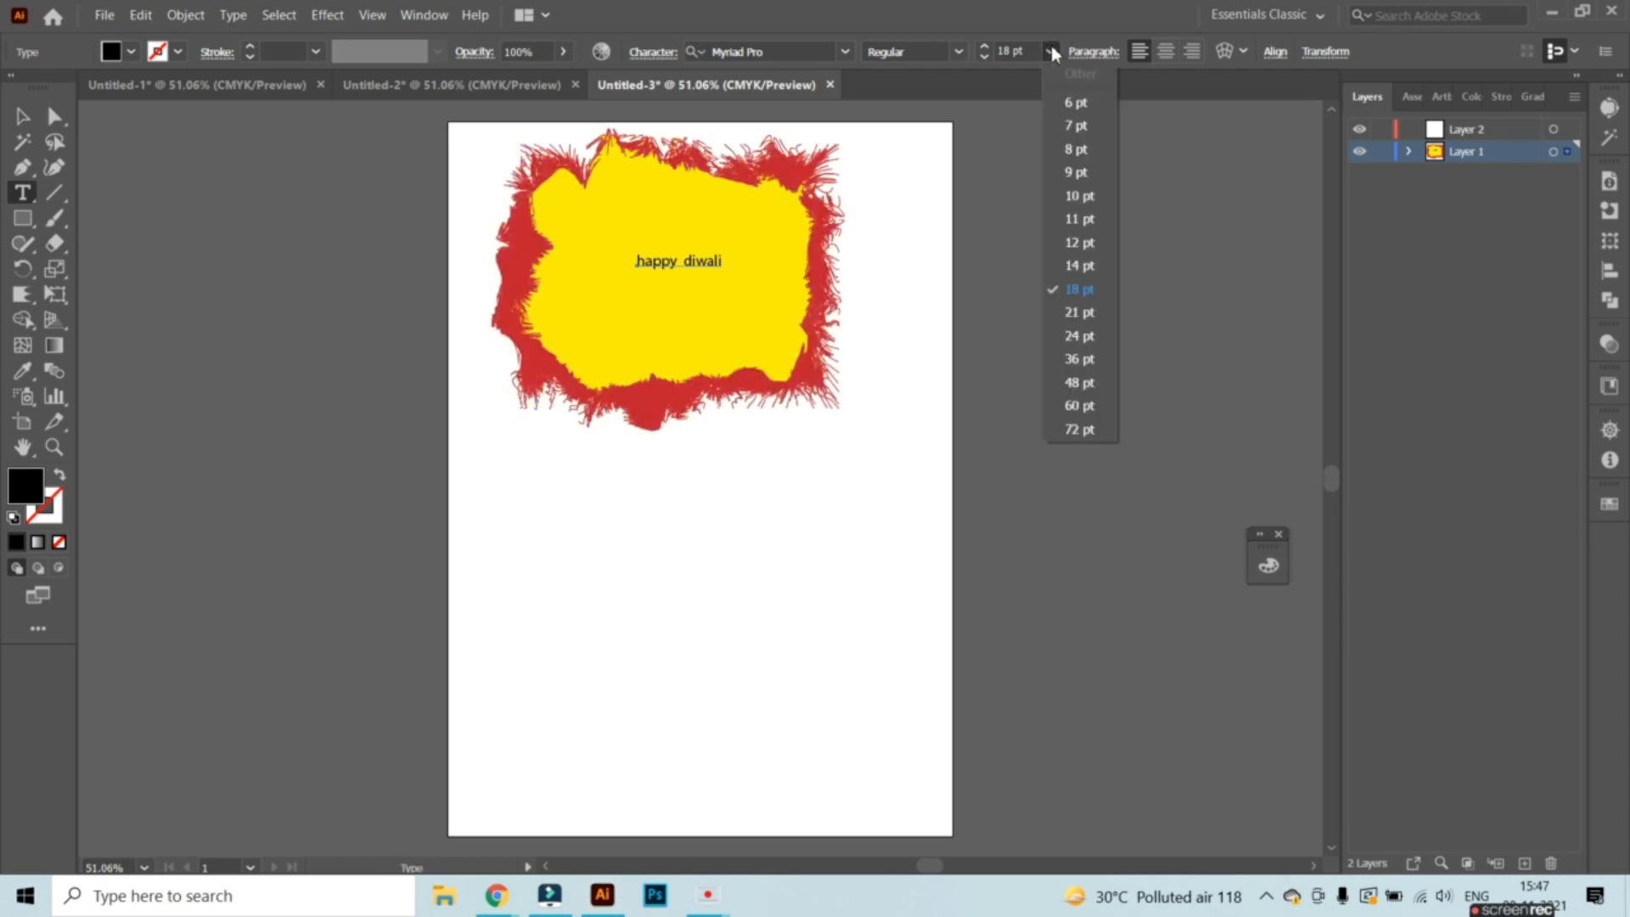
{"action": "left_click", "coordinate": [1098, 353]}
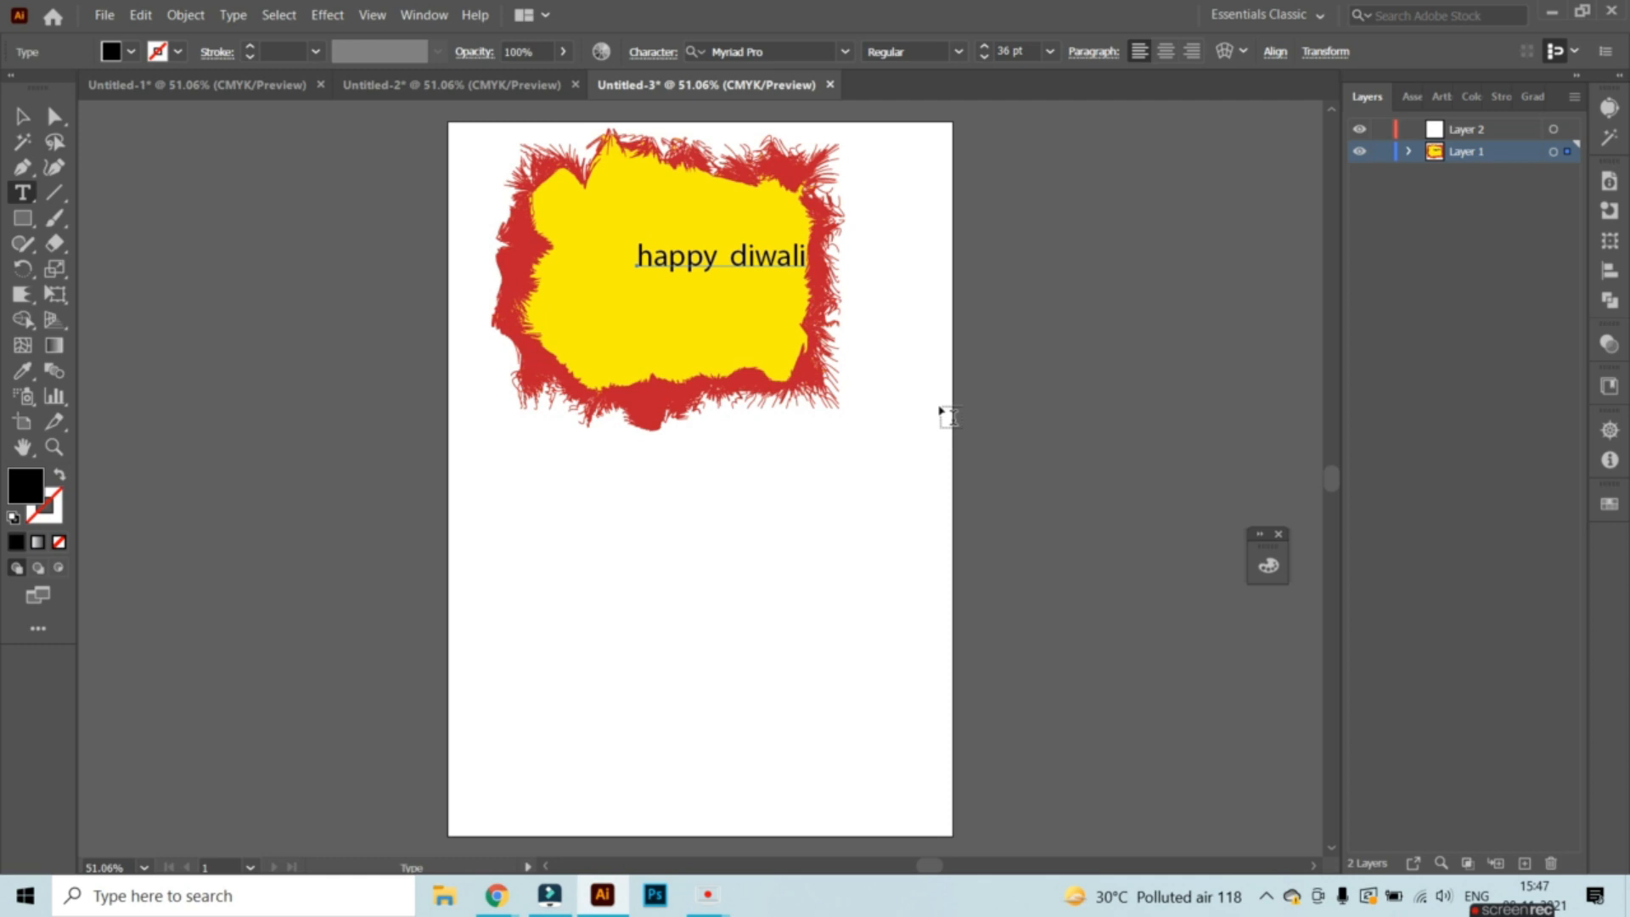
{"action": "left_click", "coordinate": [23, 116]}
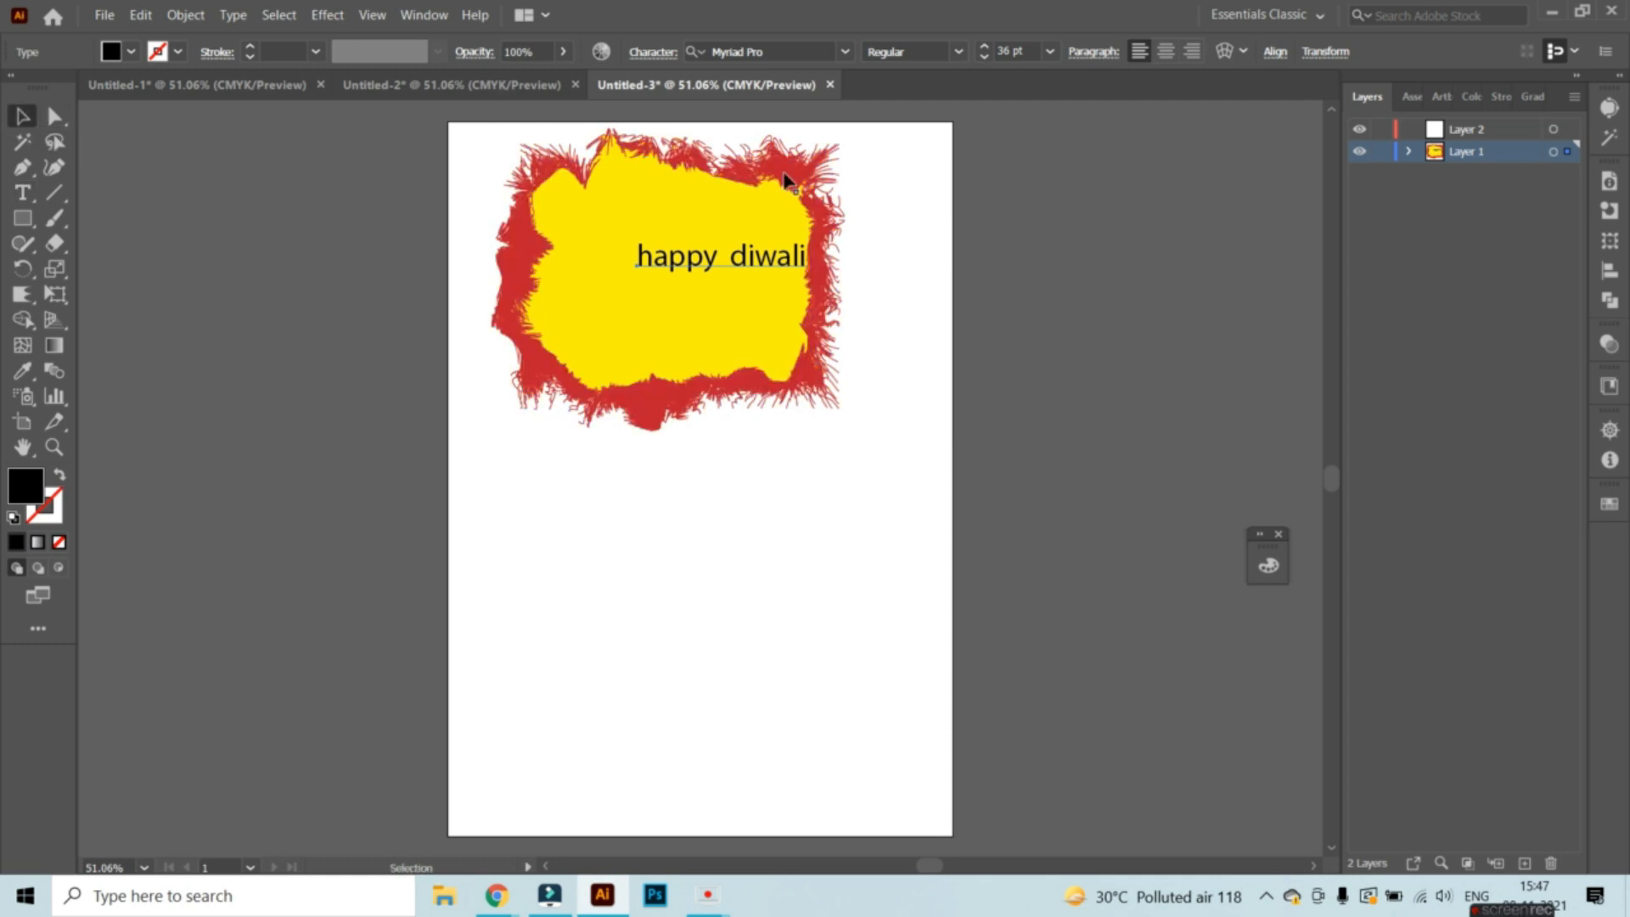
{"action": "mouse_move", "coordinate": [741, 270]}
{"action": "left_mouse_down"}
{"action": "mouse_move", "coordinate": [668, 277]}
{"action": "mouse_move", "coordinate": [717, 274]}
{"action": "left_mouse_up"}
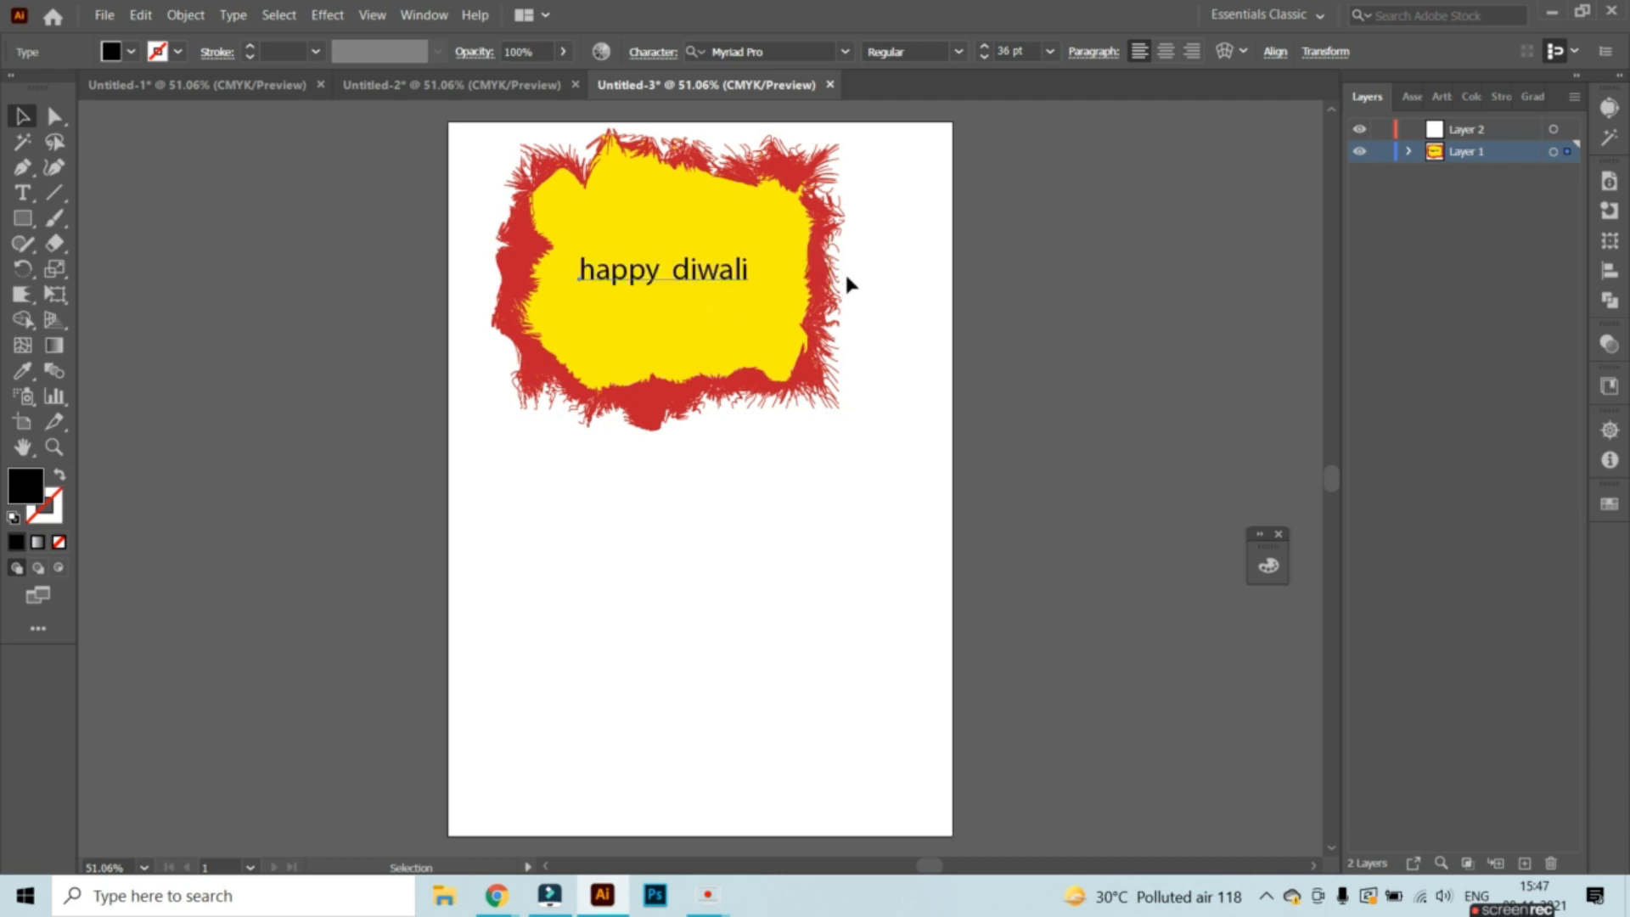
Change the fill colour of the "happy diwali" text to blue, hex 121fd5.
{"action": "double_click", "coordinate": [28, 493]}
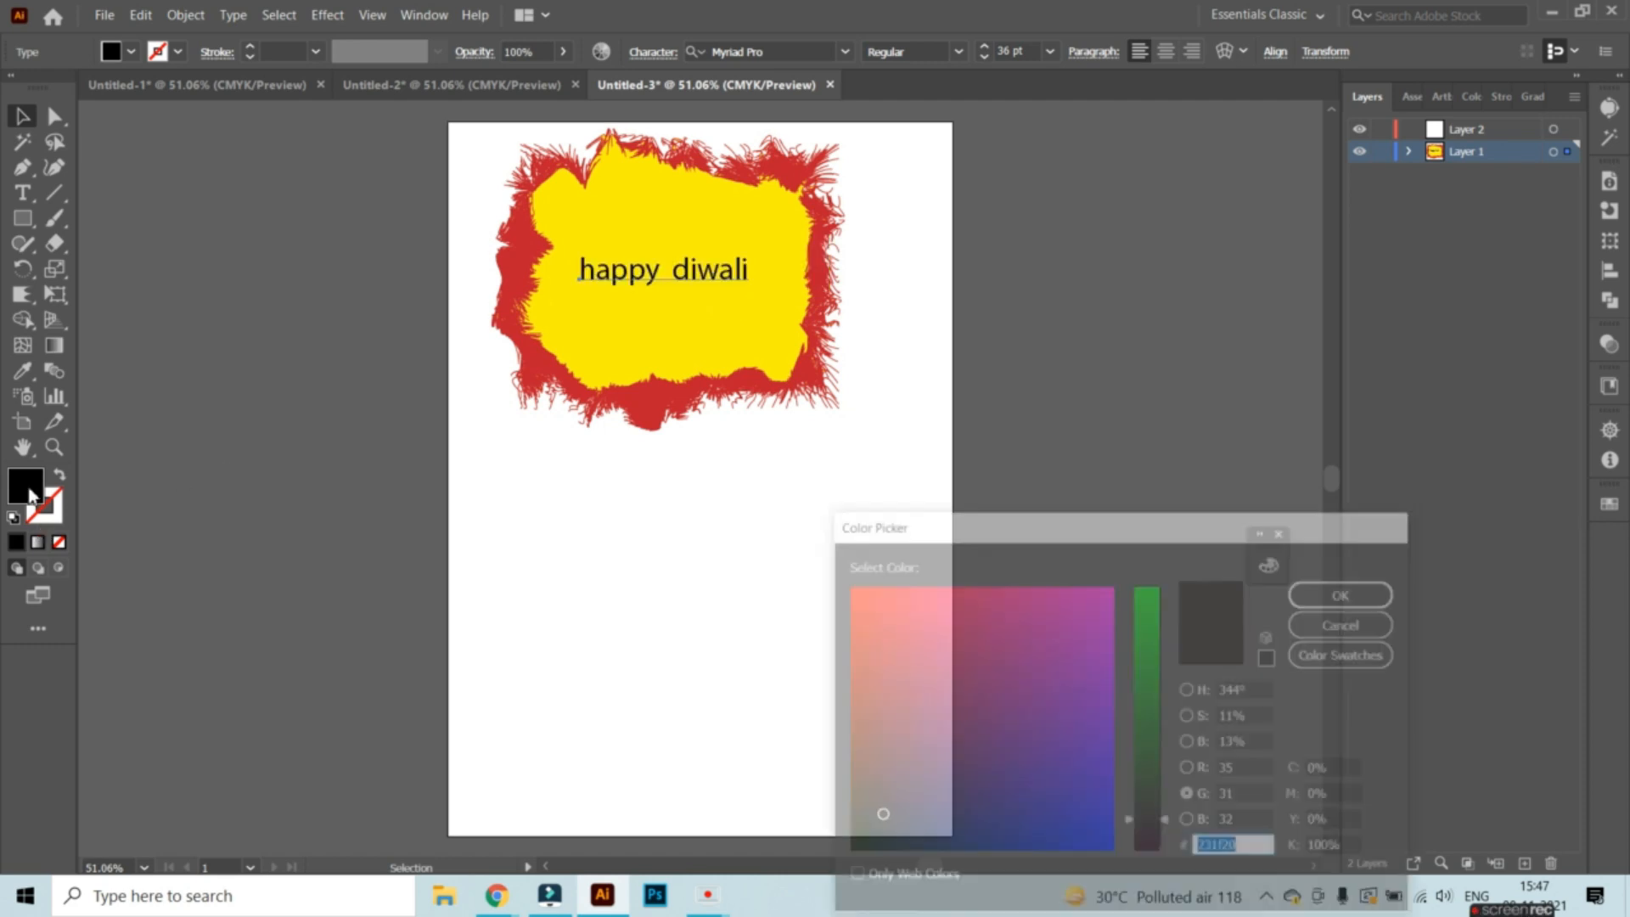
{"action": "left_click", "coordinate": [1069, 835]}
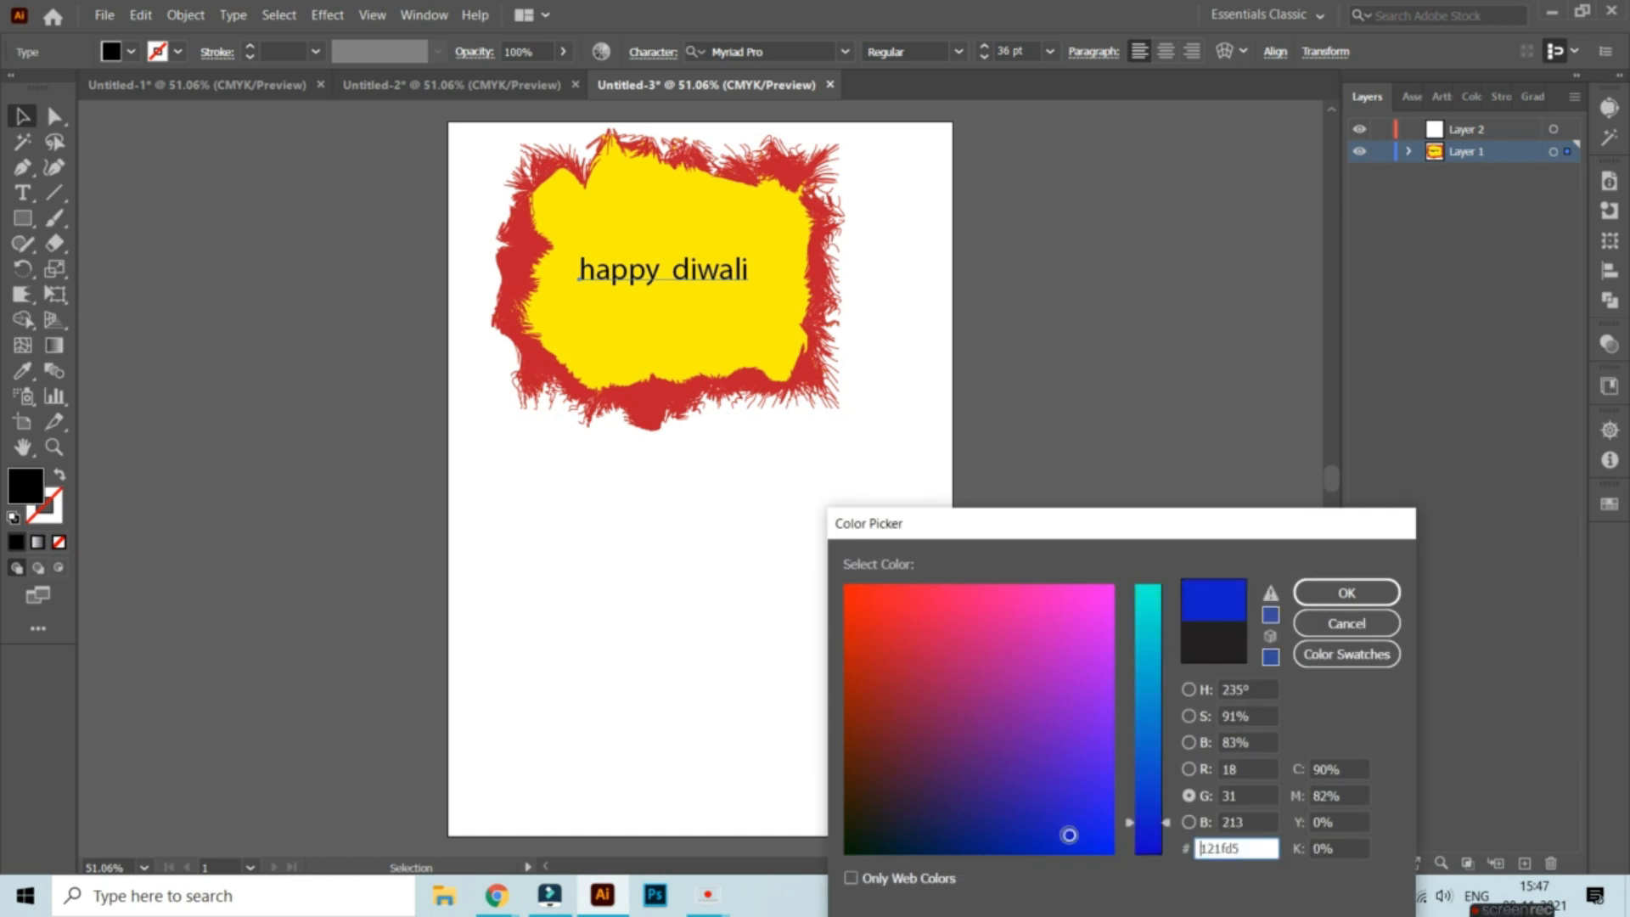
{"action": "left_click", "coordinate": [1368, 592]}
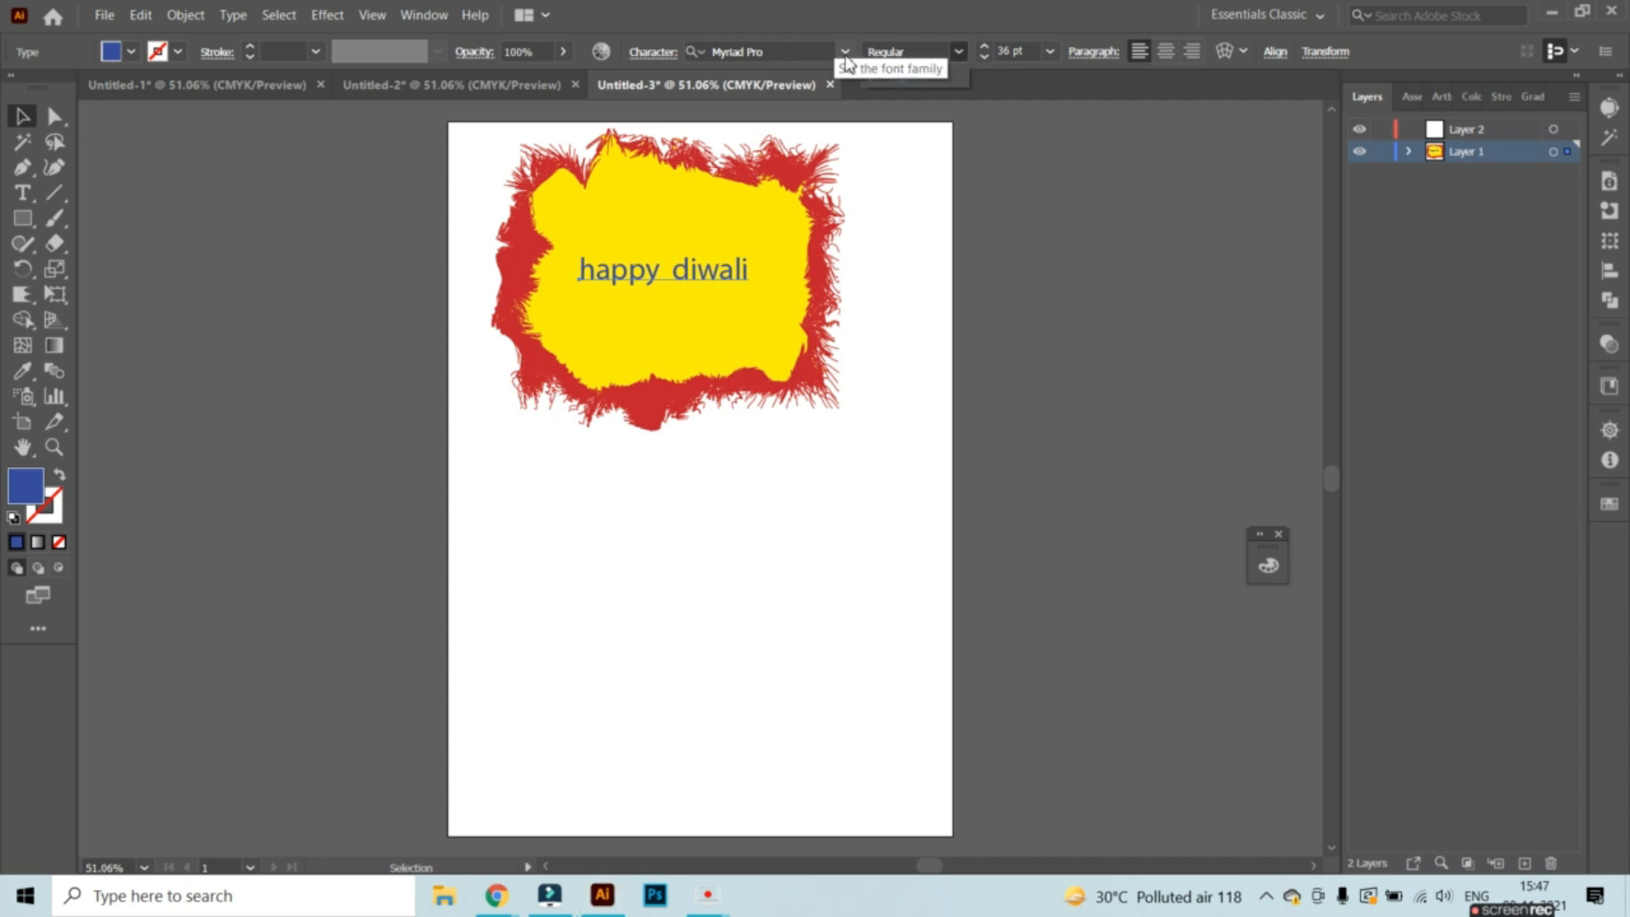
Set the font of the "happy diwali" text to Bauhaus 93.
{"action": "left_click", "coordinate": [1168, 50]}
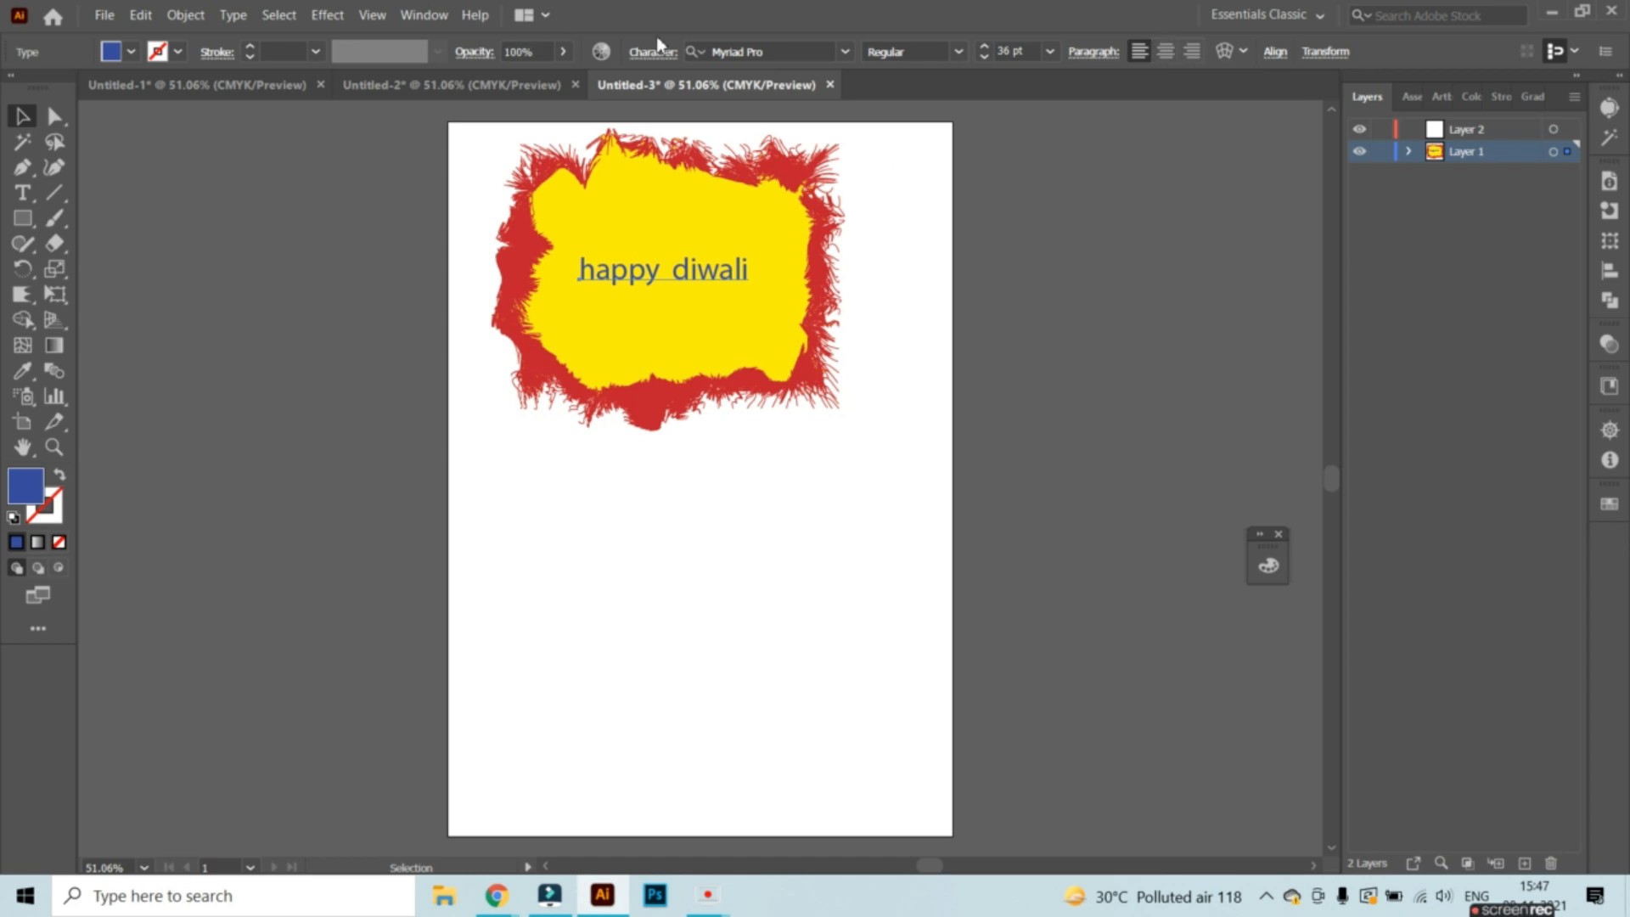
{"action": "left_click", "coordinate": [845, 52]}
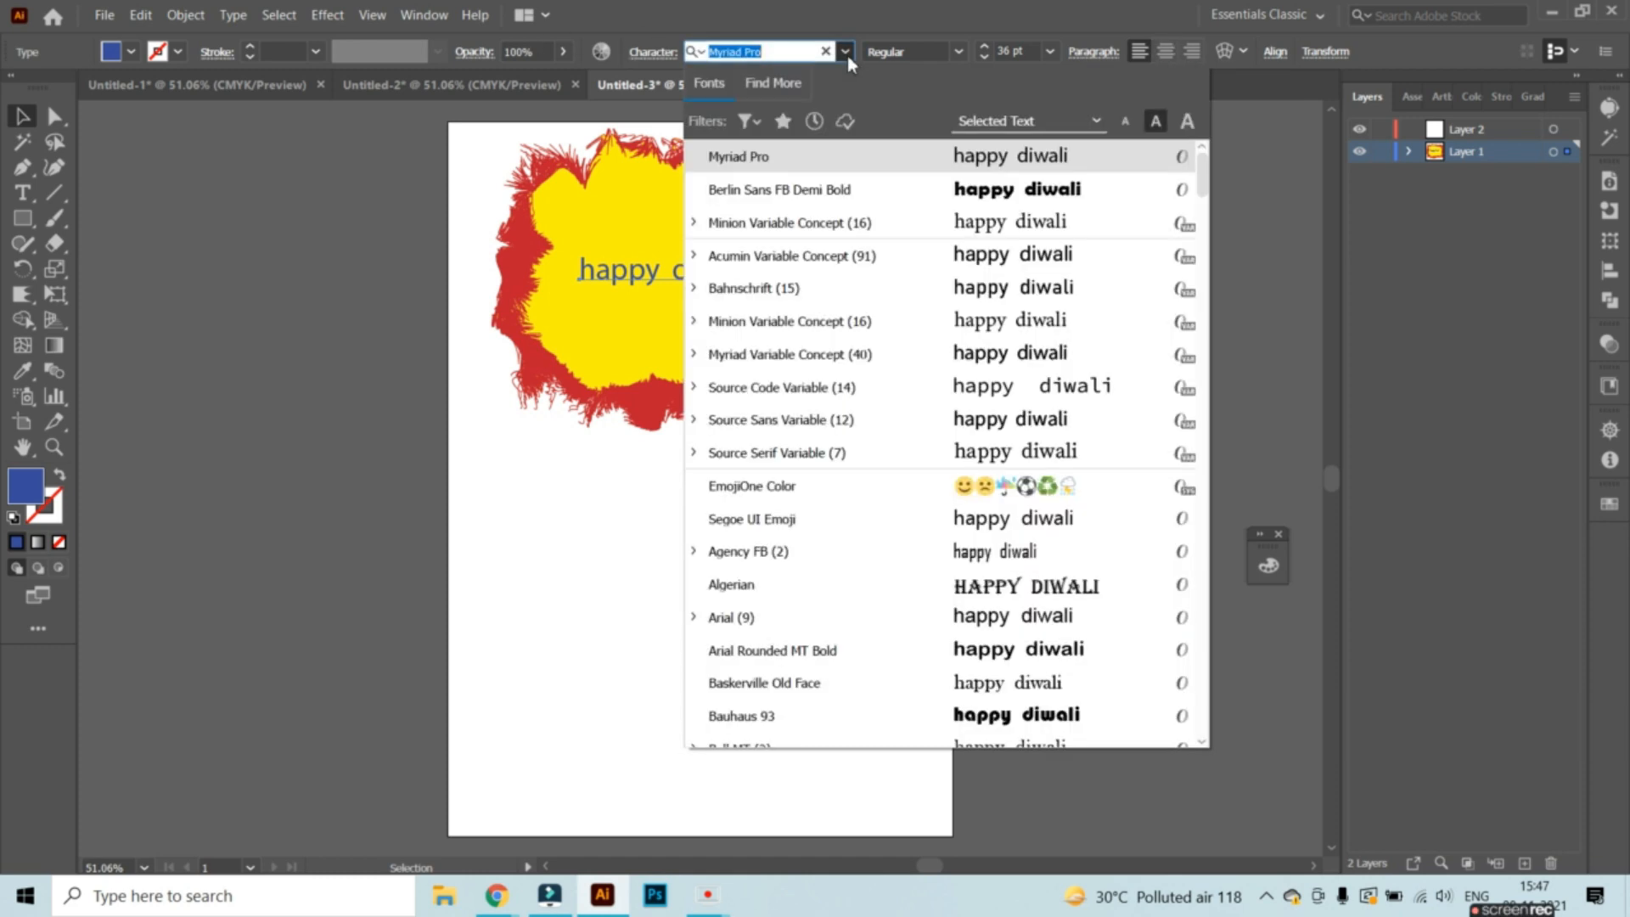
{"action": "left_click", "coordinate": [1025, 718]}
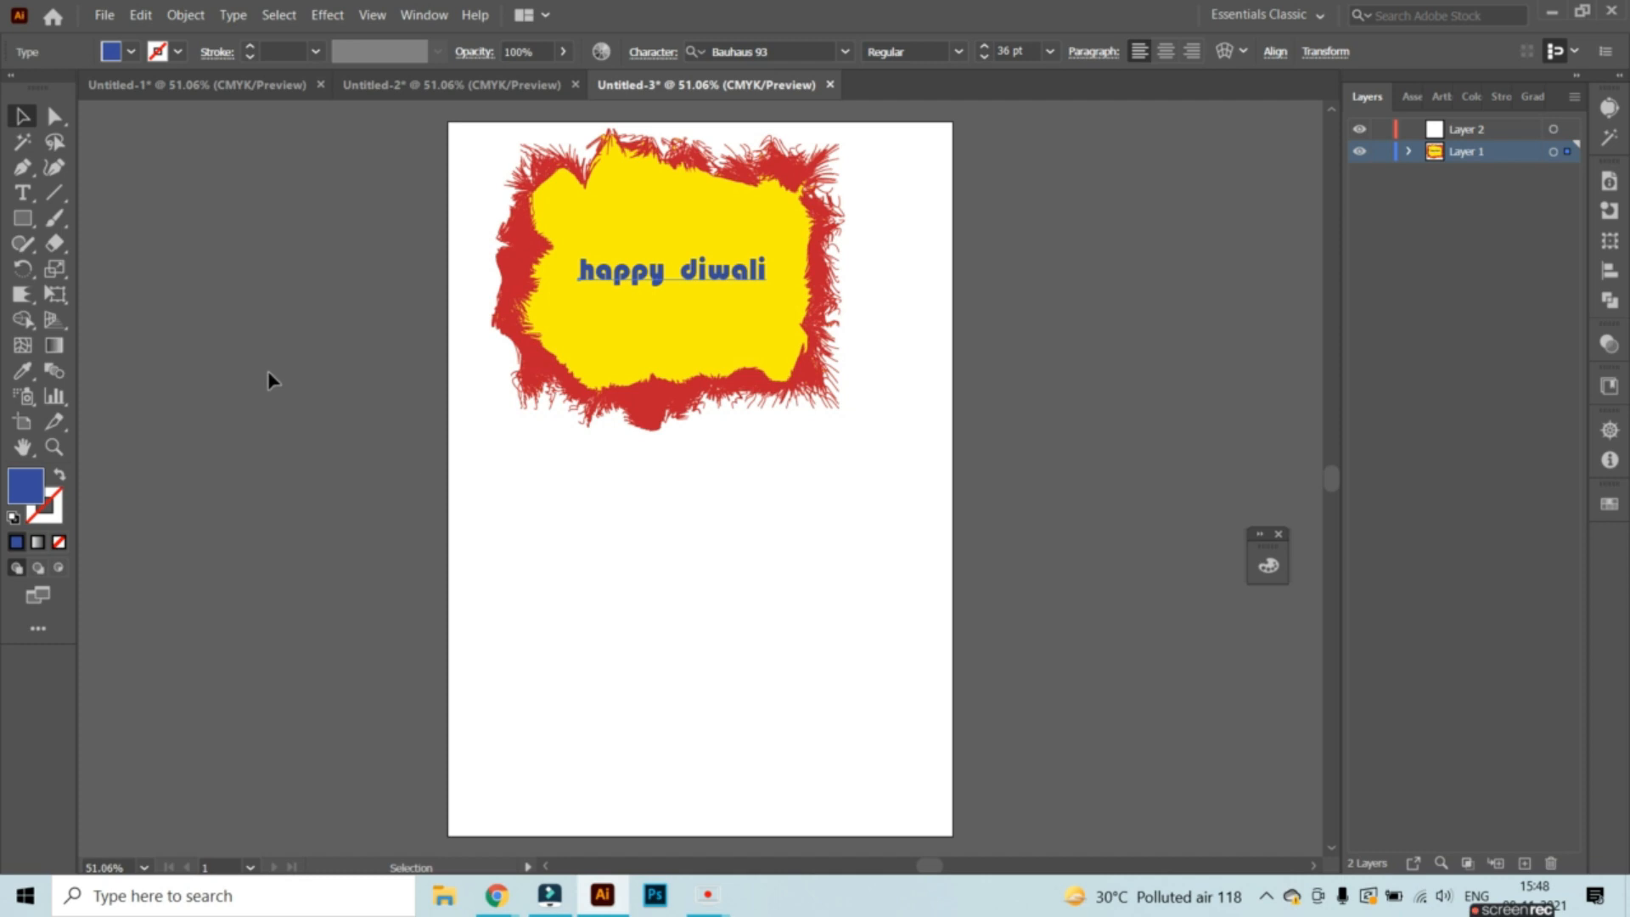
Shift the scalloped shape slightly down behind the text and place a copy of it directly below the original.
{"action": "mouse_move", "coordinate": [608, 402]}
{"action": "left_mouse_down"}
{"action": "mouse_move", "coordinate": [575, 408]}
{"action": "mouse_move", "coordinate": [630, 386]}
{"action": "mouse_move", "coordinate": [613, 414]}
{"action": "left_mouse_up"}
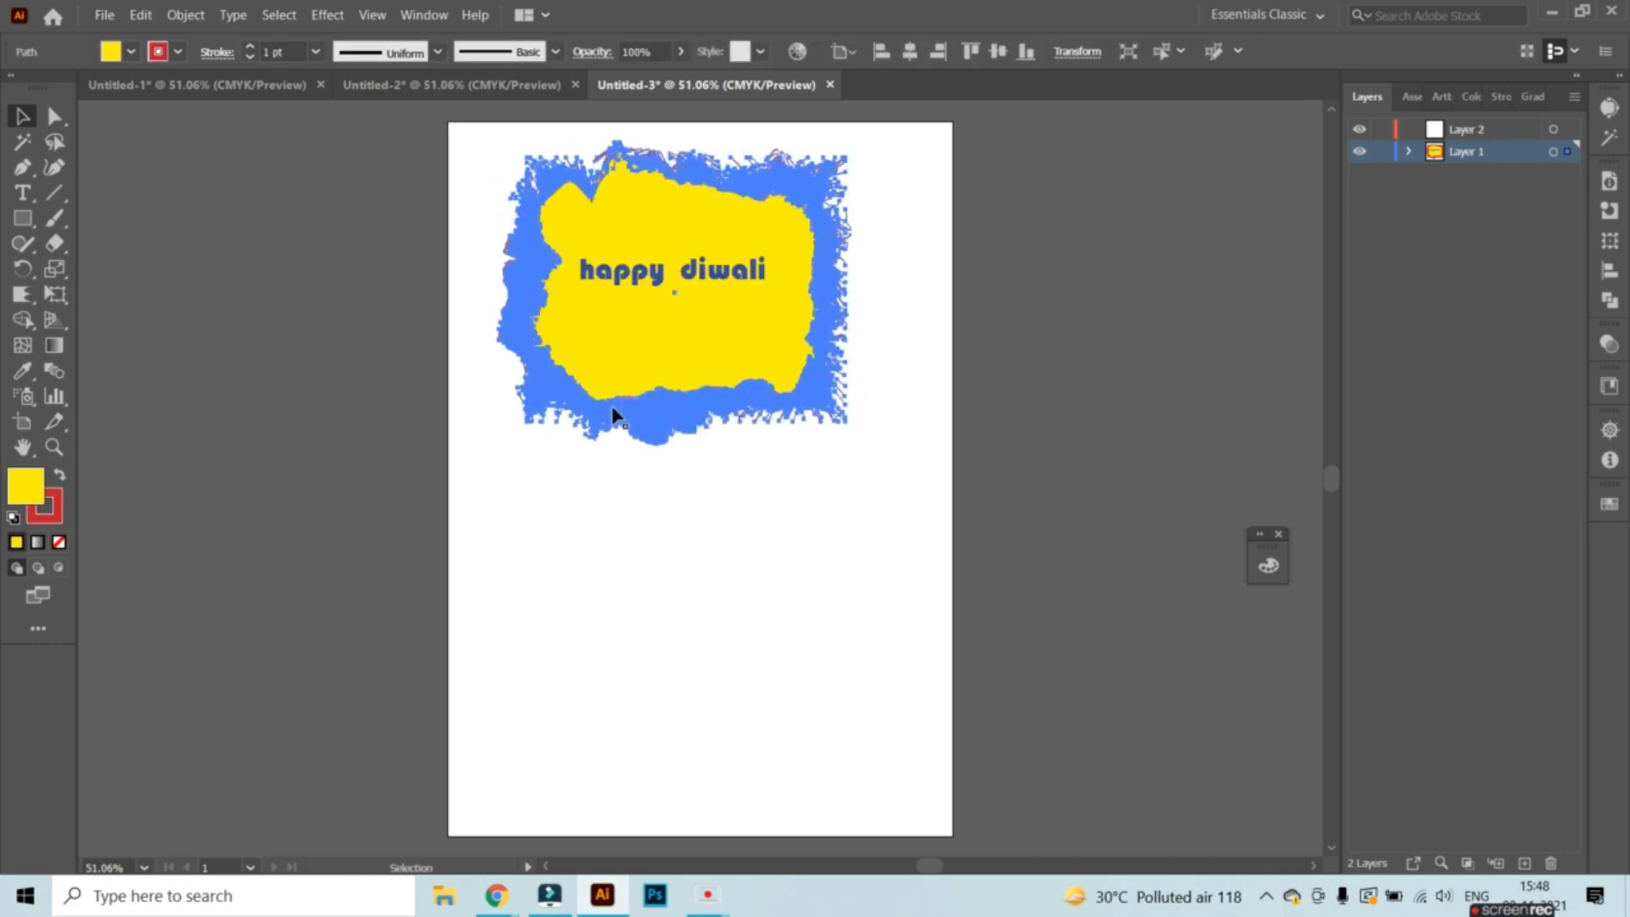
{"action": "left_click", "coordinate": [366, 391]}
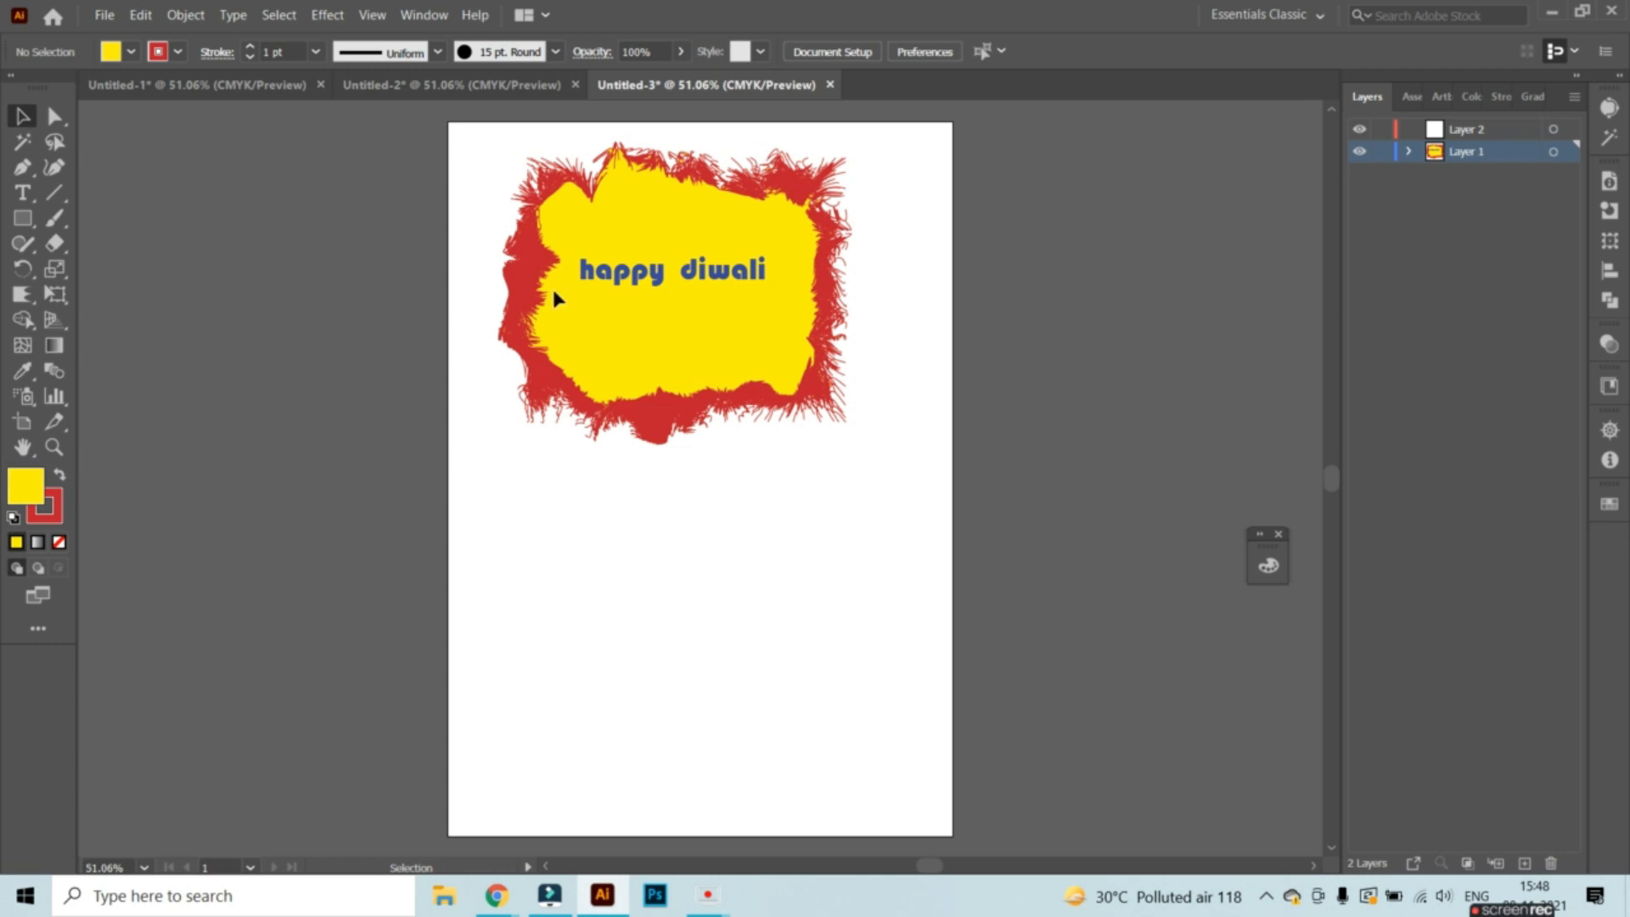
{"action": "left_click", "coordinate": [608, 385]}
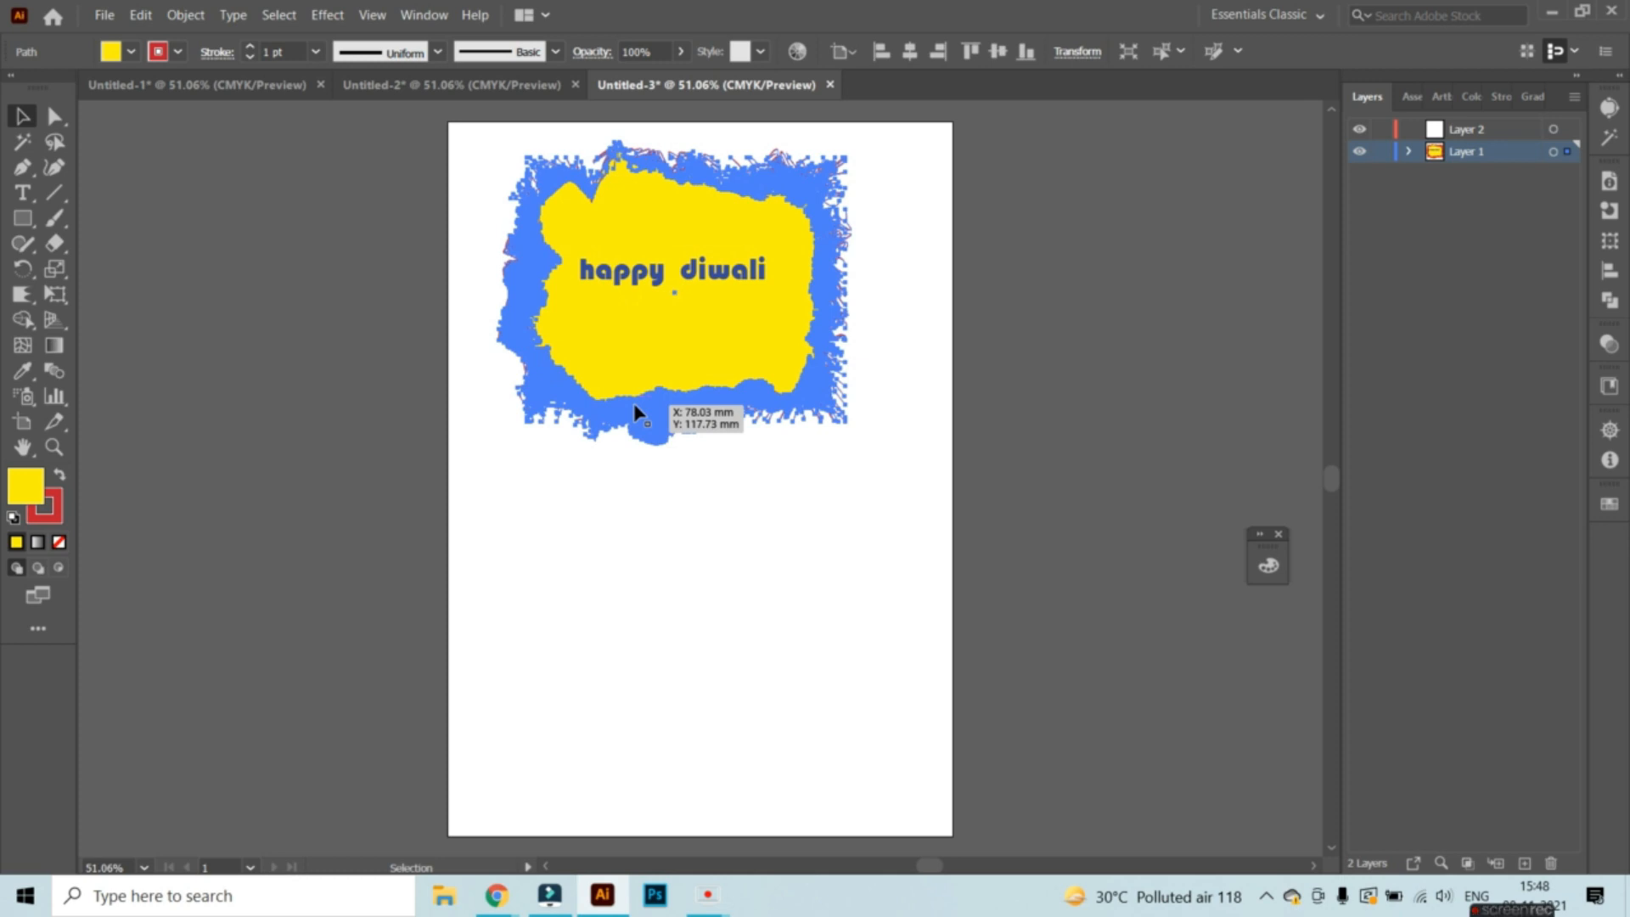
{"action": "key", "text": "a"}
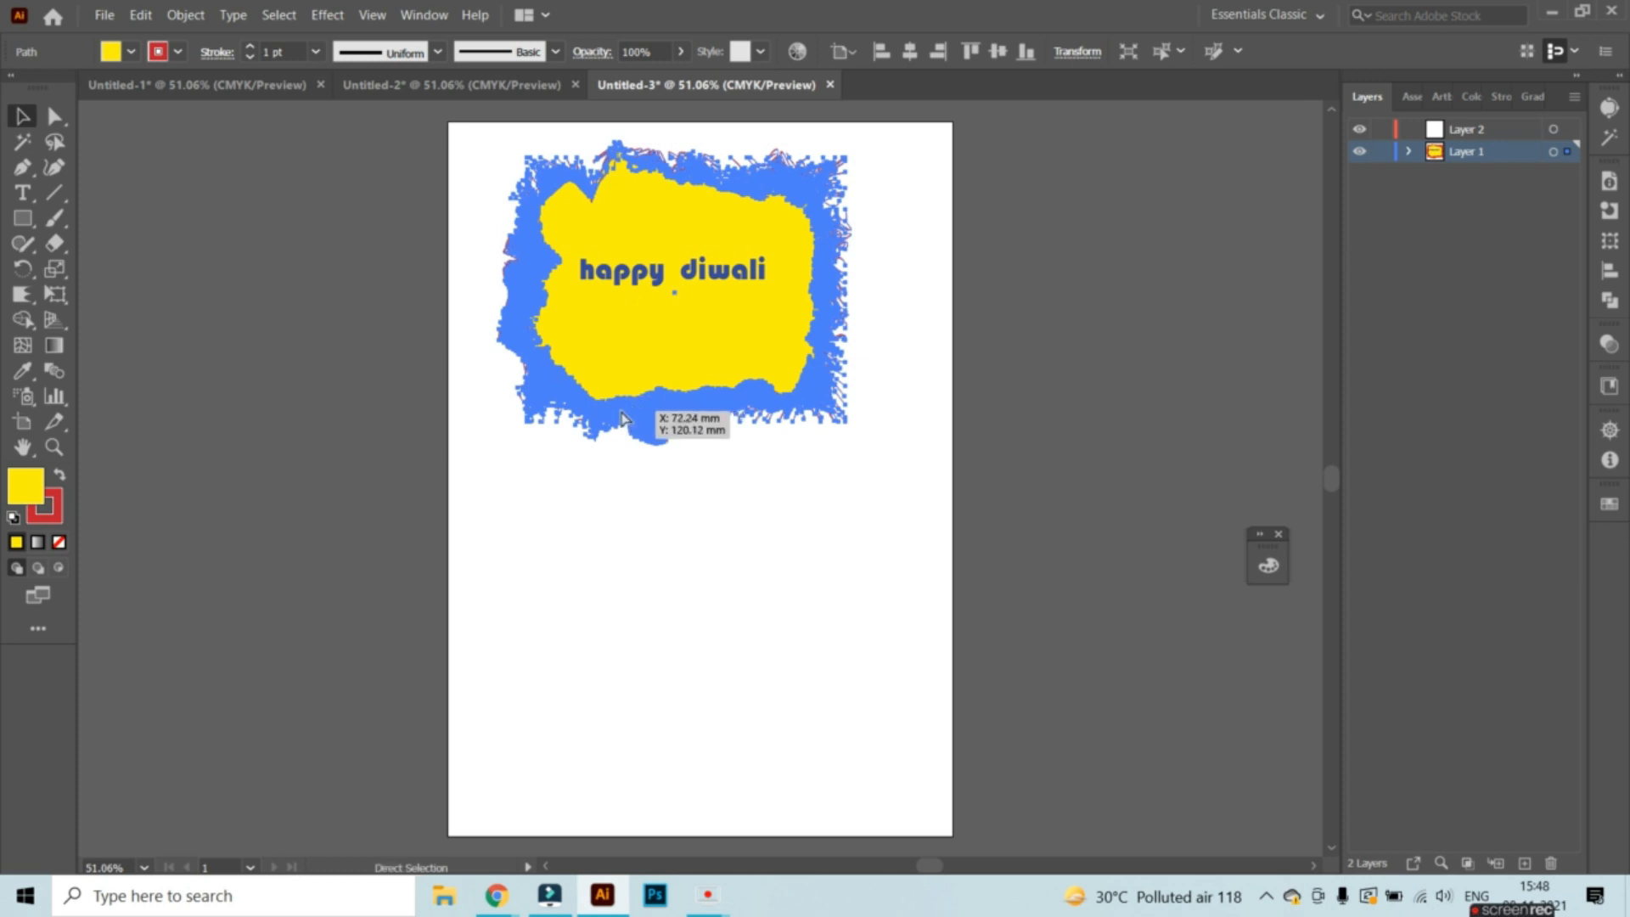
{"action": "key", "text": "ctrl+v"}
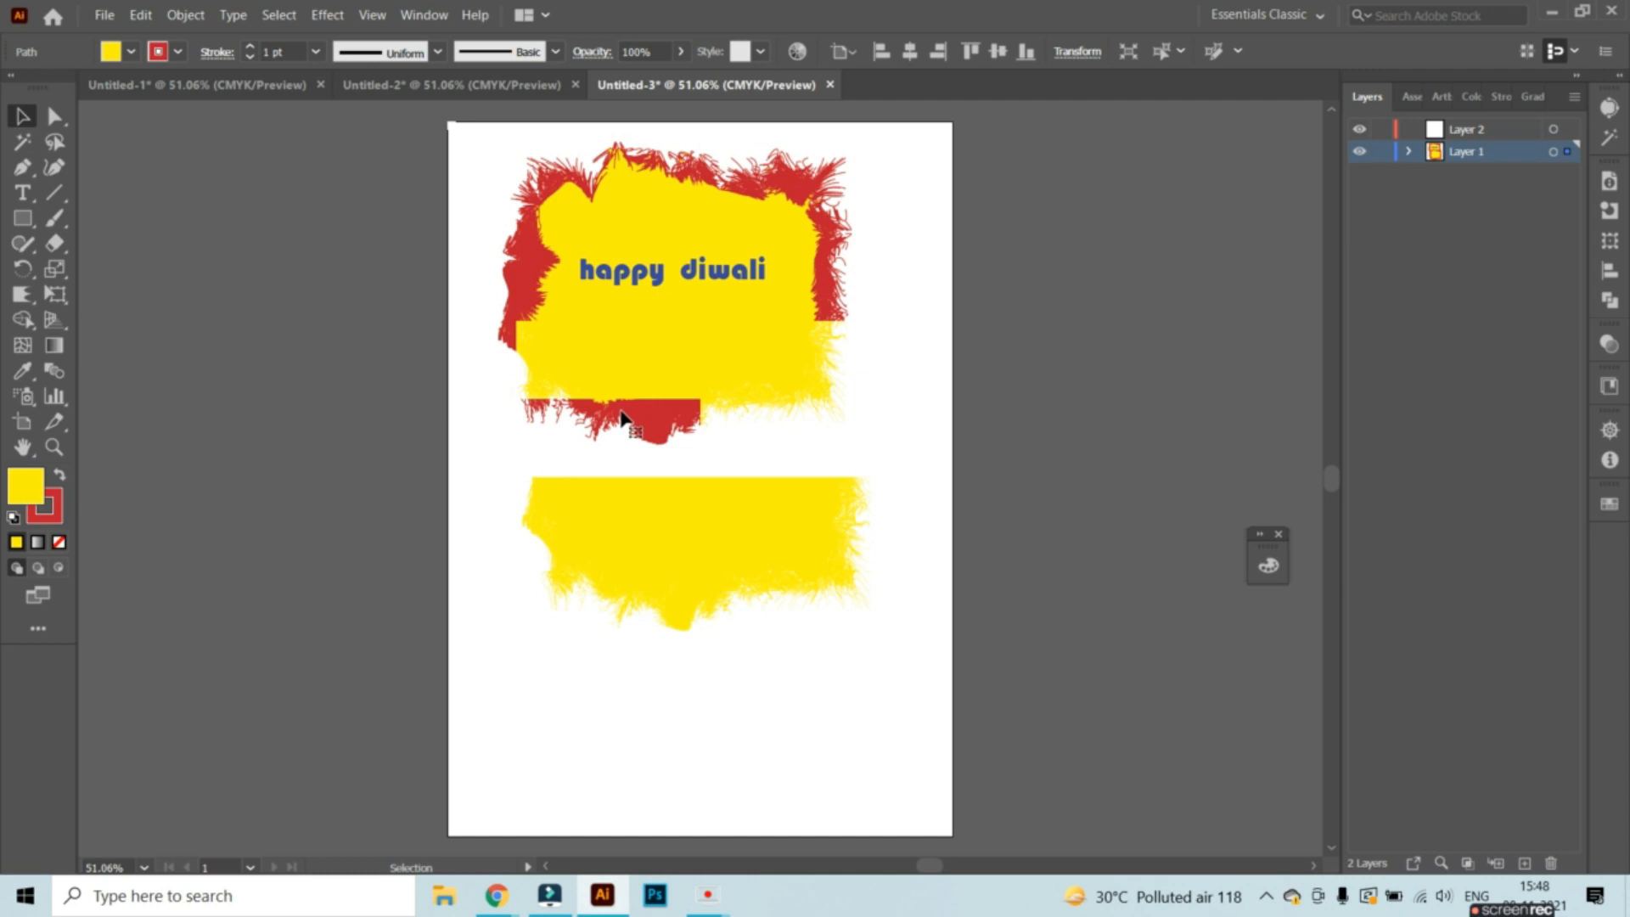
{"action": "left_click", "coordinate": [677, 569]}
{"action": "left_click_drag", "start_coordinate": [676, 569], "coordinate": [654, 661]}
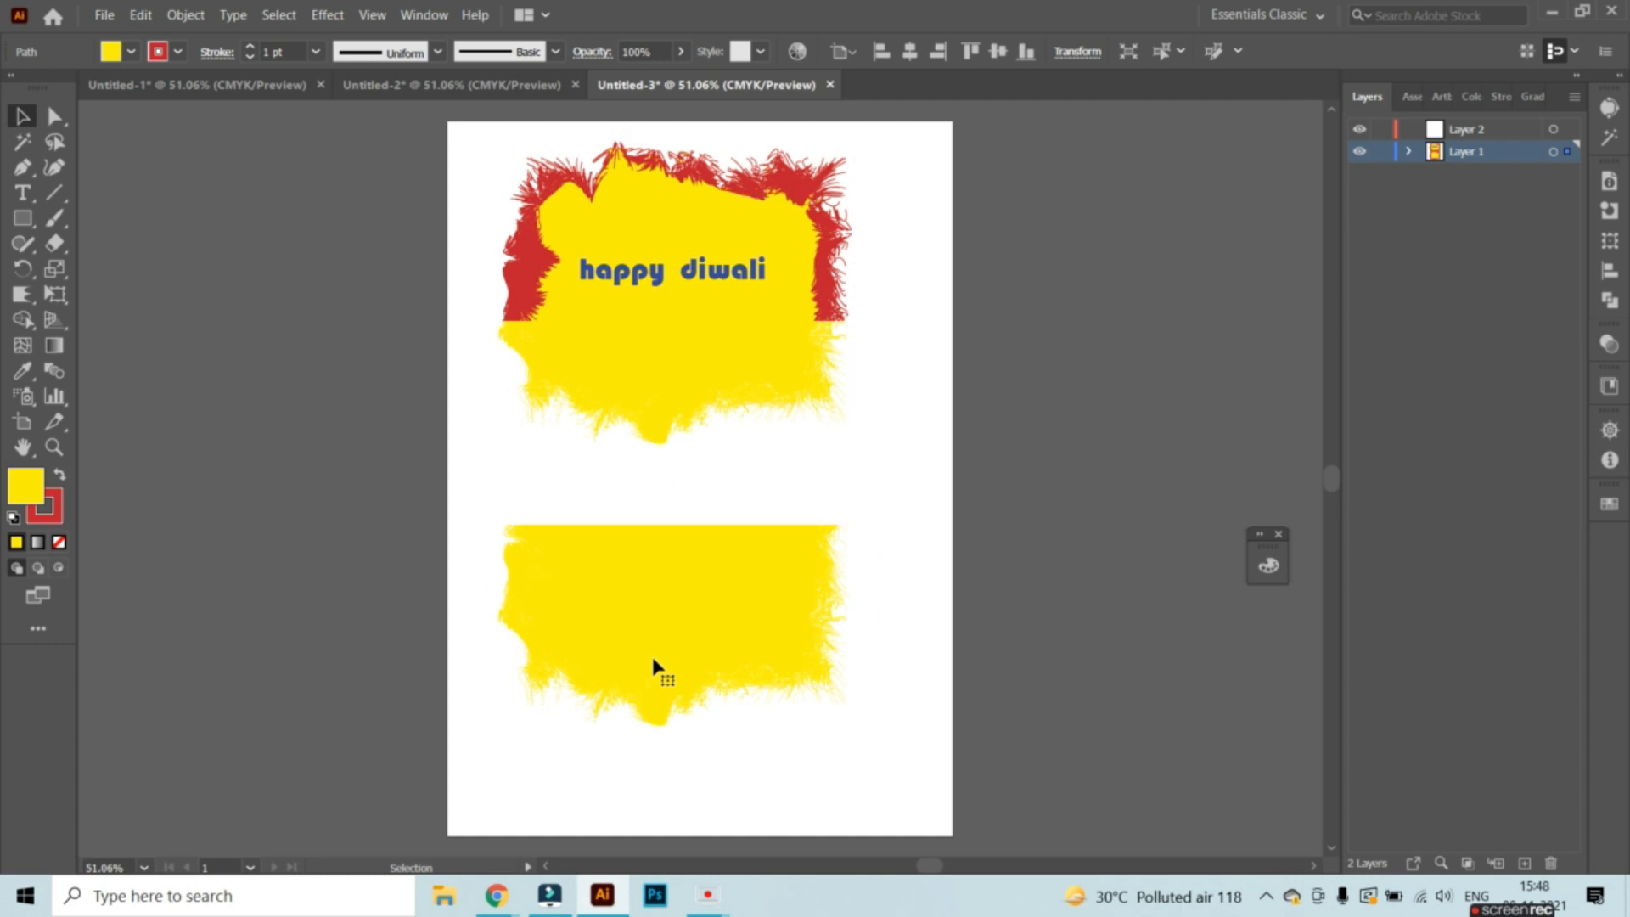
Change the stroke colour of the copied scalloped shape to blue, hex 131ece, and leave it deselected.
{"action": "double_click", "coordinate": [44, 518]}
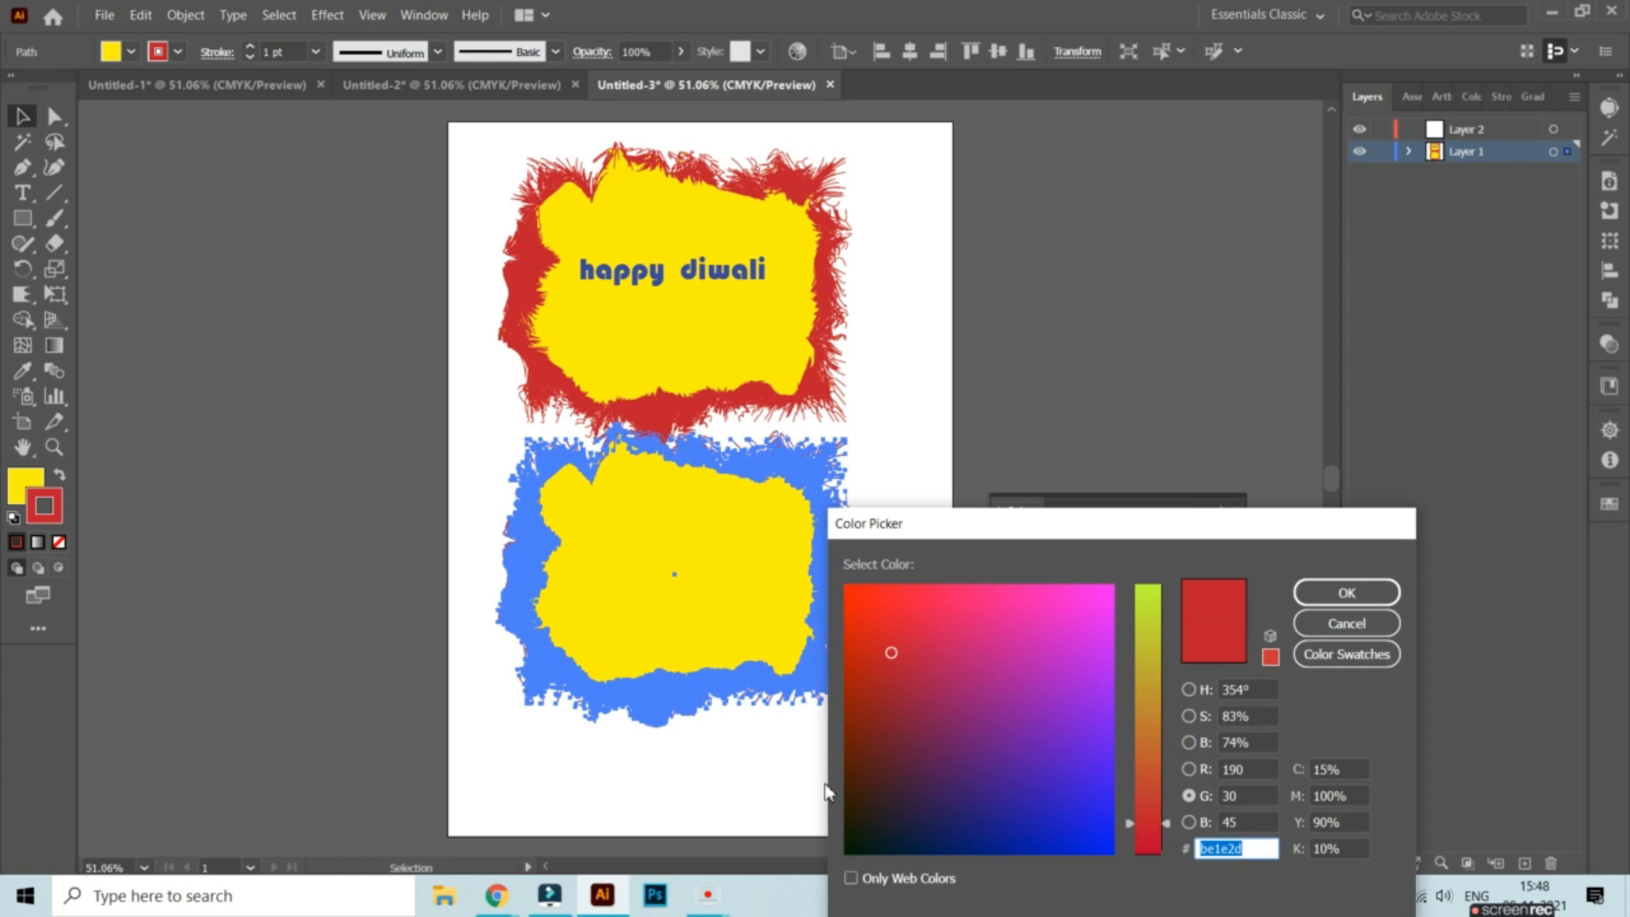
{"action": "left_click", "coordinate": [1062, 833]}
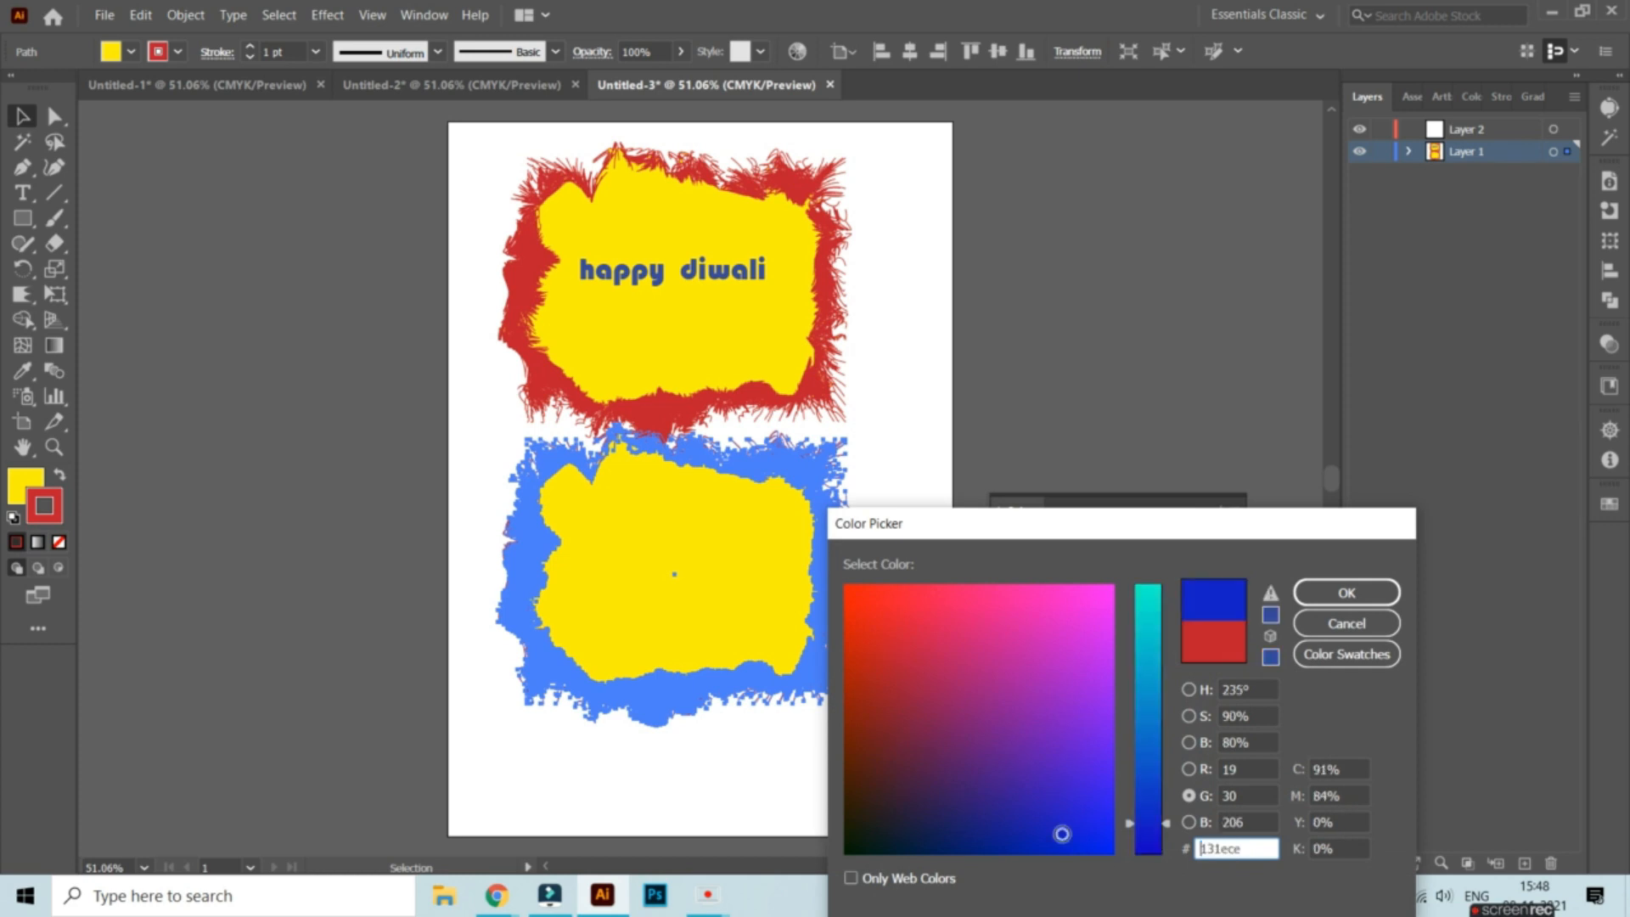
{"action": "left_click", "coordinate": [1368, 586]}
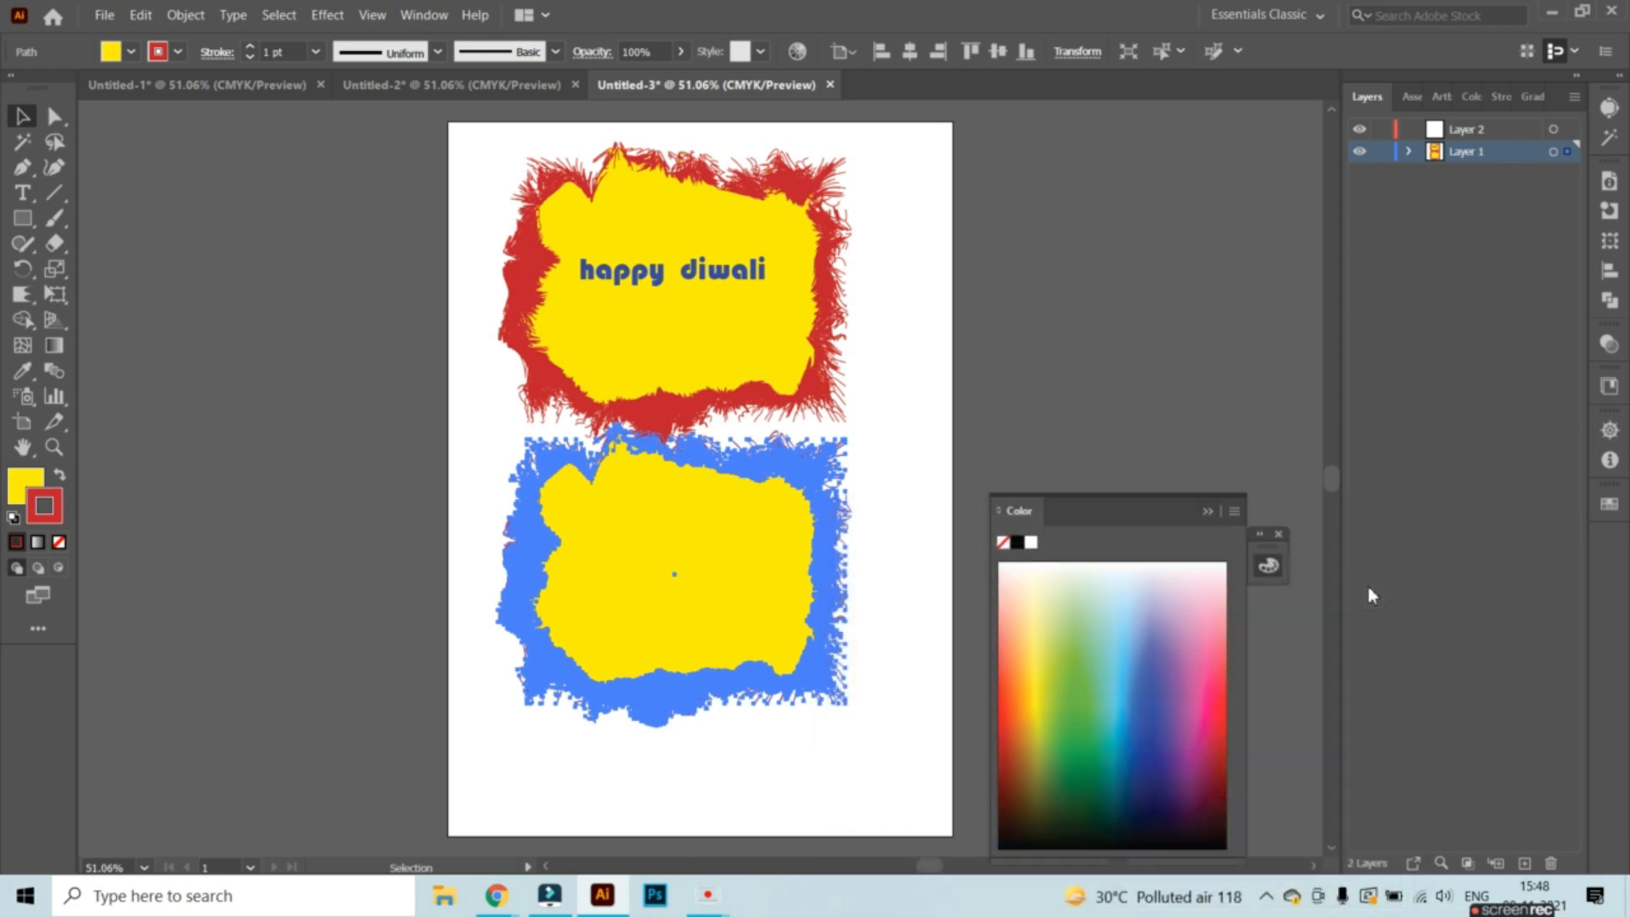
{"action": "left_click", "coordinate": [1021, 461]}
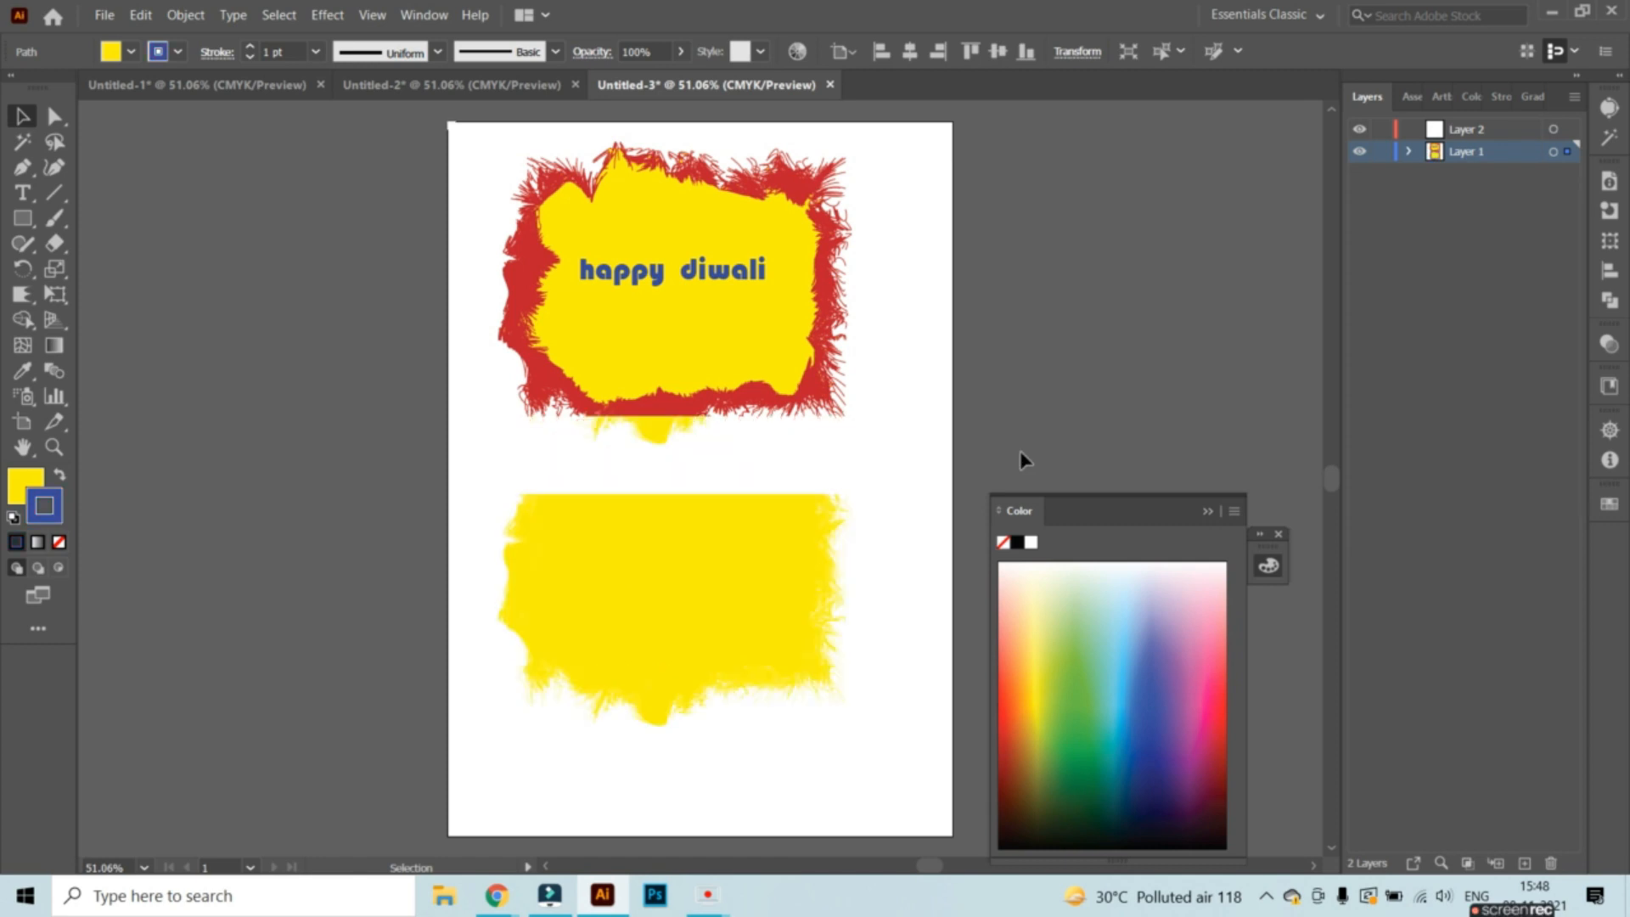
{"action": "key", "text": "ctrl+z"}
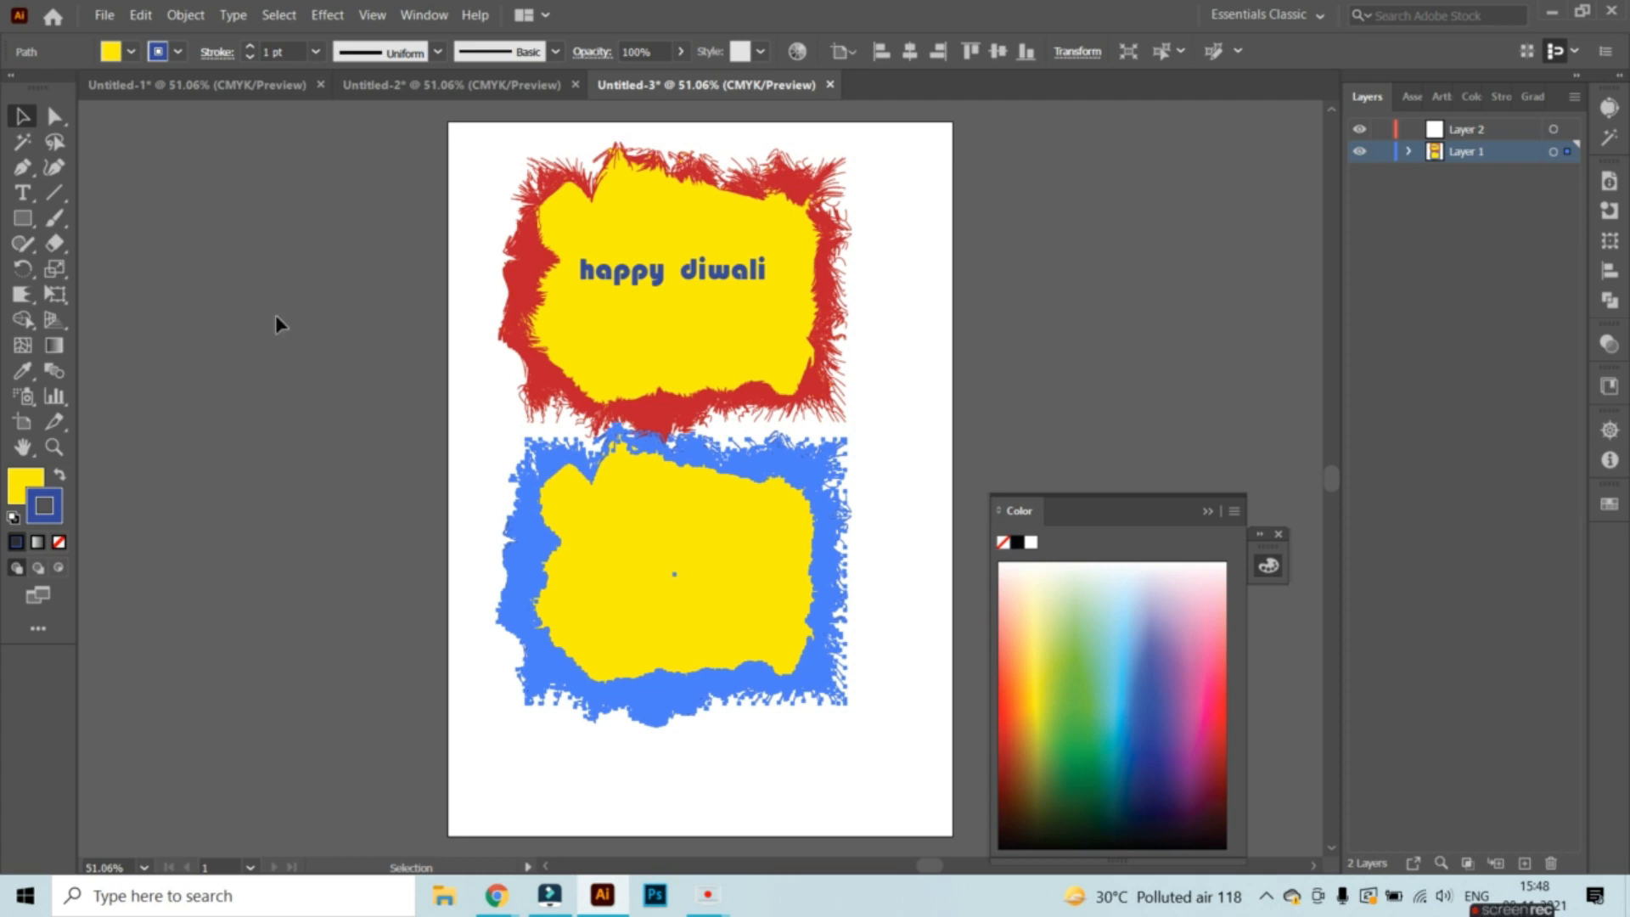
{"action": "left_click", "coordinate": [202, 280]}
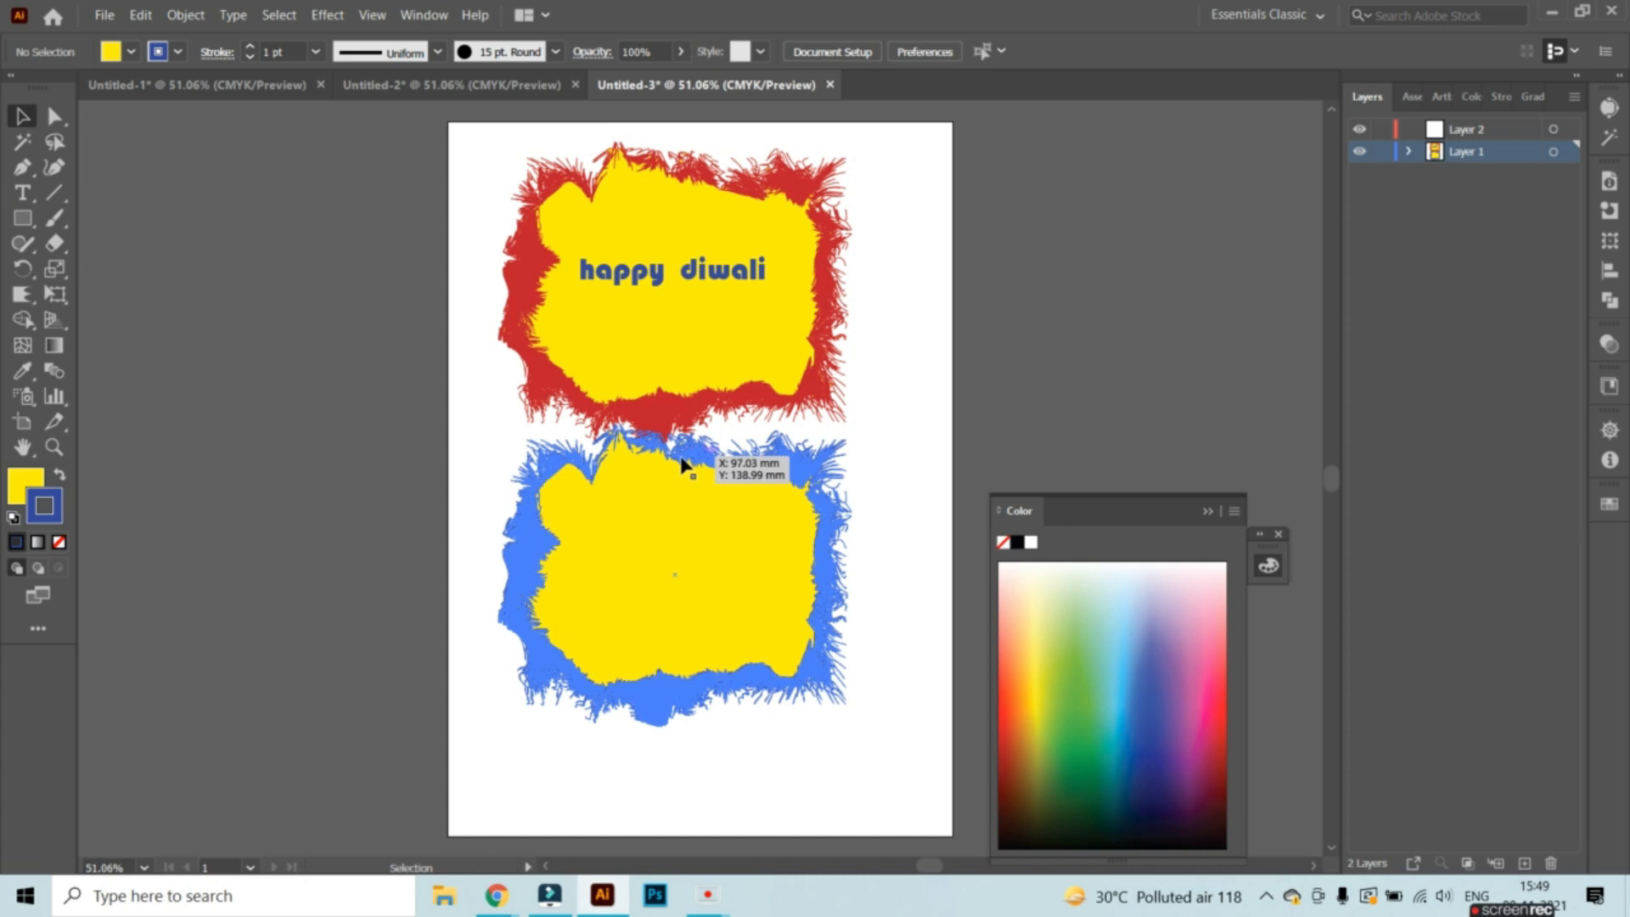
Paste another copy of the scalloped shape and place it at the artboard's lower right, overlapping the blue-edged copy.
{"action": "key", "text": "a"}
{"action": "key", "text": "v"}
{"action": "left_click", "coordinate": [682, 463]}
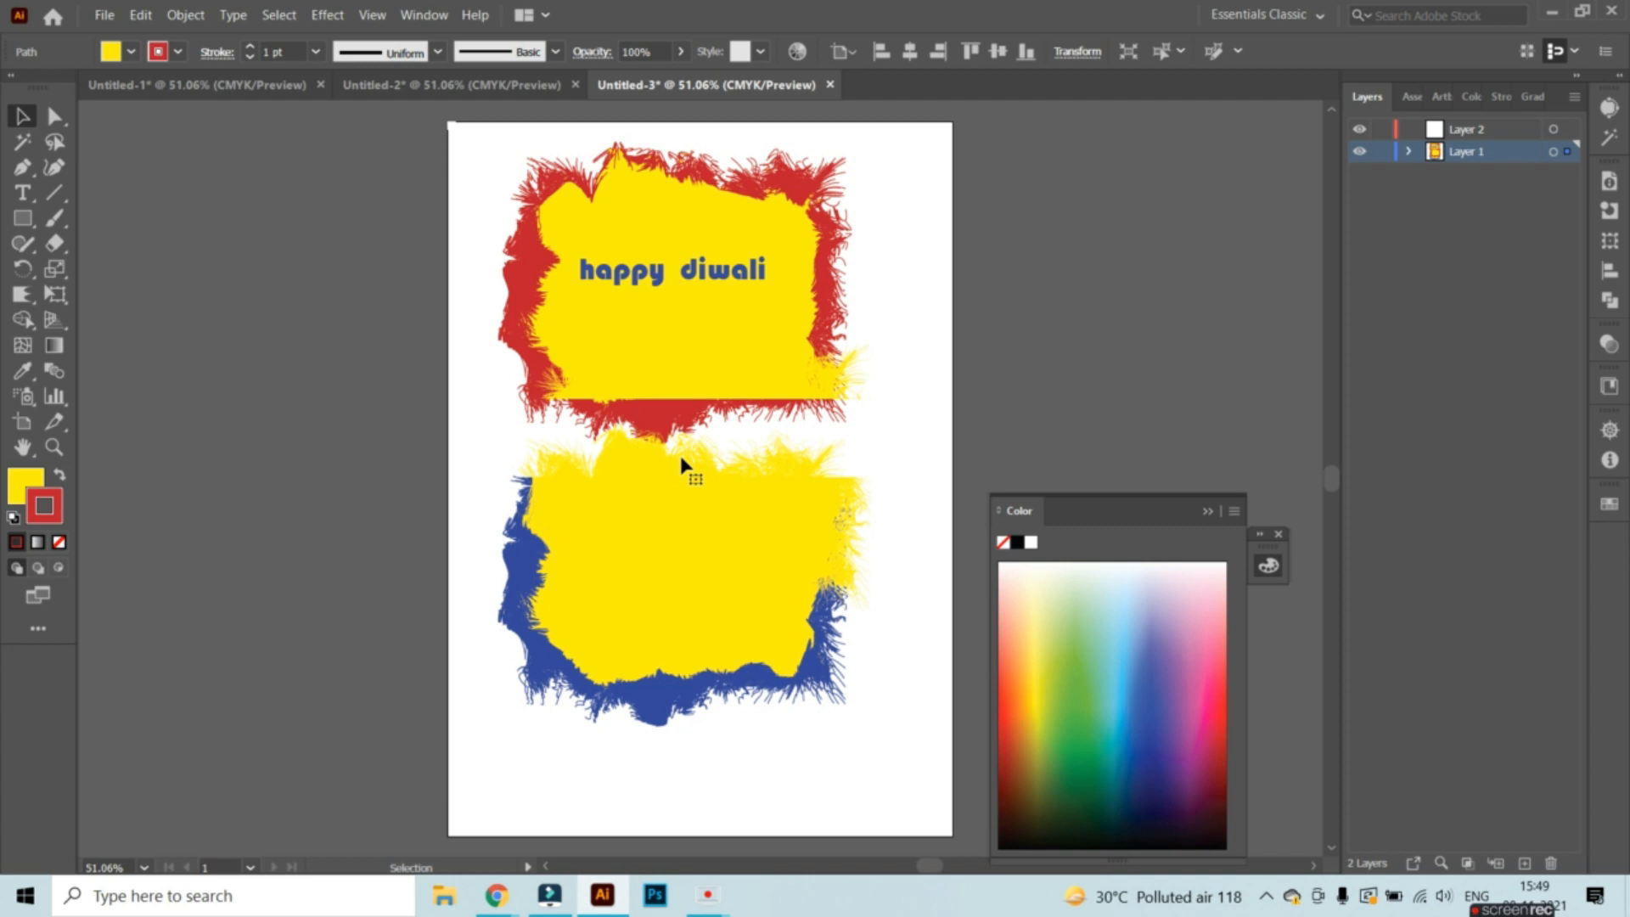
{"action": "key", "text": "ctrl+v"}
{"action": "left_click_drag", "start_coordinate": [698, 583], "coordinate": [769, 804]}
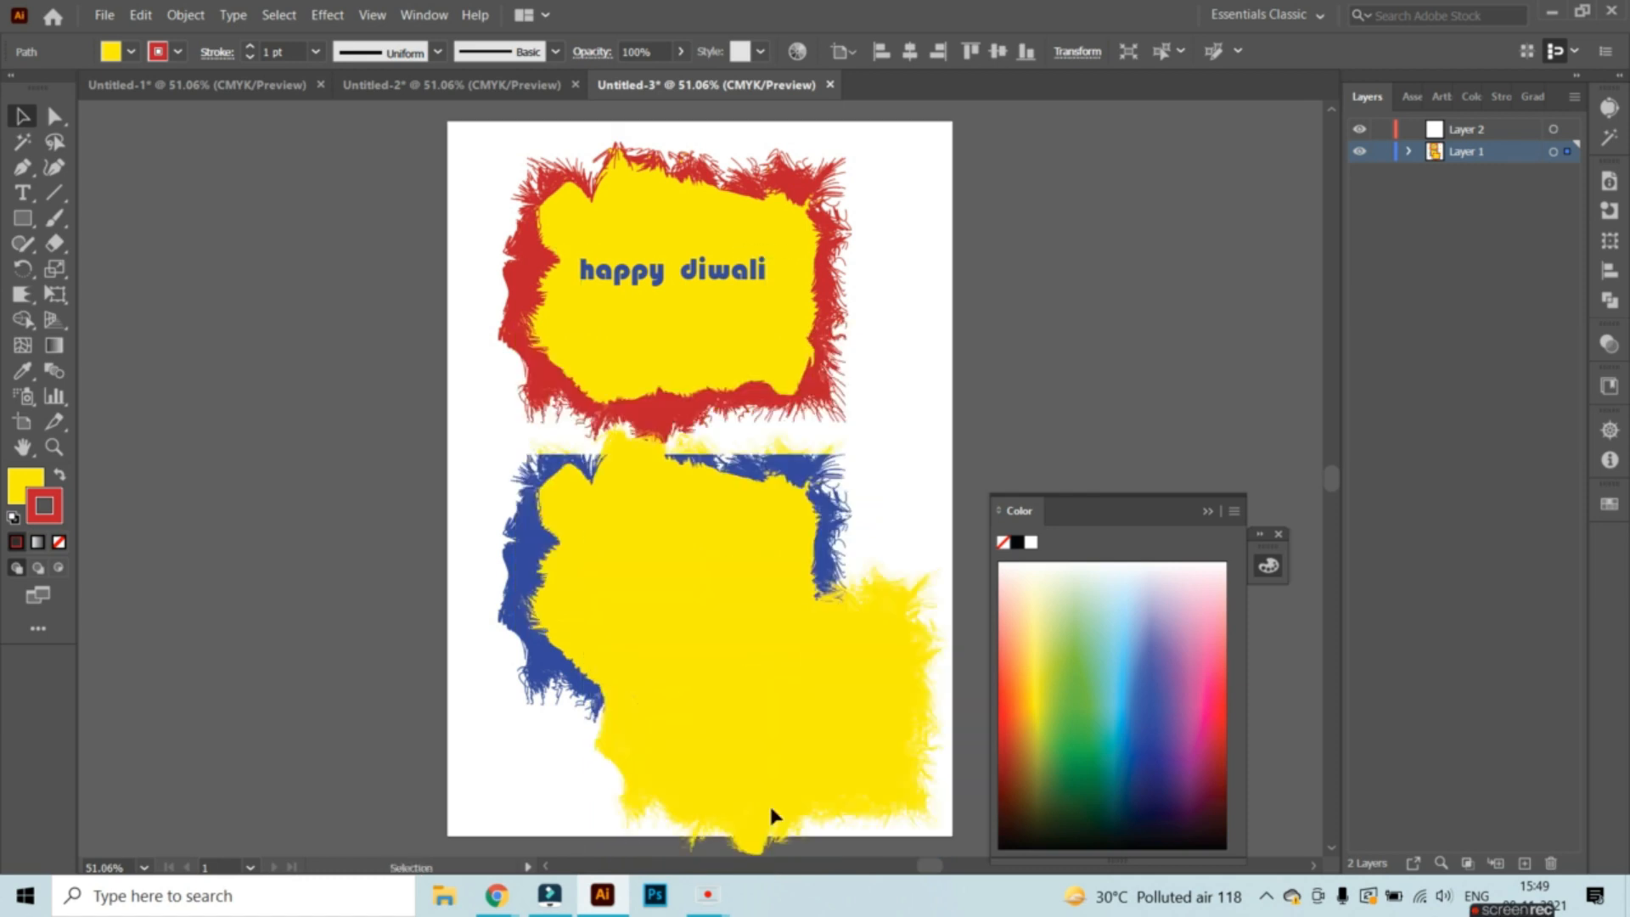
Change the new scalloped copy's stroke colour to lime green, hex bef12d, deselect it and collapse the floating Color panel.
{"action": "double_click", "coordinate": [54, 518]}
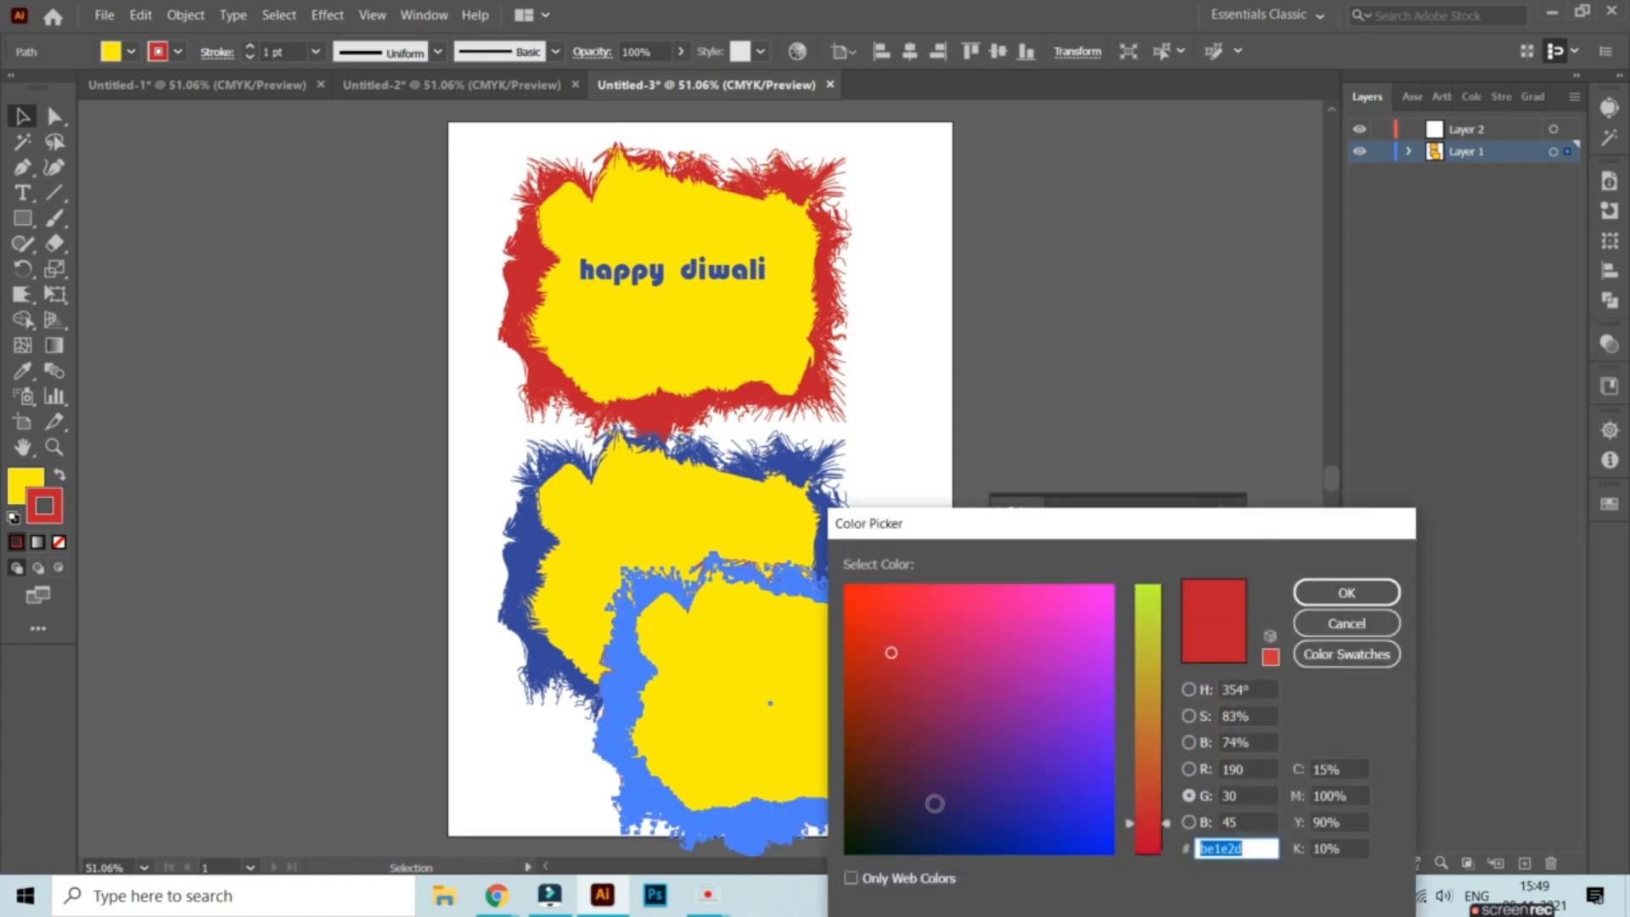
{"action": "left_click_drag", "start_coordinate": [1147, 747], "coordinate": [1144, 599]}
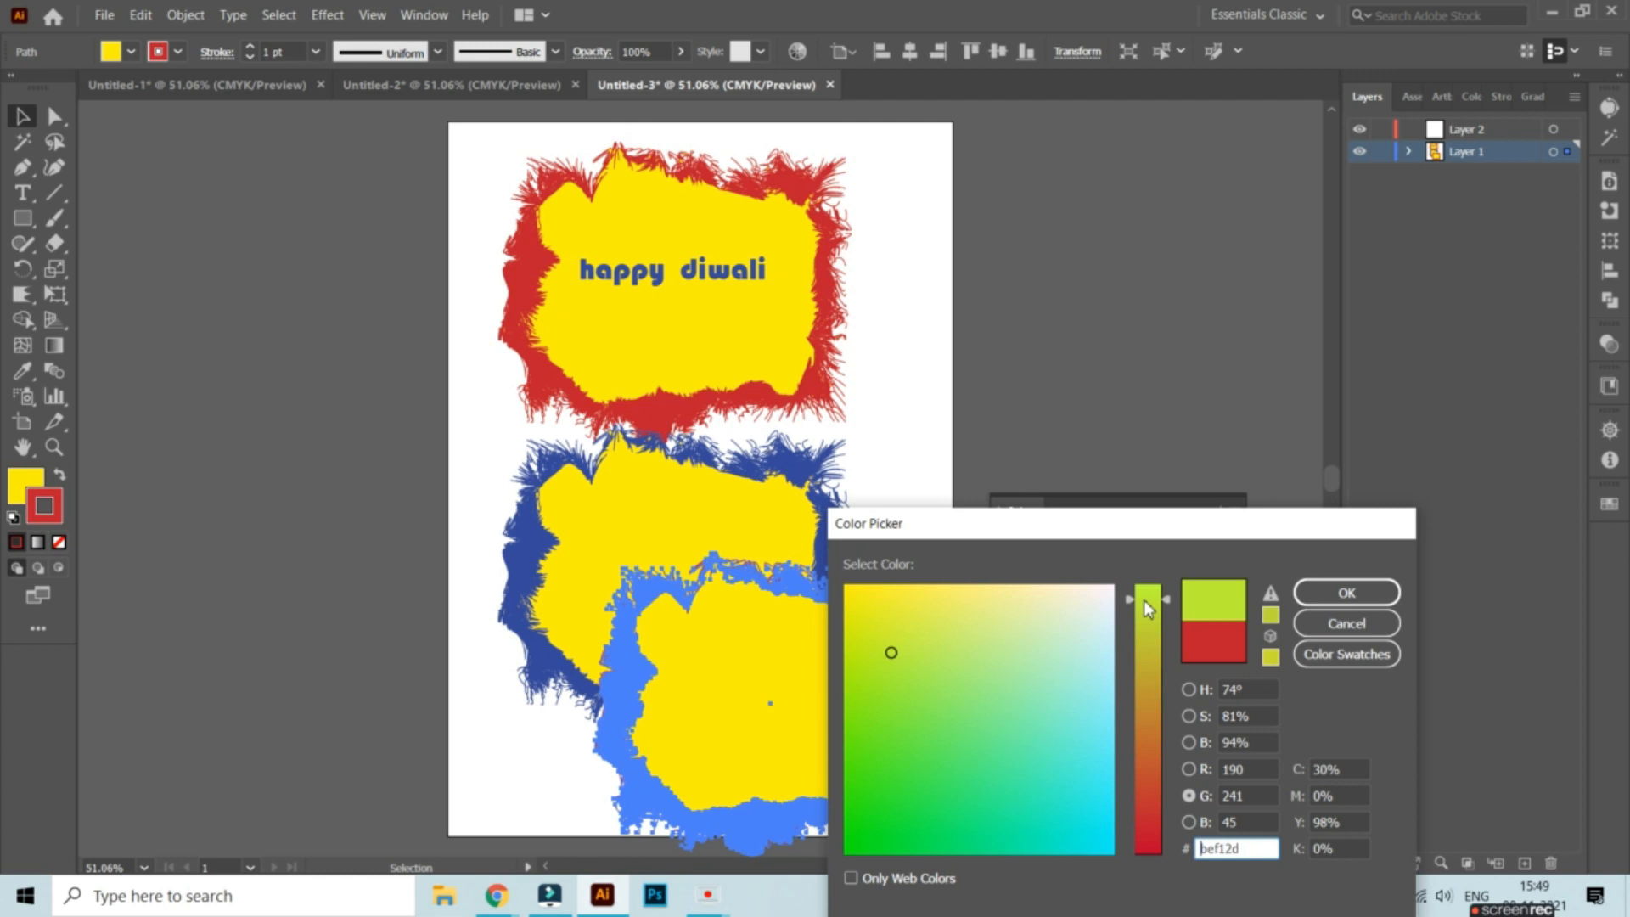
{"action": "left_click", "coordinate": [1342, 593]}
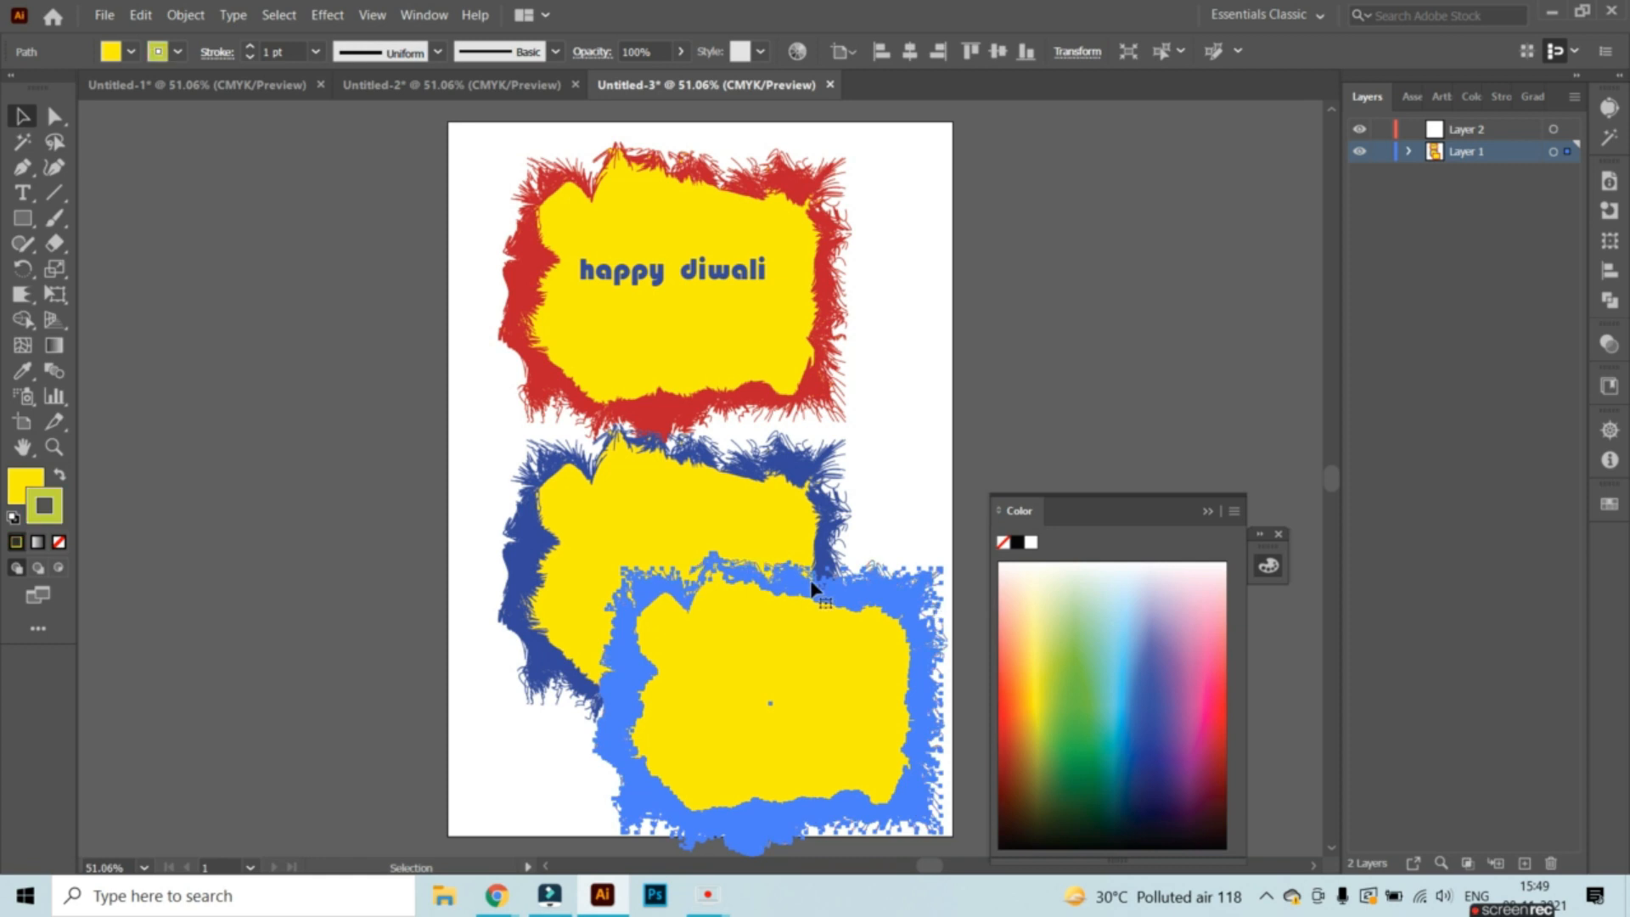
{"action": "left_click", "coordinate": [1210, 462]}
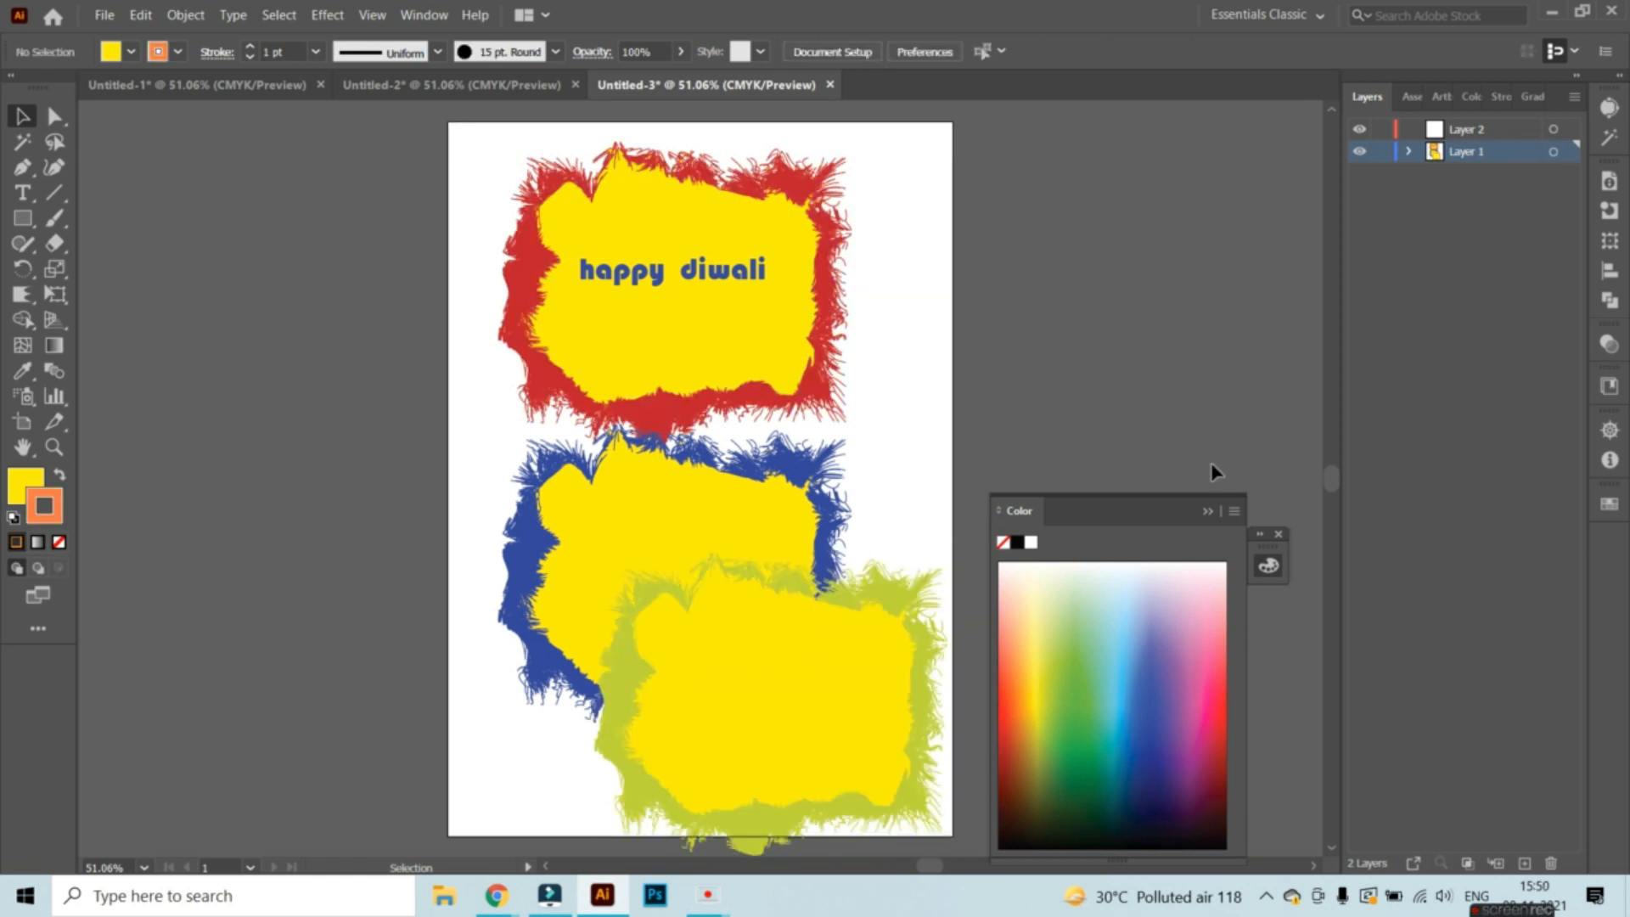
{"action": "left_click", "coordinate": [1208, 510]}
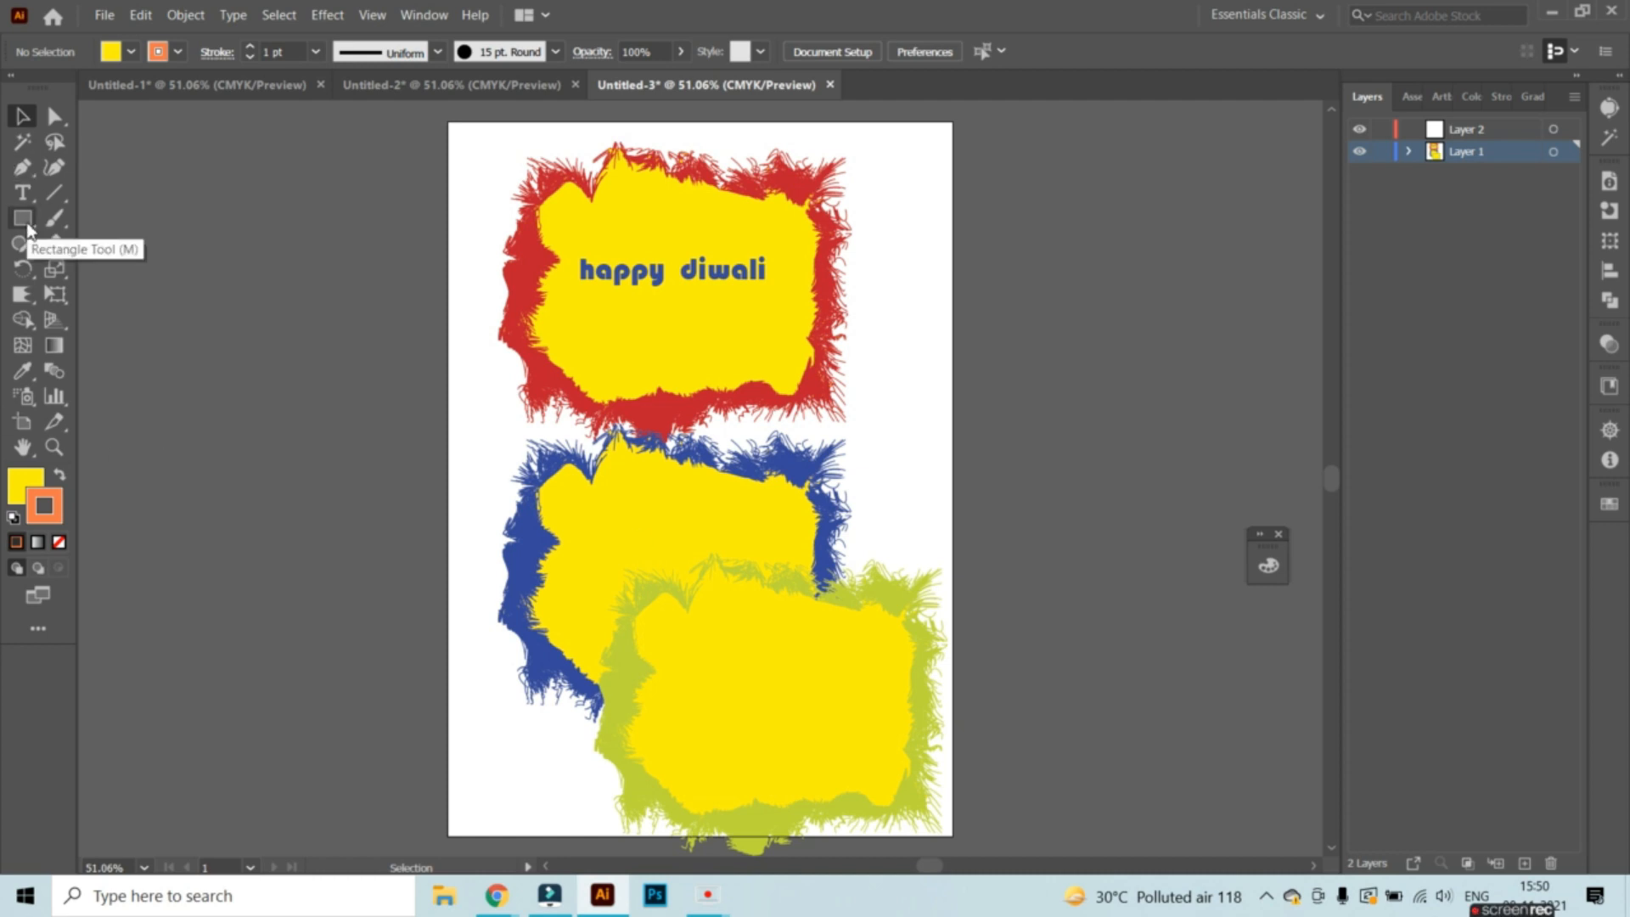
Add the text "thanks" inside the green-edged shape, shift it slightly down towards the shape's middle and deselect it.
{"action": "left_click", "coordinate": [19, 193]}
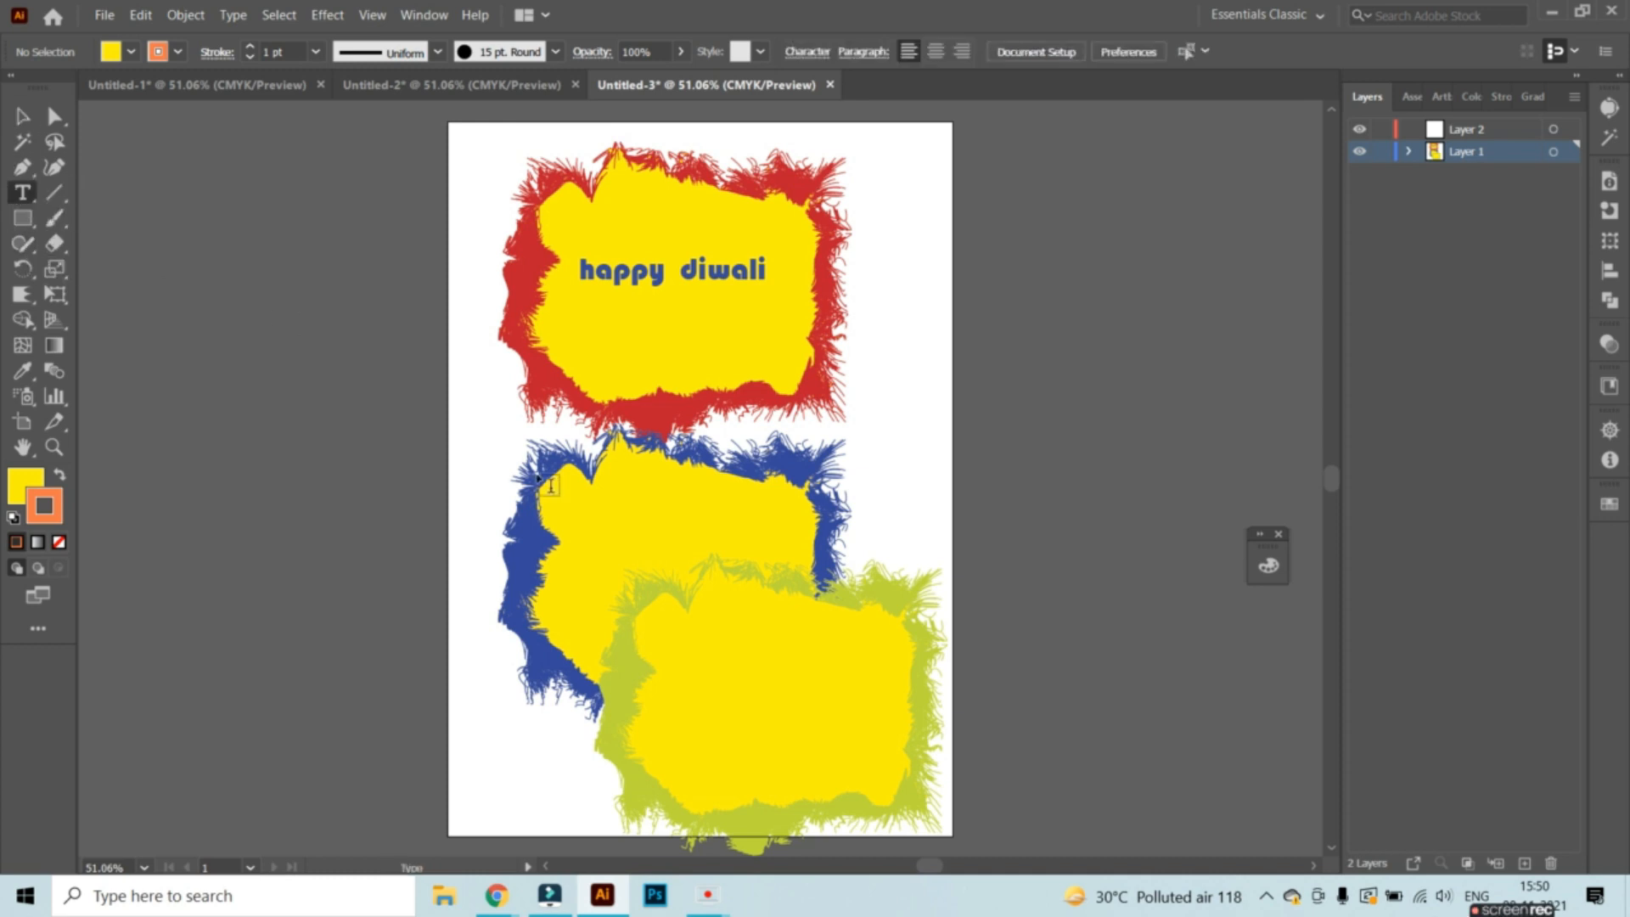
{"action": "left_click", "coordinate": [729, 681]}
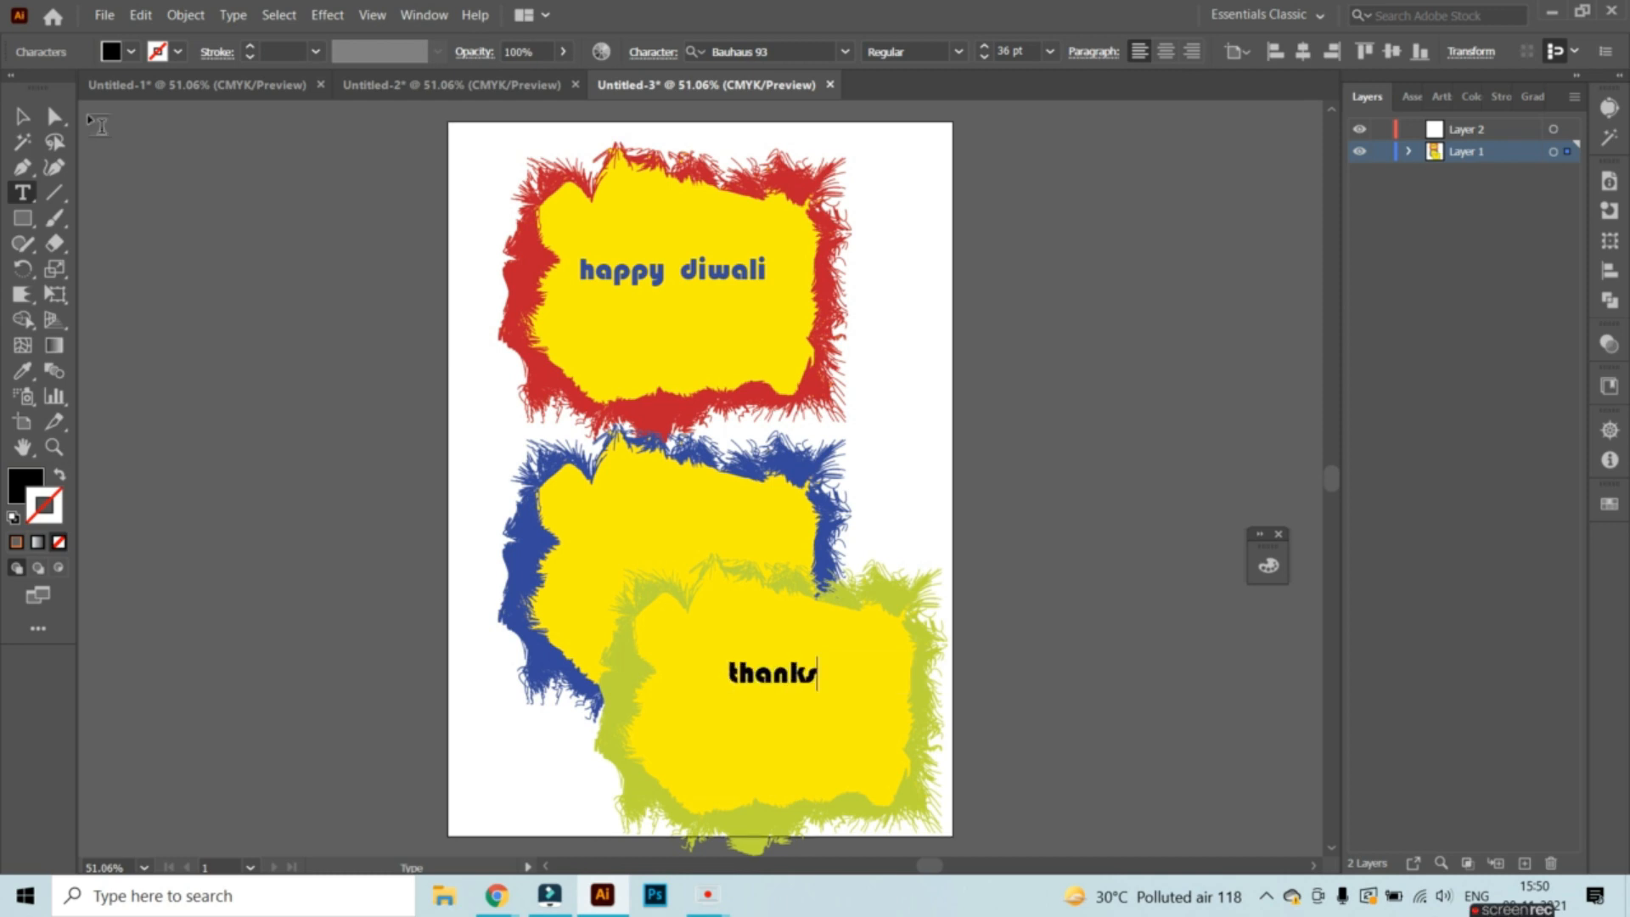
{"action": "left_click", "coordinate": [22, 116]}
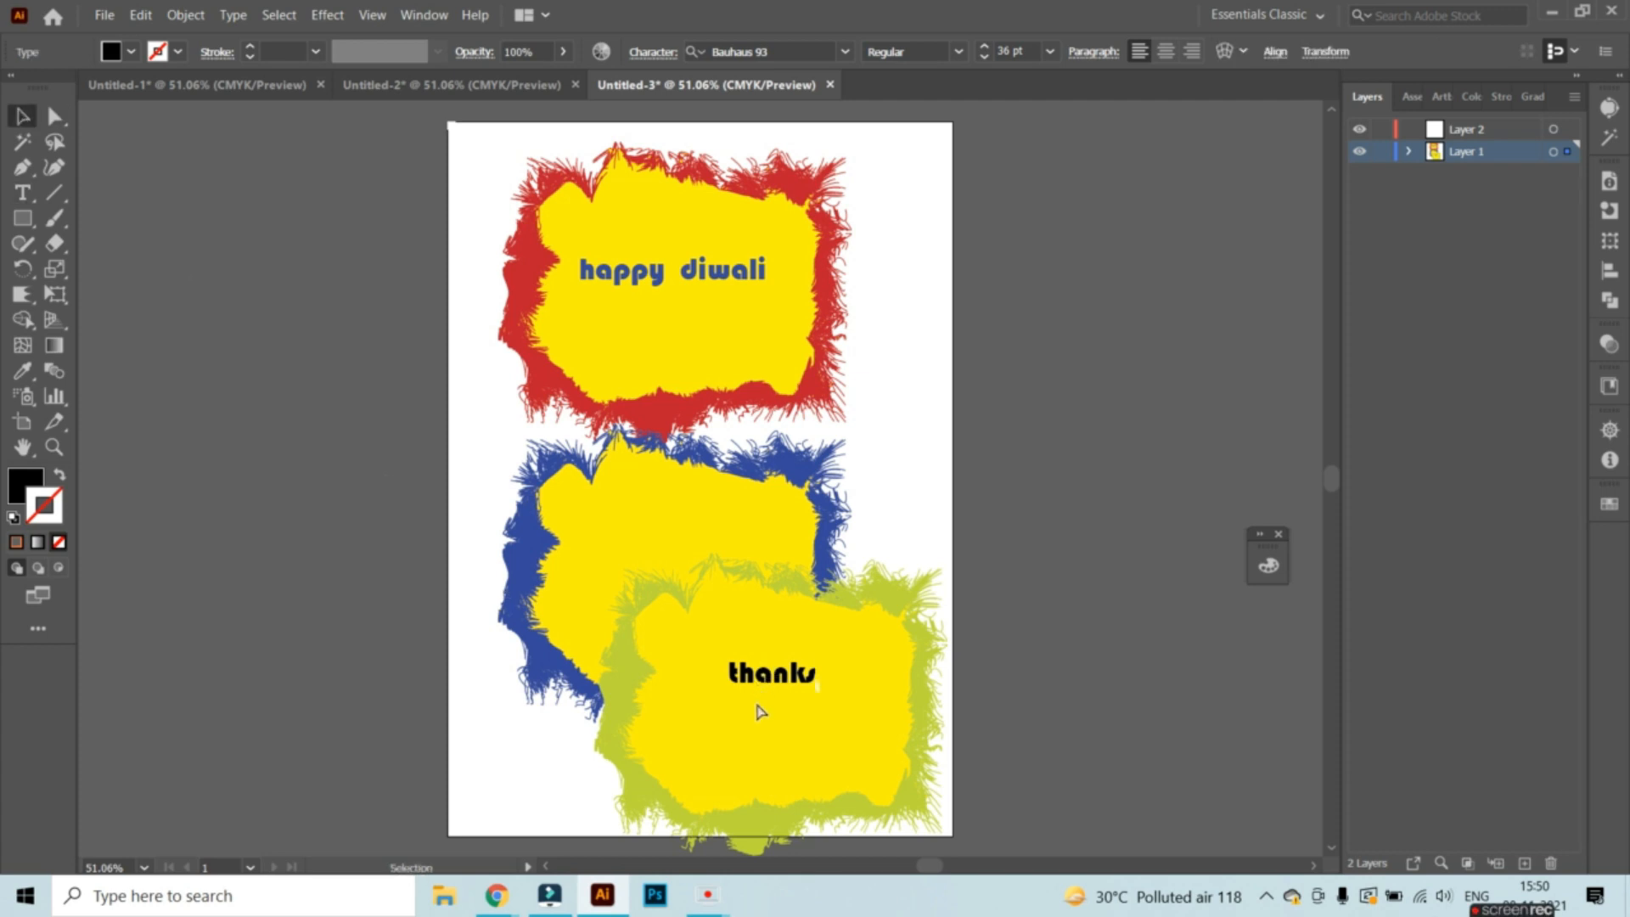
{"action": "left_click_drag", "start_coordinate": [758, 692], "coordinate": [757, 703]}
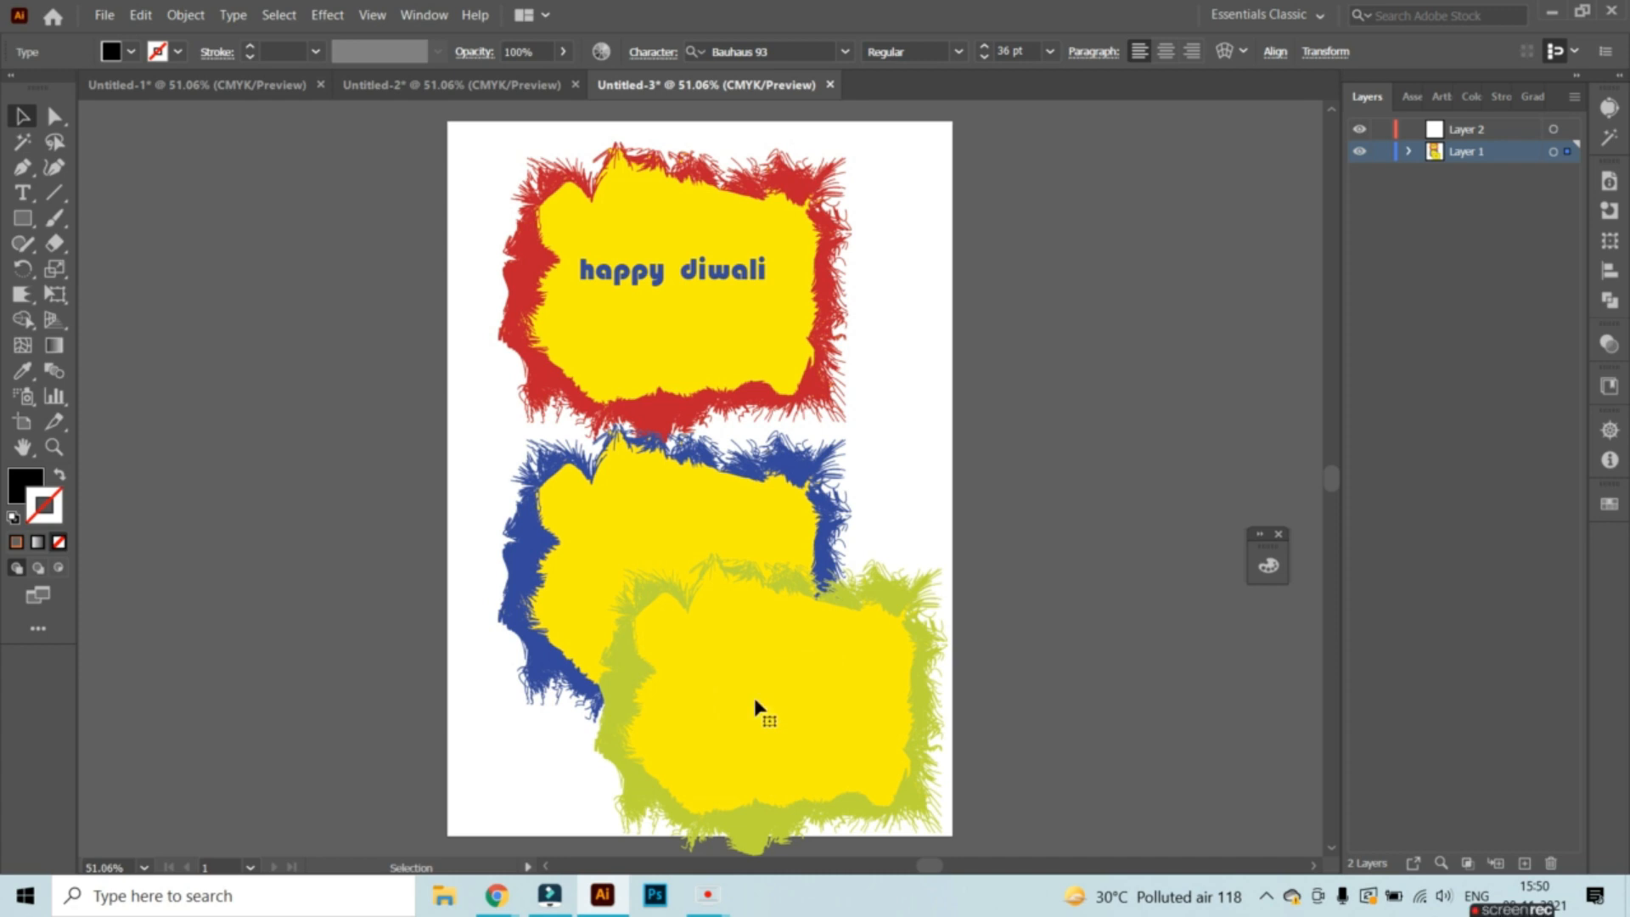
{"action": "left_click", "coordinate": [862, 567]}
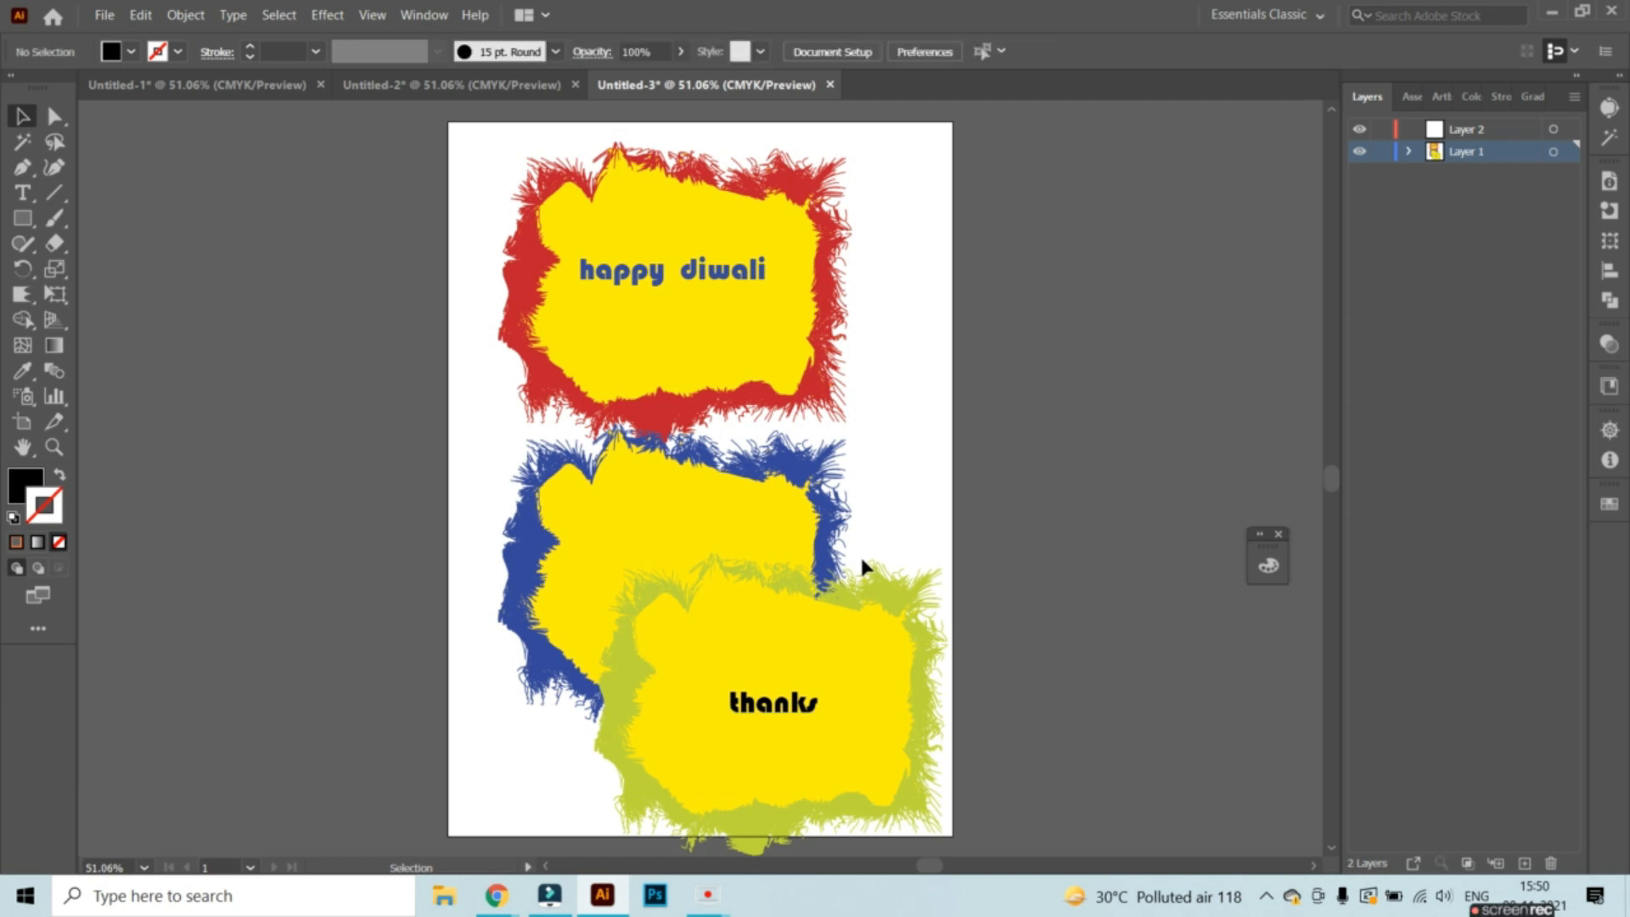
{"action": "left_click", "coordinate": [18, 299]}
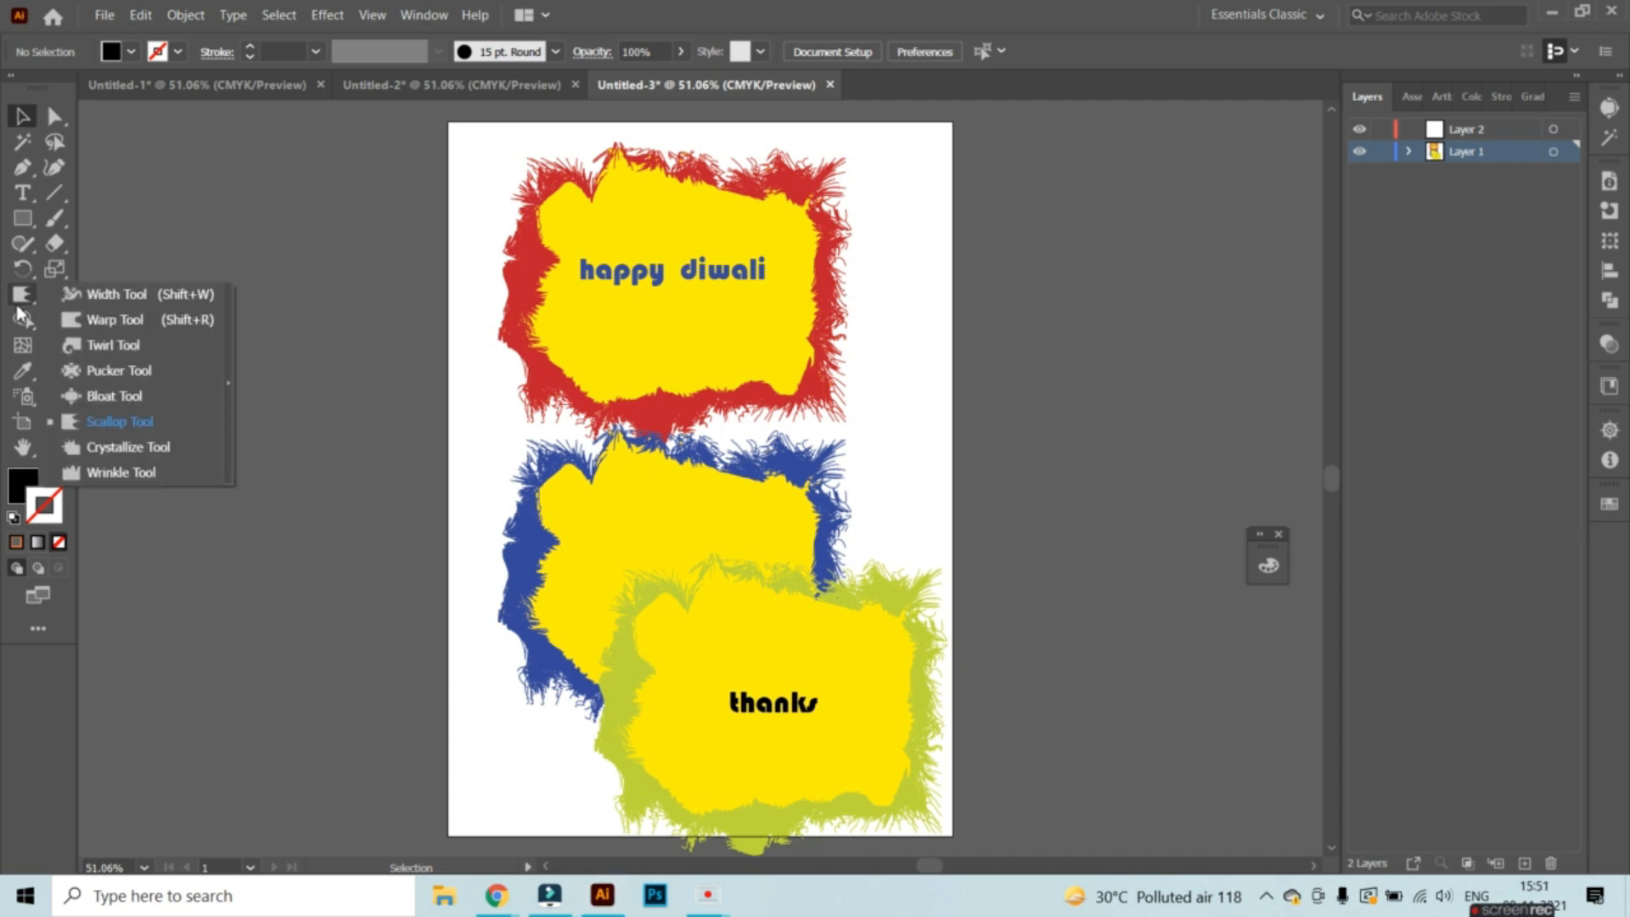
{"action": "left_click", "coordinate": [360, 175]}
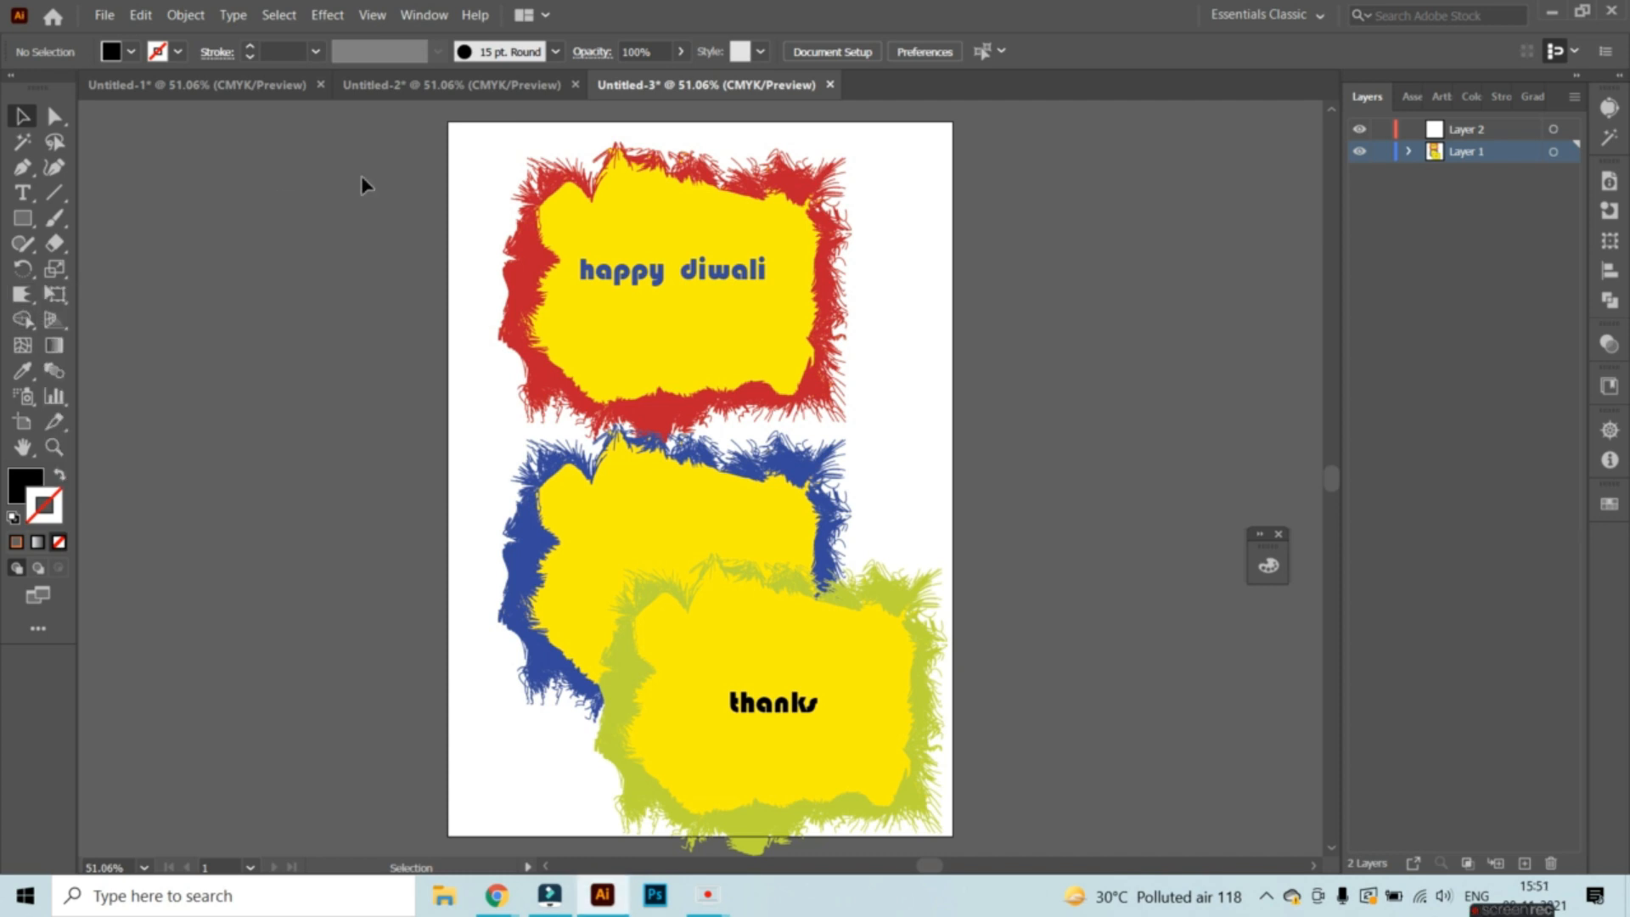